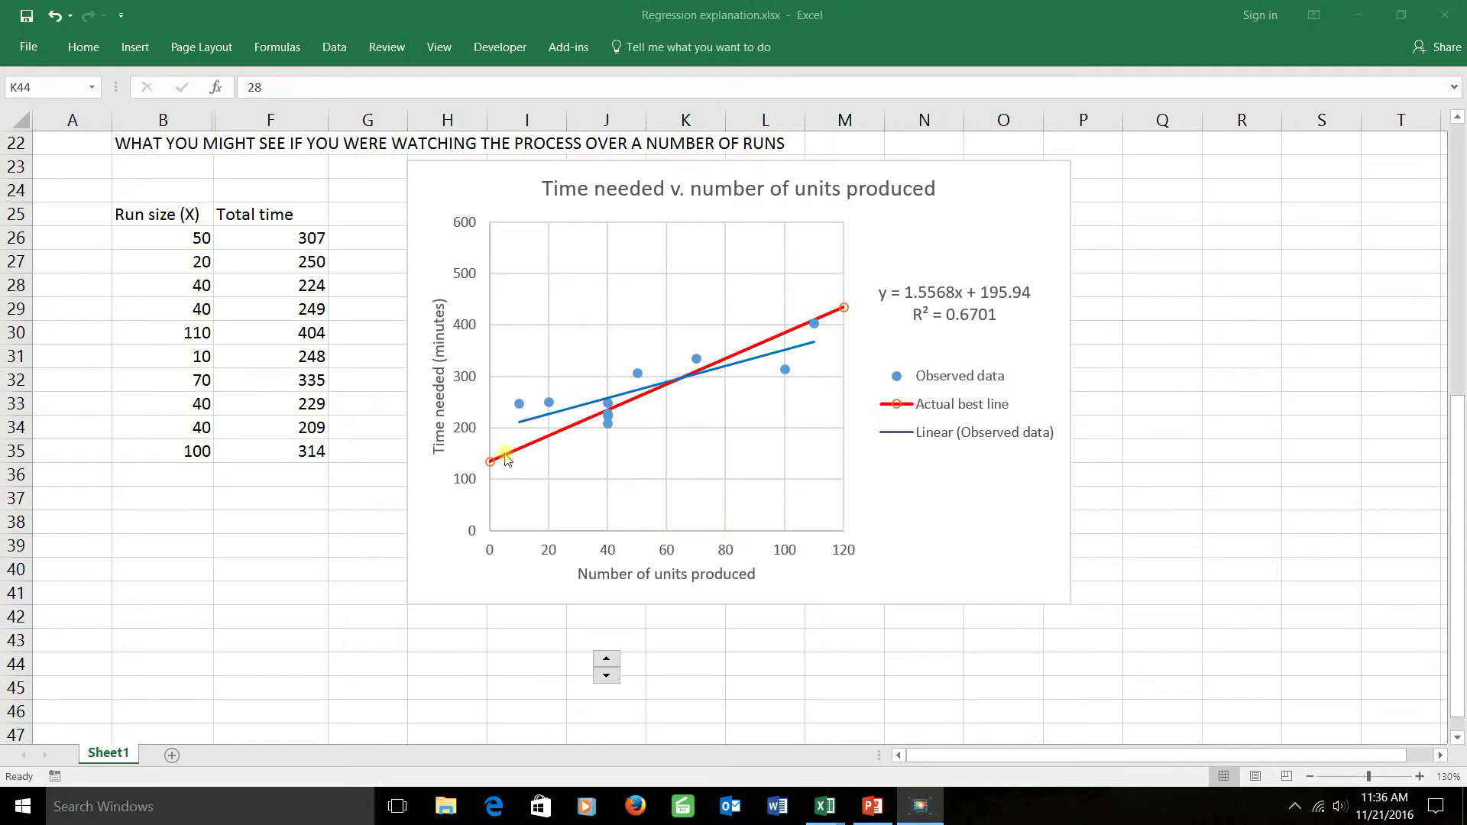
# Step K44 up from 28 to 54, regenerating the run sample and its trendline each time.
pyautogui.moveTo(490, 464)
pyautogui.click(605, 660)
pyautogui.click(606, 660)
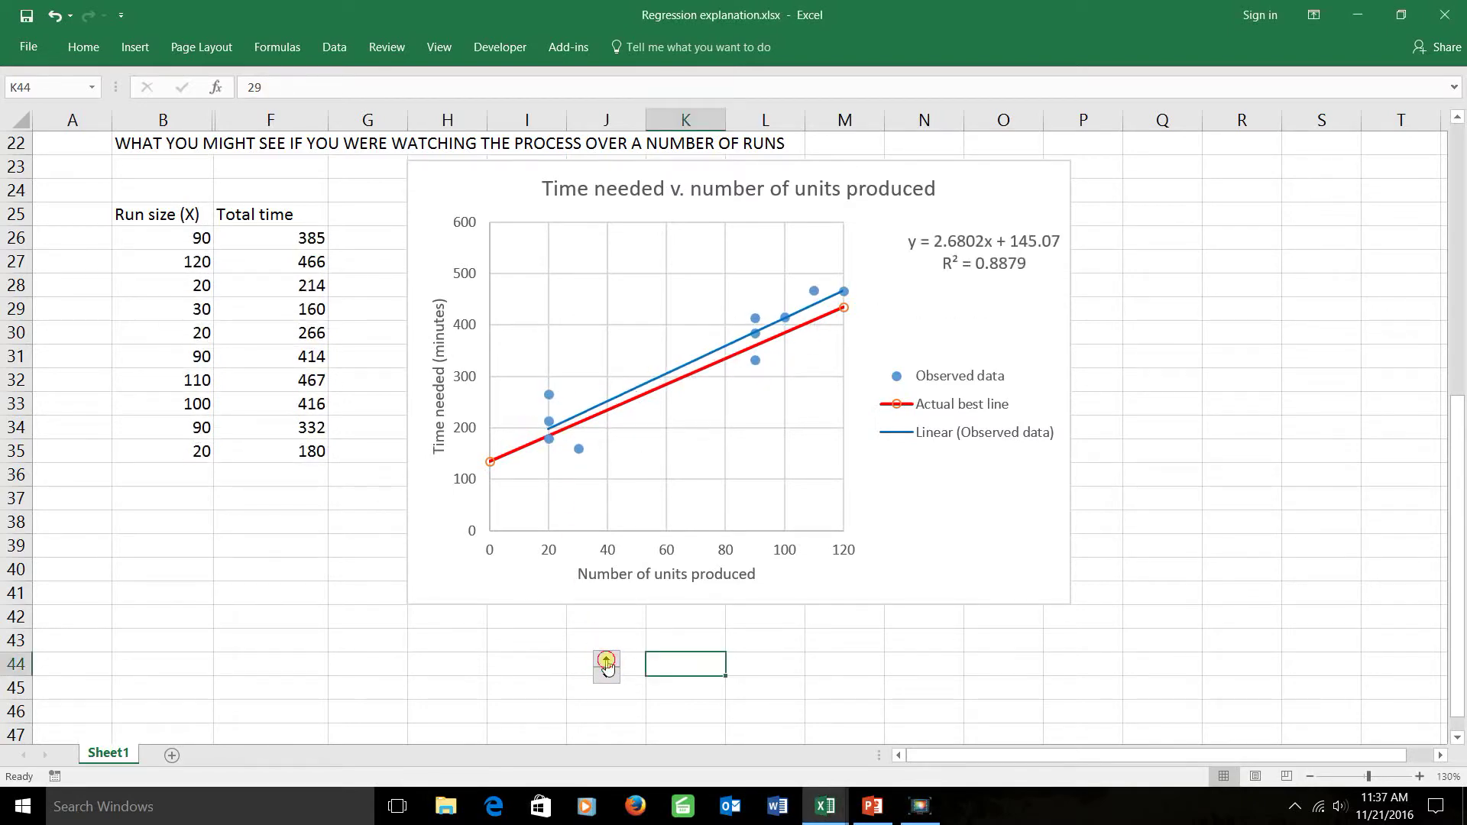
pyautogui.click(605, 661)
pyautogui.click(606, 661)
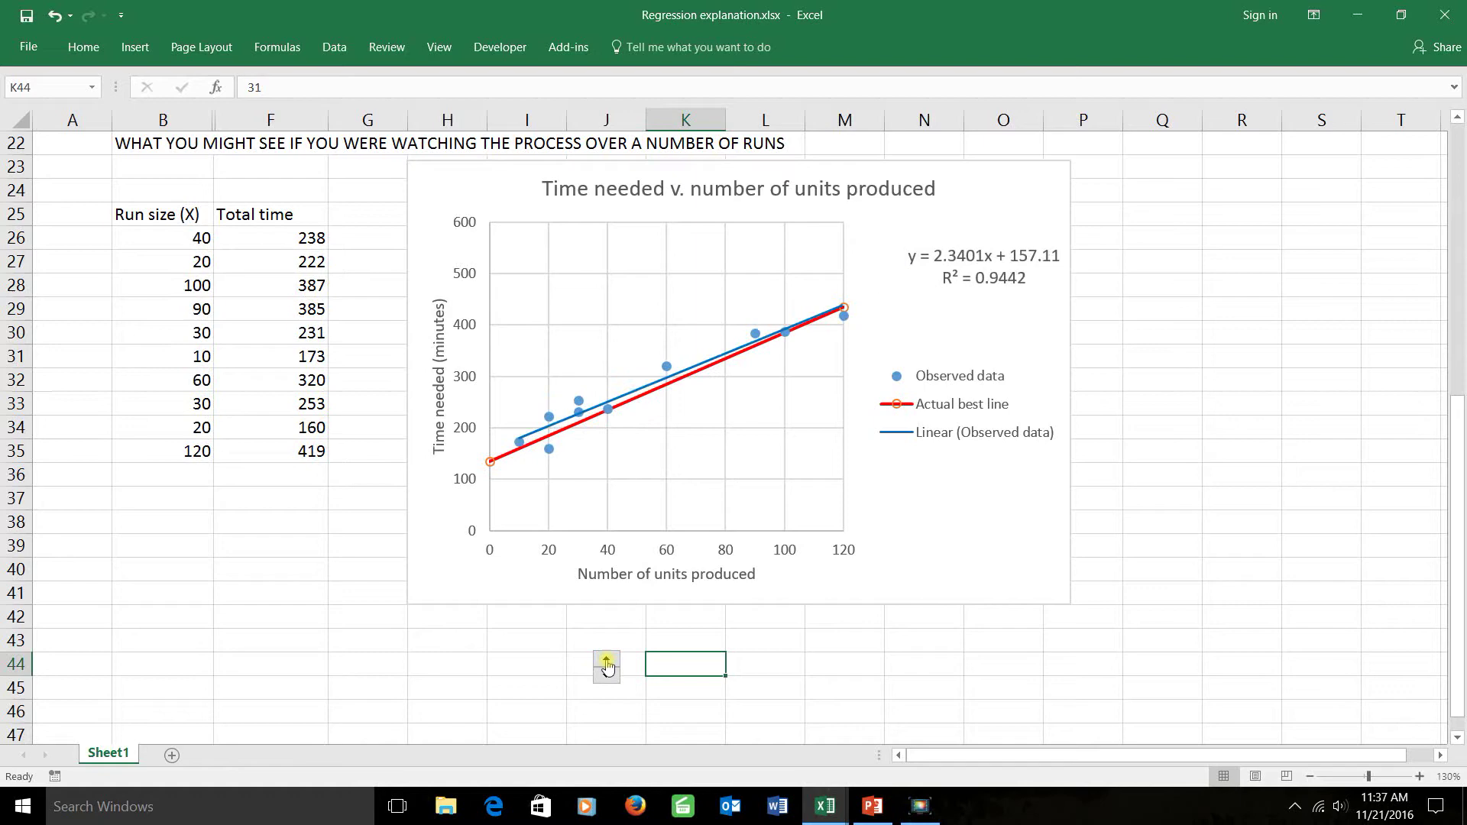
pyautogui.click(606, 661)
pyautogui.click(606, 661)
pyautogui.click(606, 661)
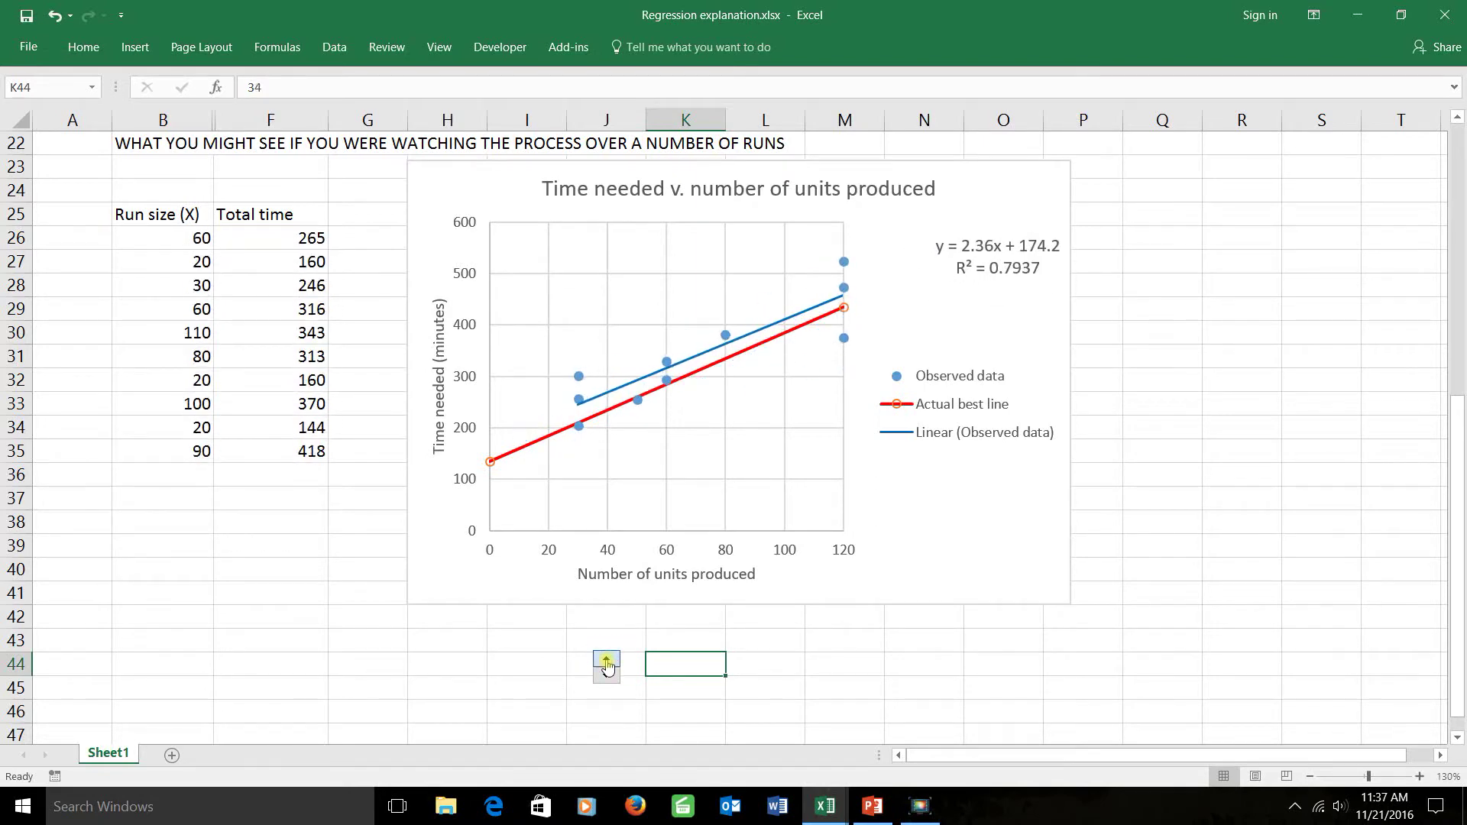
pyautogui.click(606, 661)
pyautogui.click(606, 661)
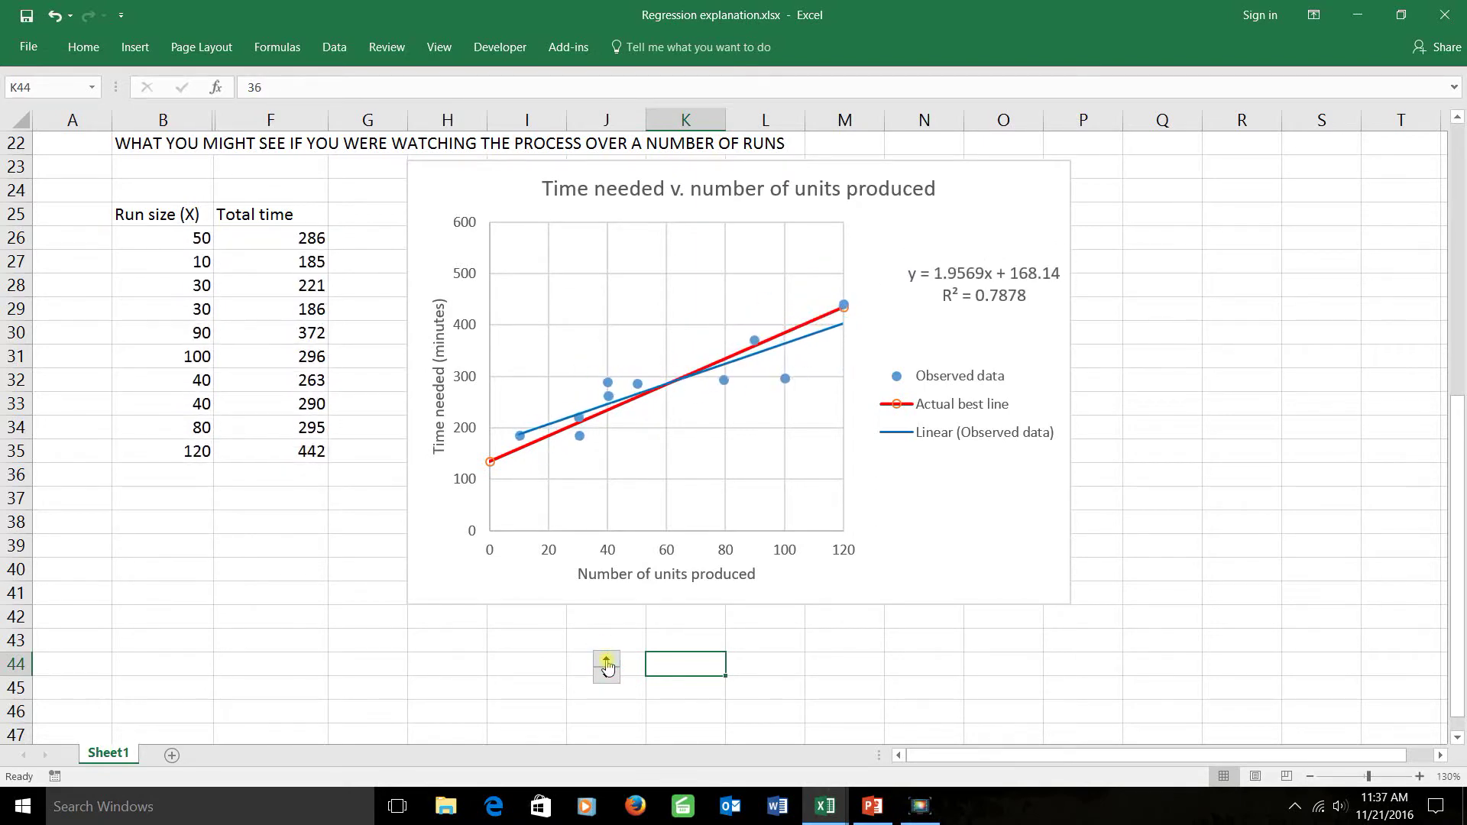
pyautogui.click(606, 661)
pyautogui.click(606, 661)
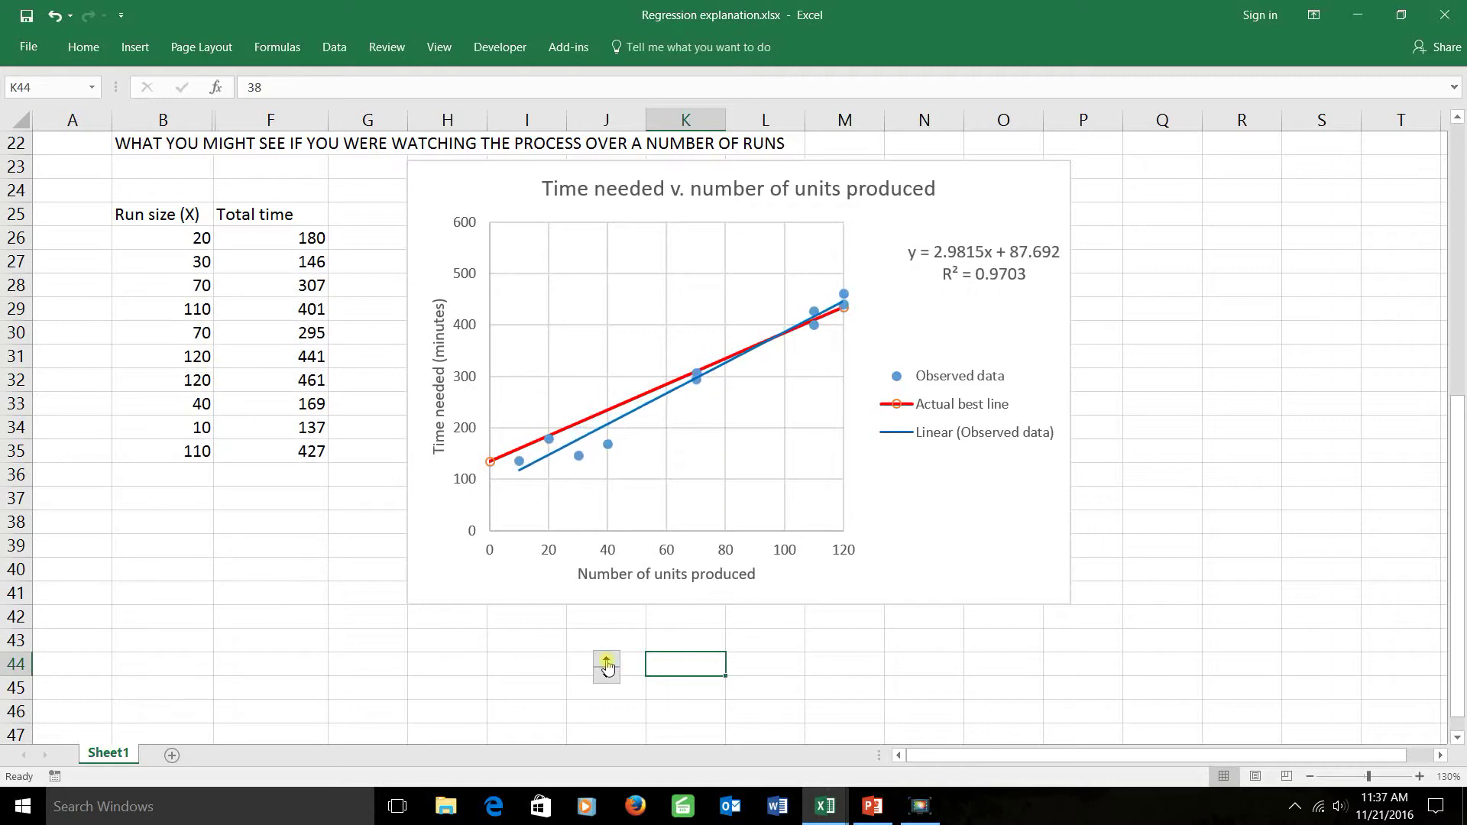
pyautogui.click(605, 661)
pyautogui.click(606, 661)
pyautogui.click(605, 661)
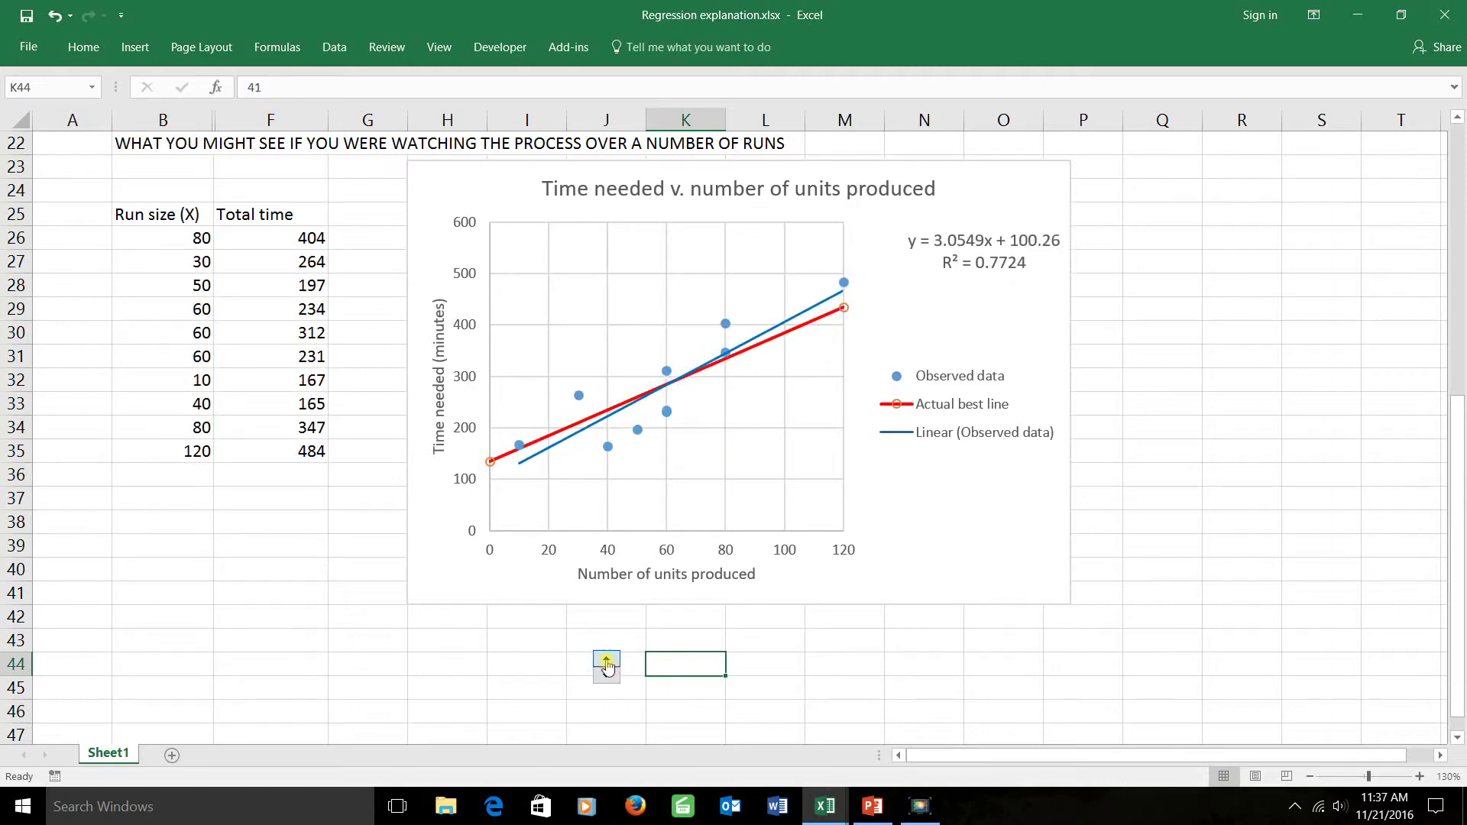
pyautogui.click(606, 661)
pyautogui.click(606, 661)
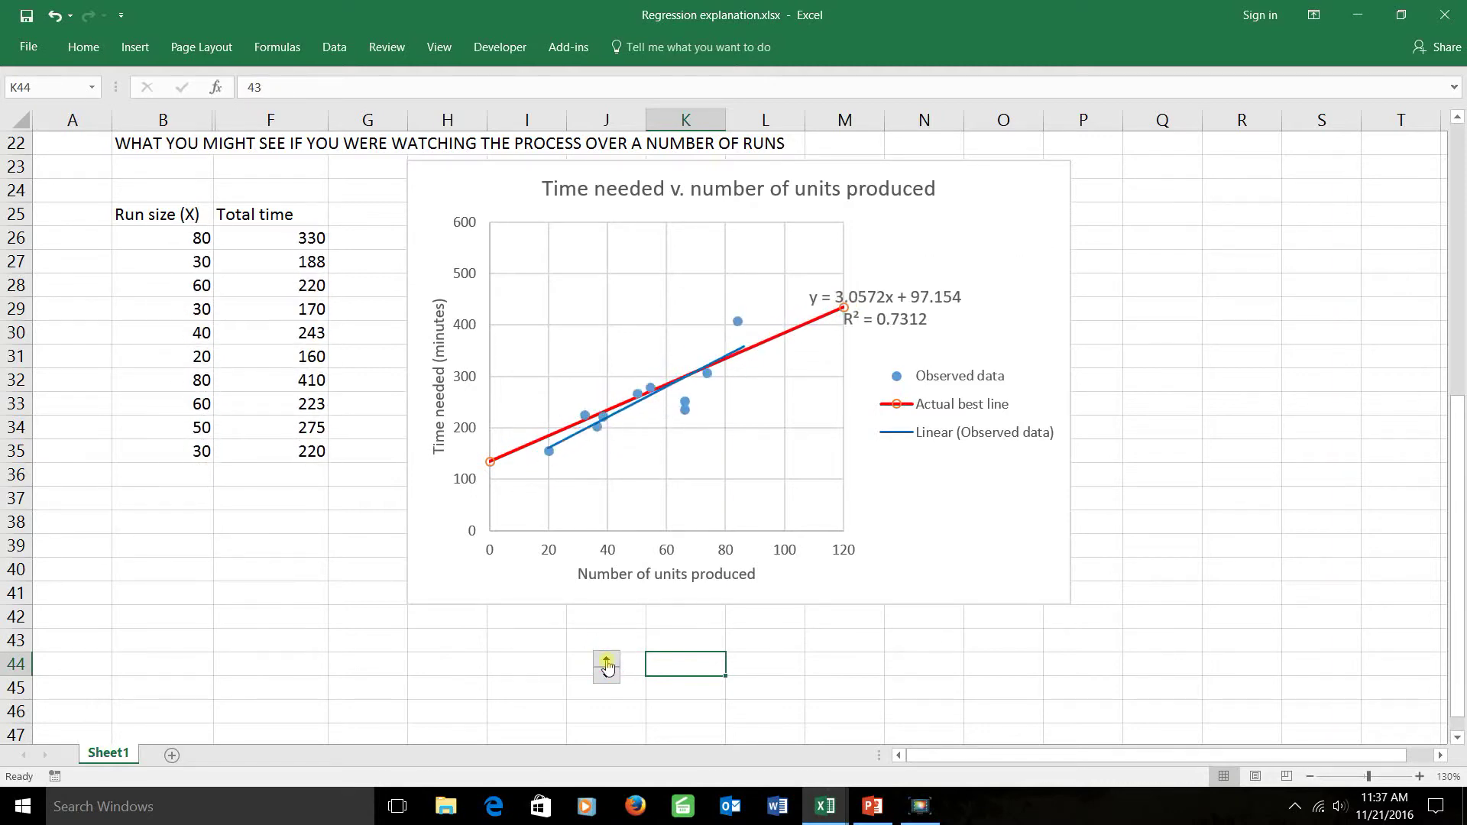
pyautogui.click(605, 661)
pyautogui.click(605, 661)
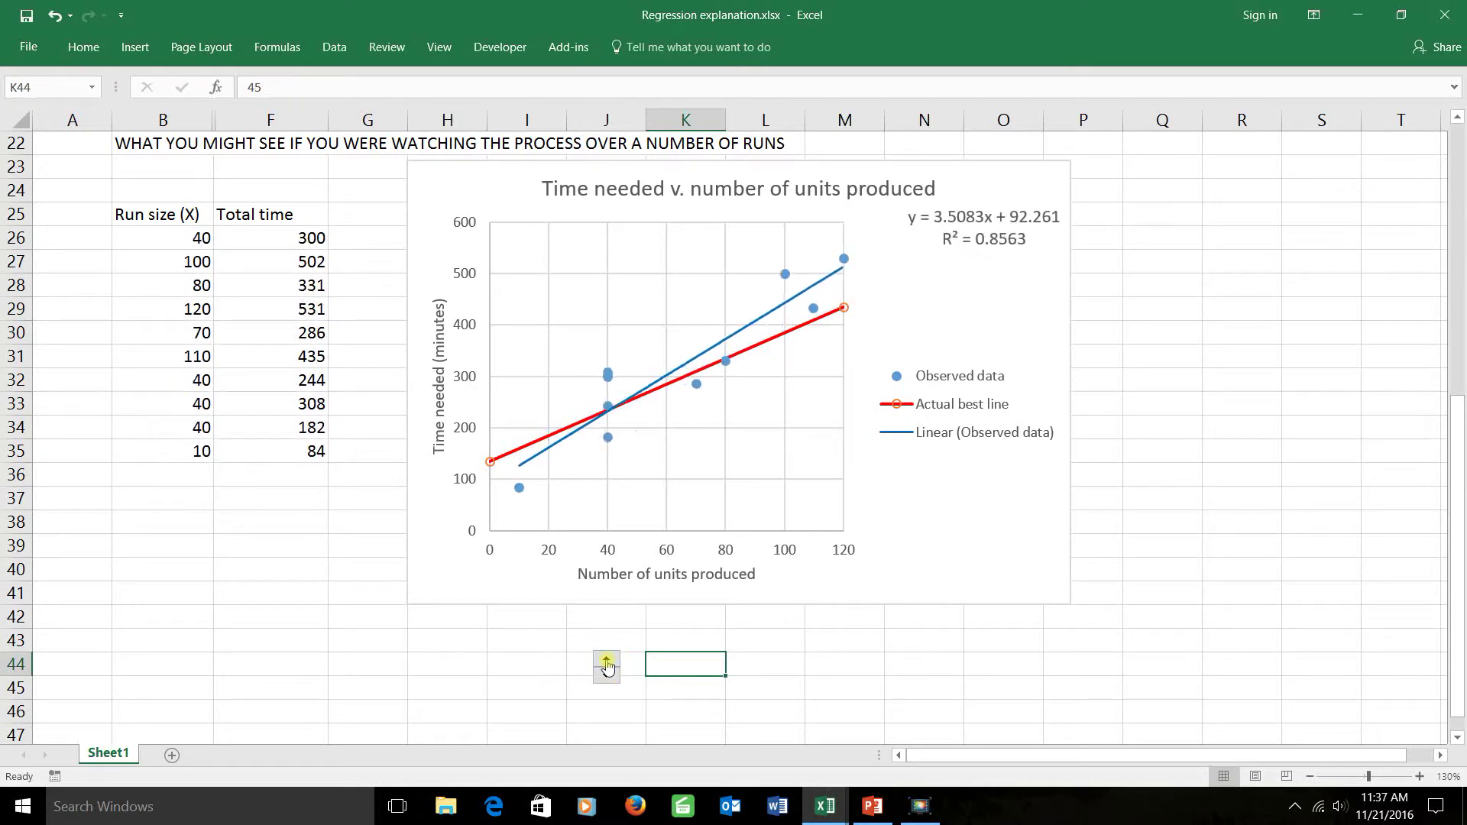
pyautogui.click(605, 661)
pyautogui.click(606, 660)
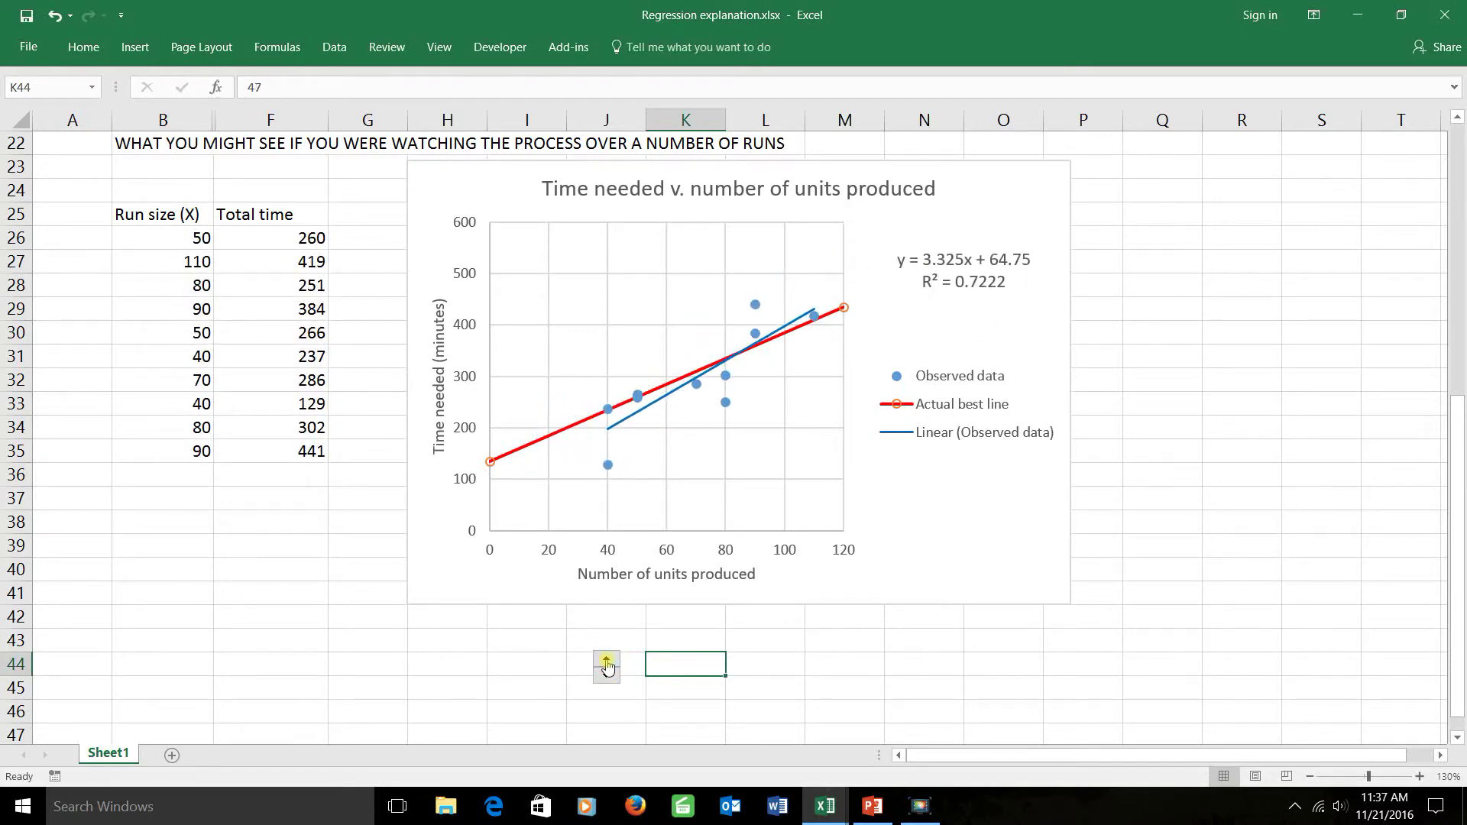
pyautogui.click(606, 661)
pyautogui.click(606, 661)
pyautogui.click(606, 660)
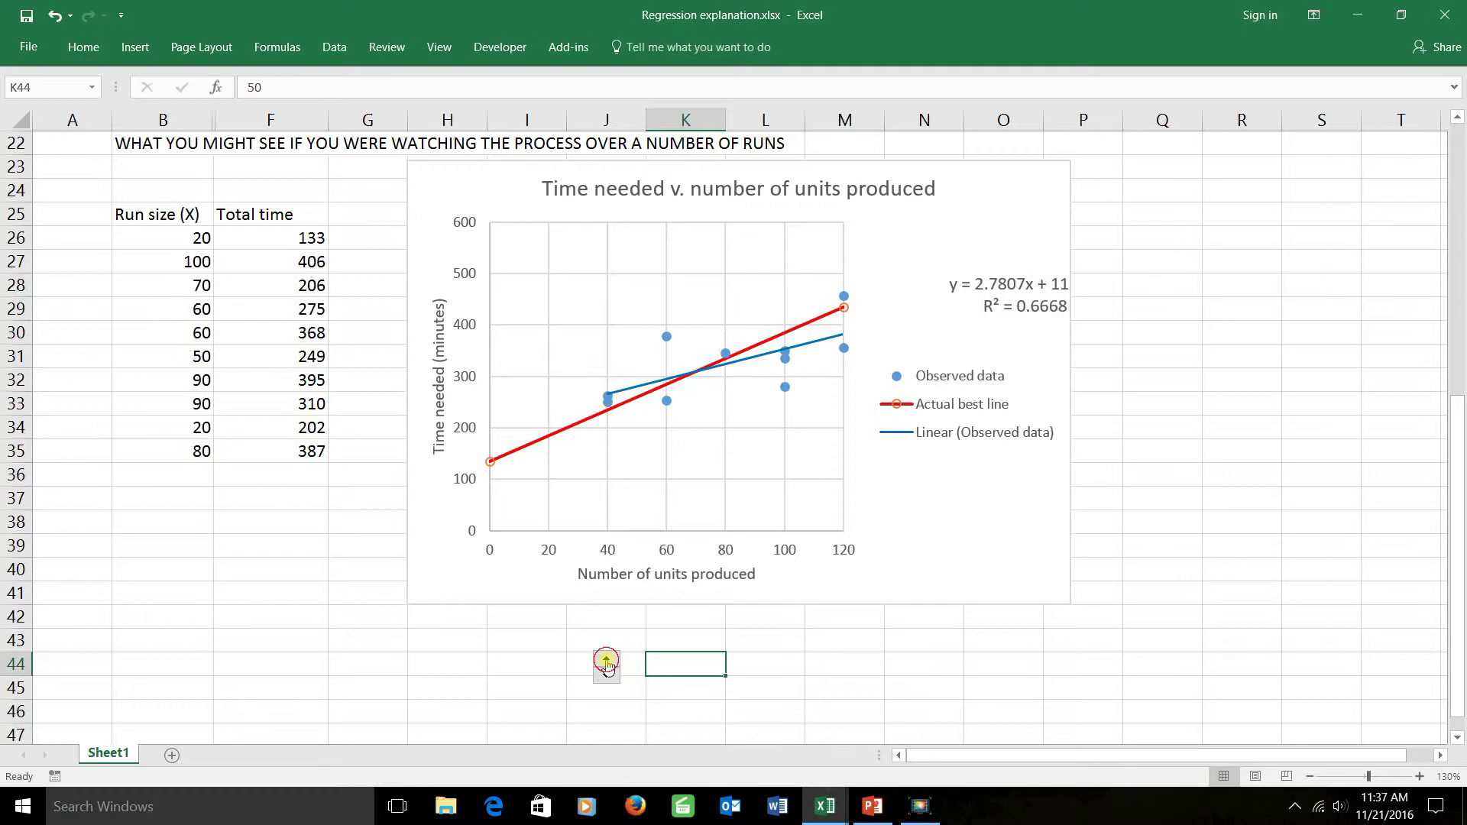
pyautogui.click(605, 661)
pyautogui.click(606, 661)
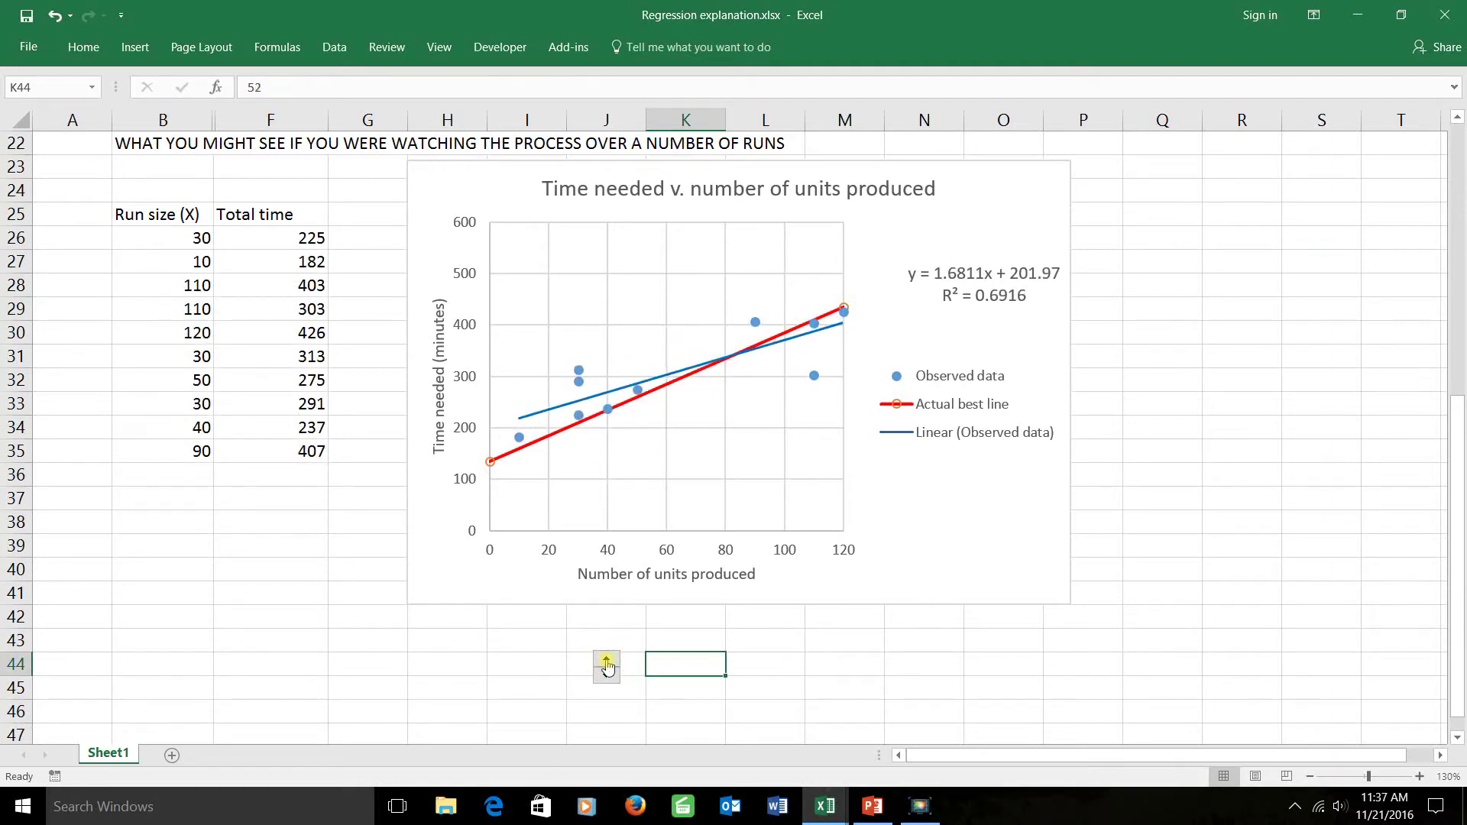
pyautogui.click(606, 661)
pyautogui.click(606, 660)
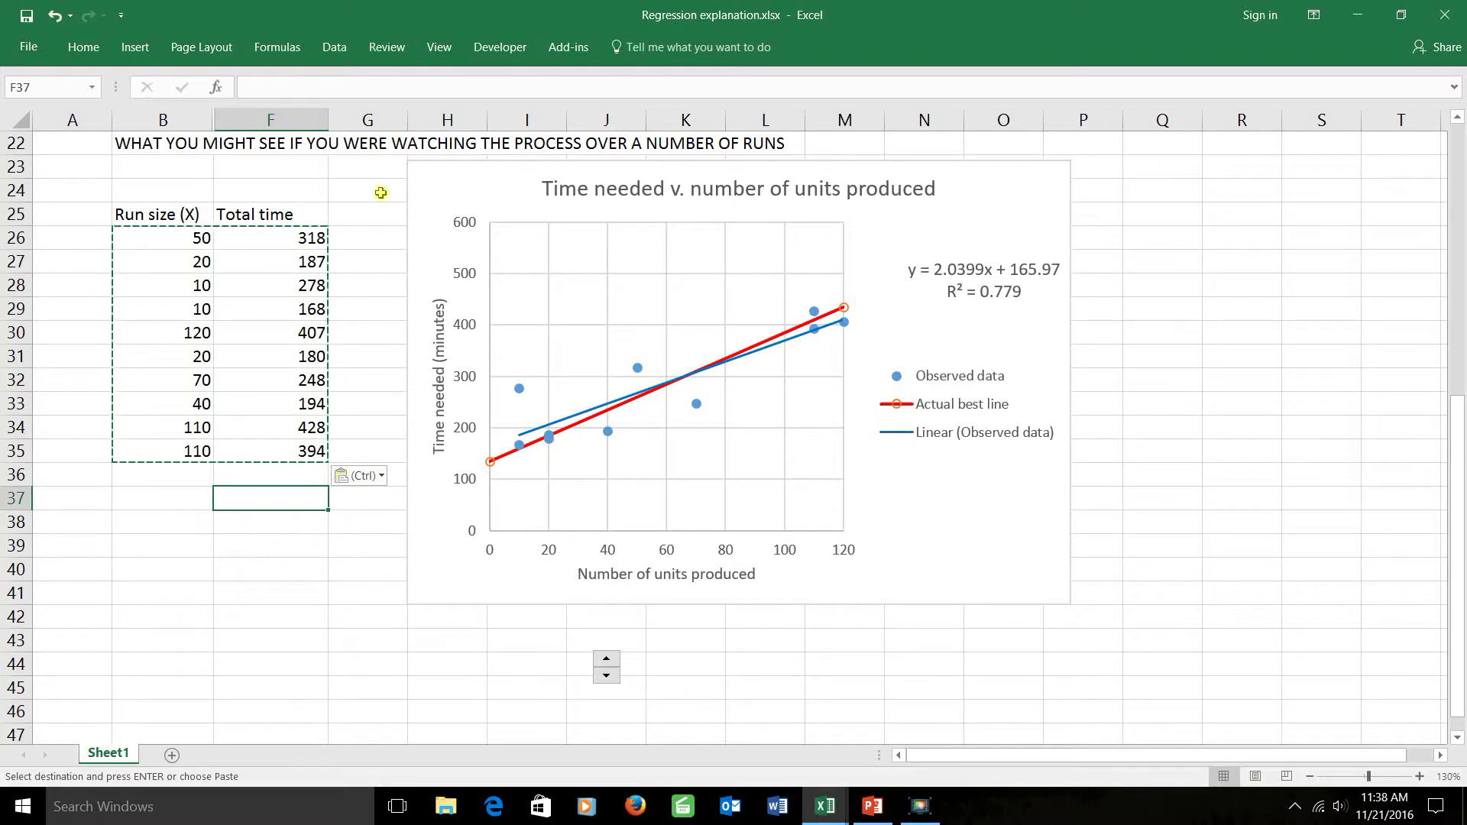
# Switch the ribbon to the Data tab.
pyautogui.click(334, 47)
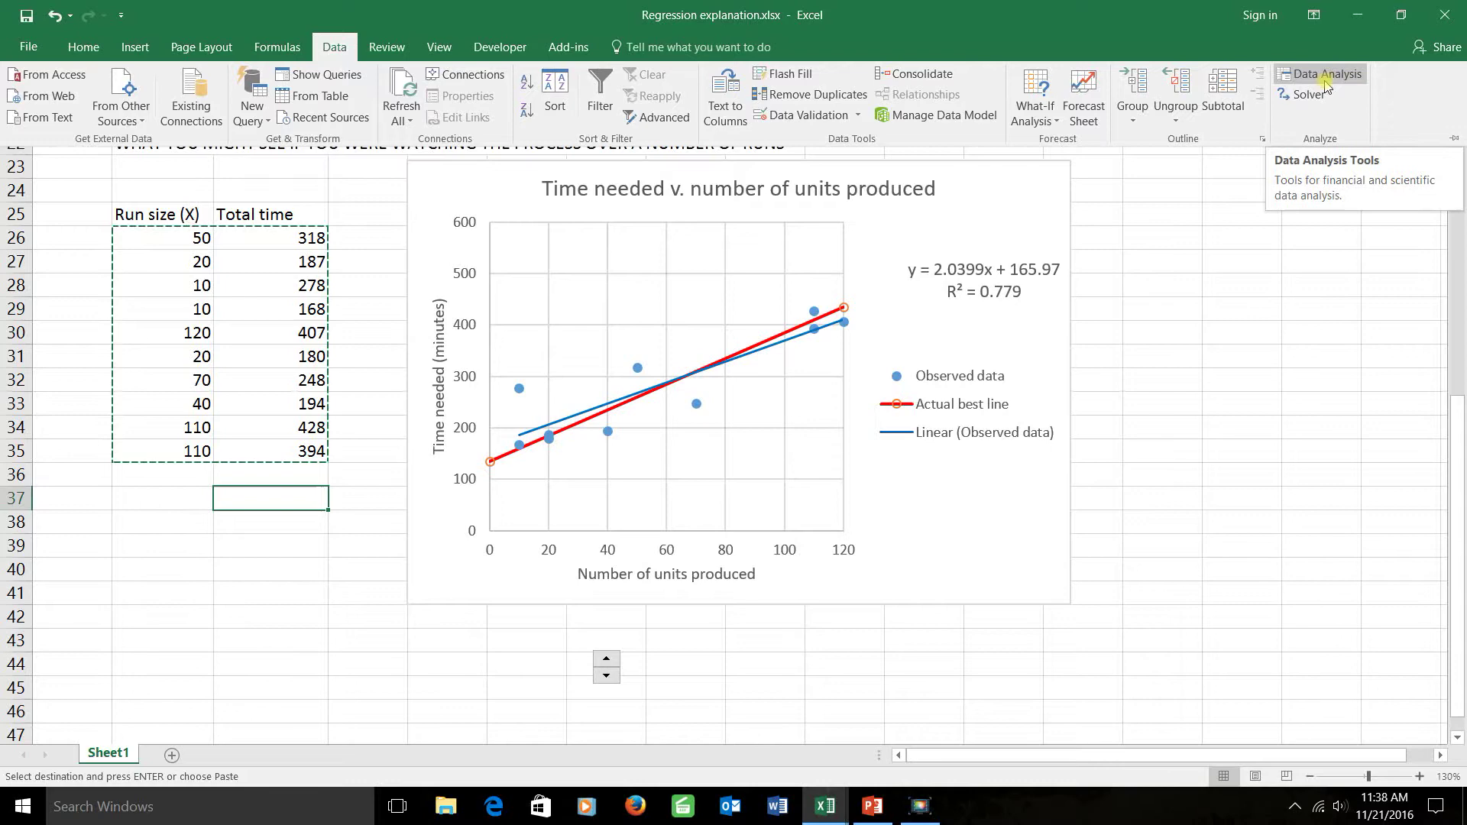
# Confirm the Analysis ToolPak is ticked under Options > Add-ins > Manage Excel Add-ins.
pyautogui.click(24, 49)
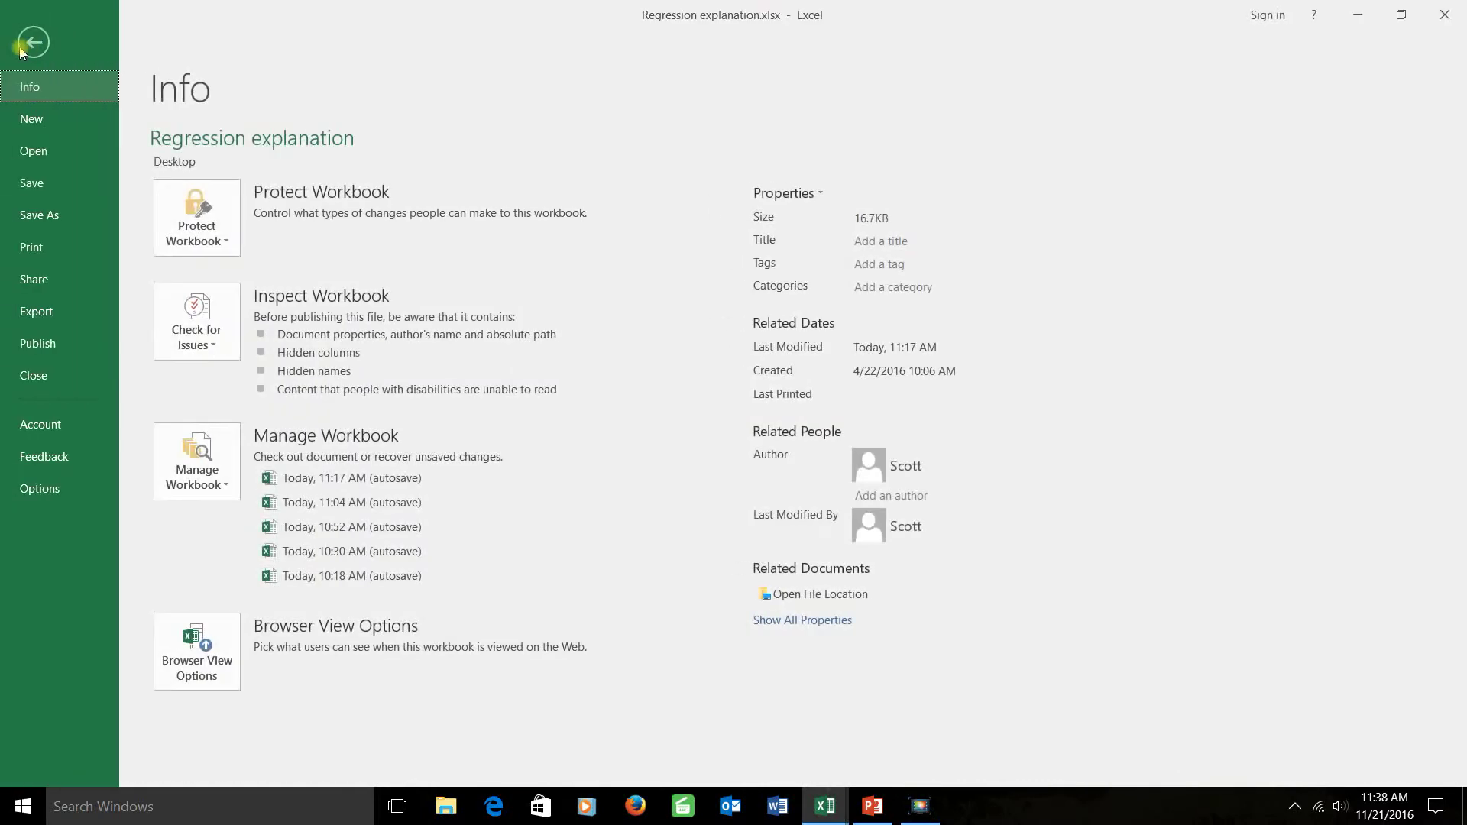
pyautogui.click(42, 490)
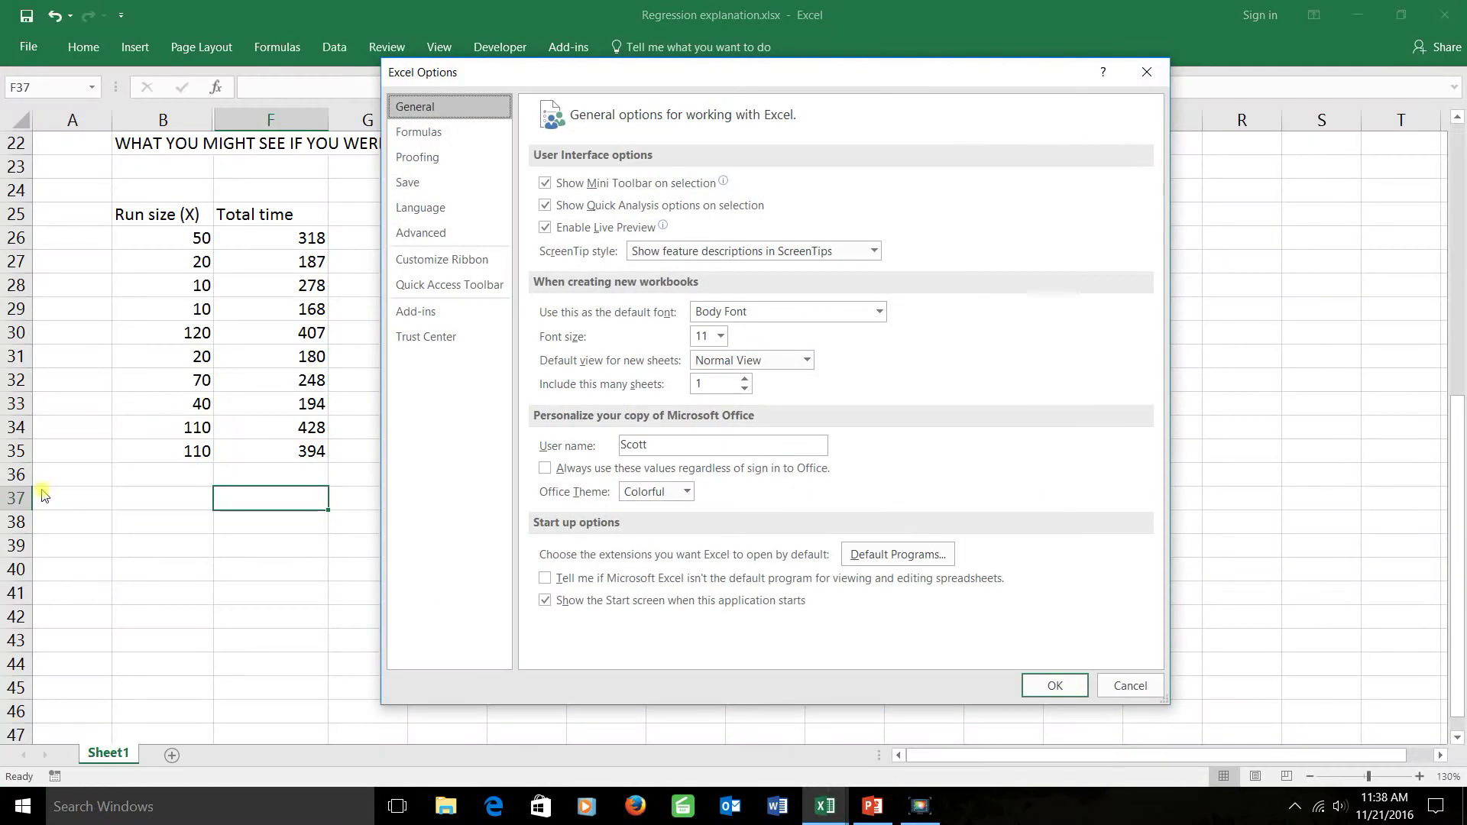
pyautogui.click(403, 319)
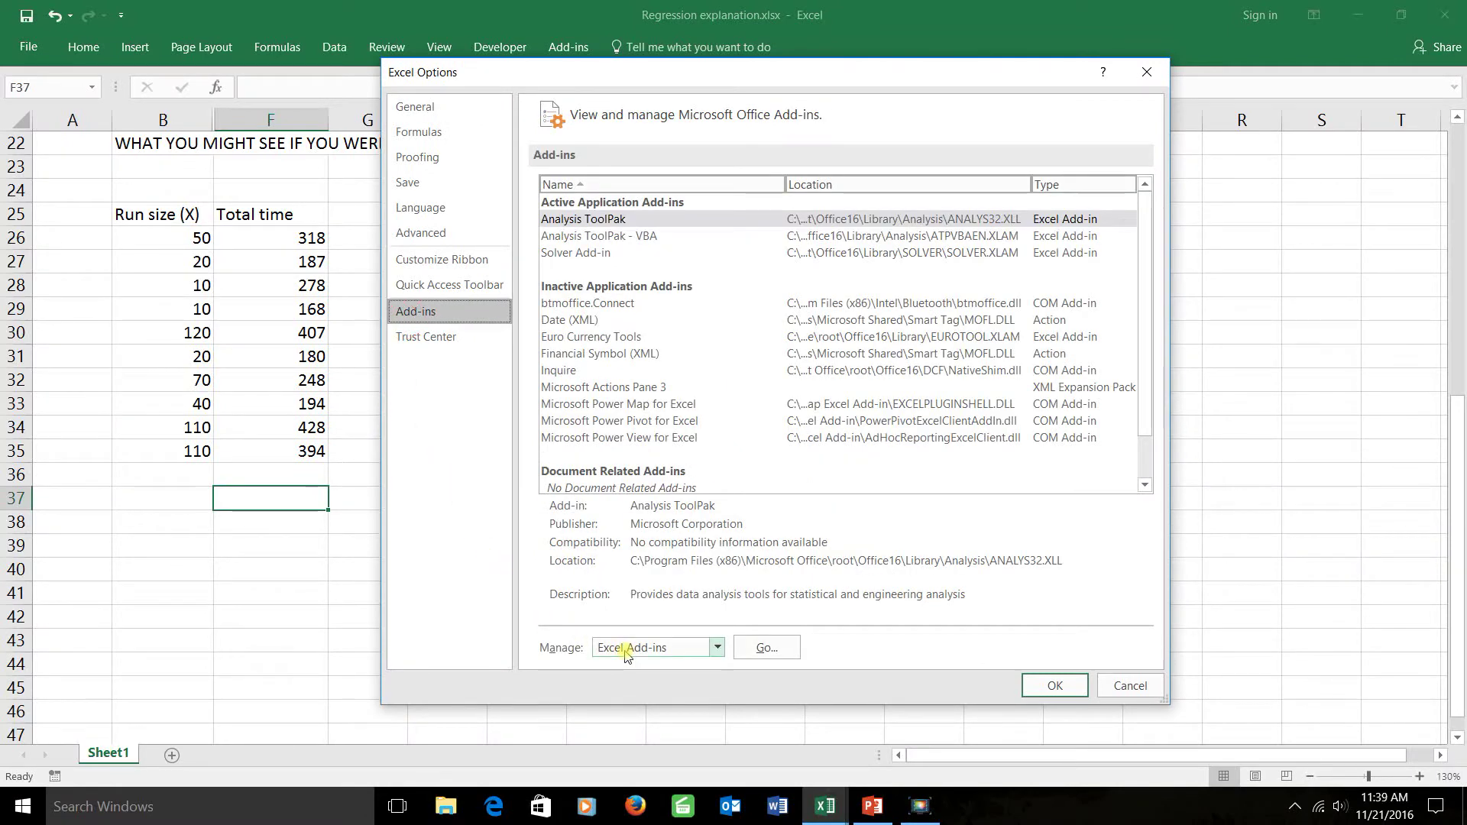
pyautogui.click(764, 648)
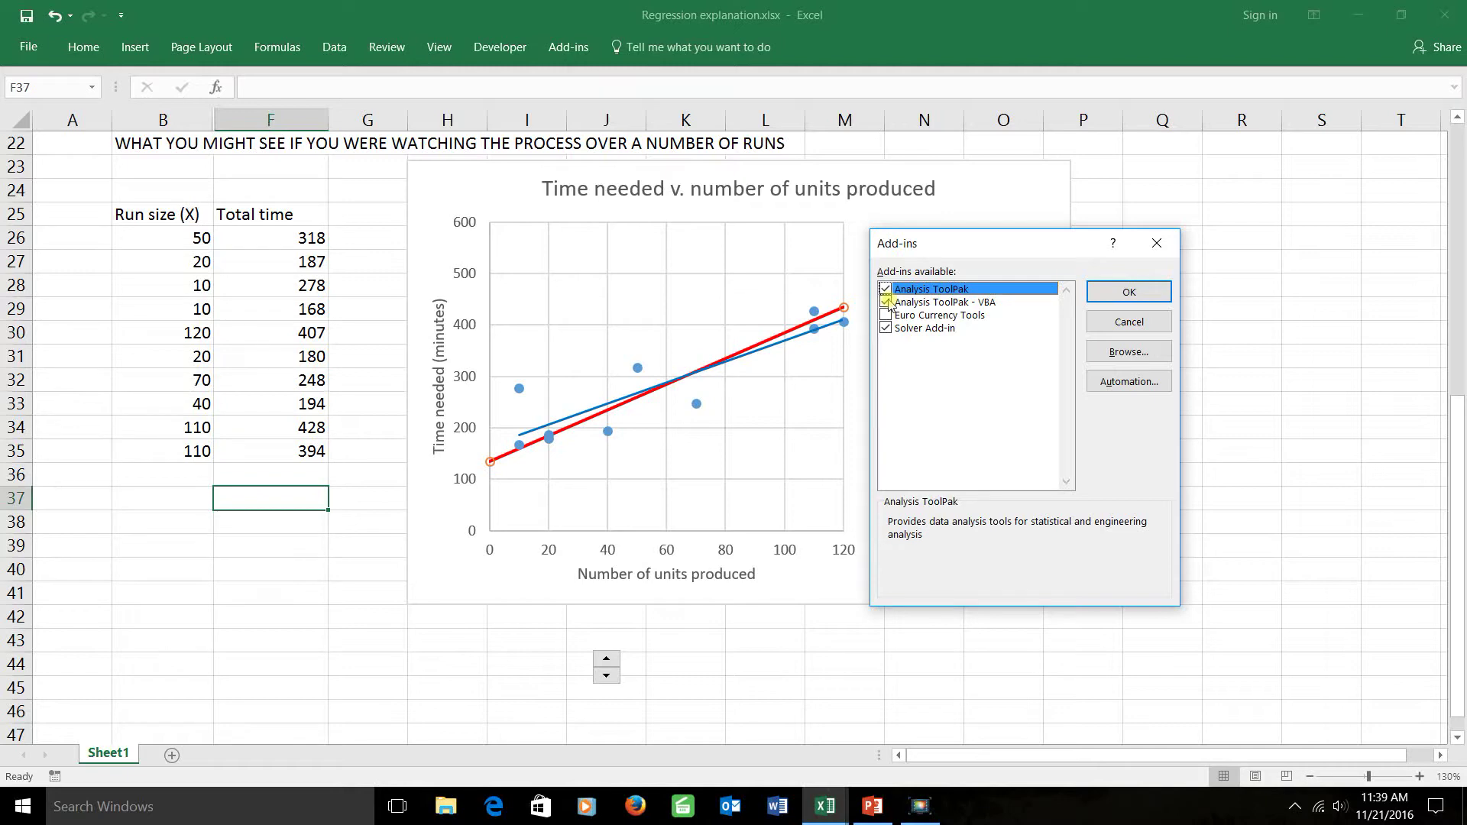
pyautogui.click(1138, 292)
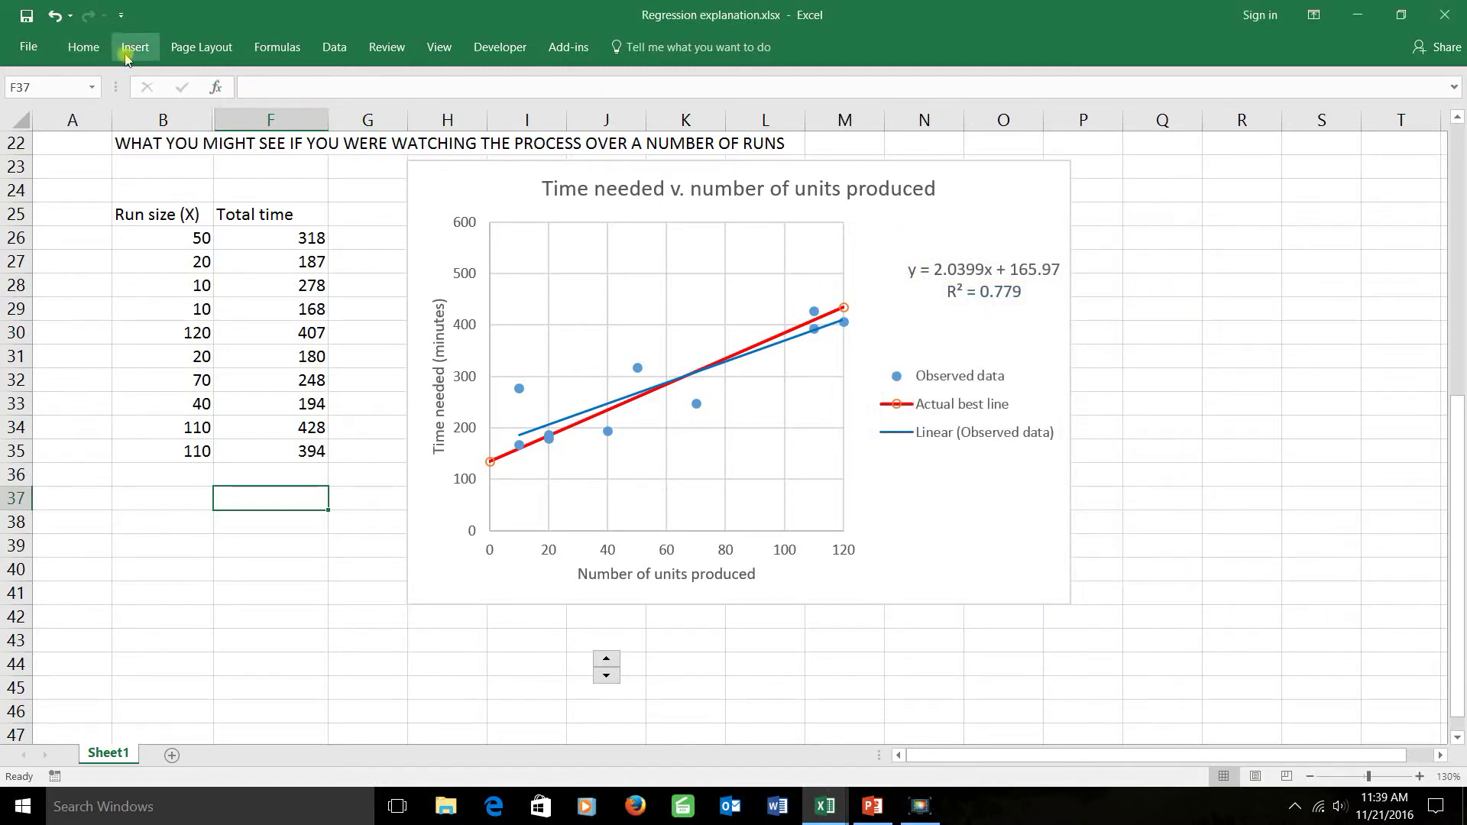
# Open Data Analysis from the Data tab and pick the Regression tool.
pyautogui.click(336, 47)
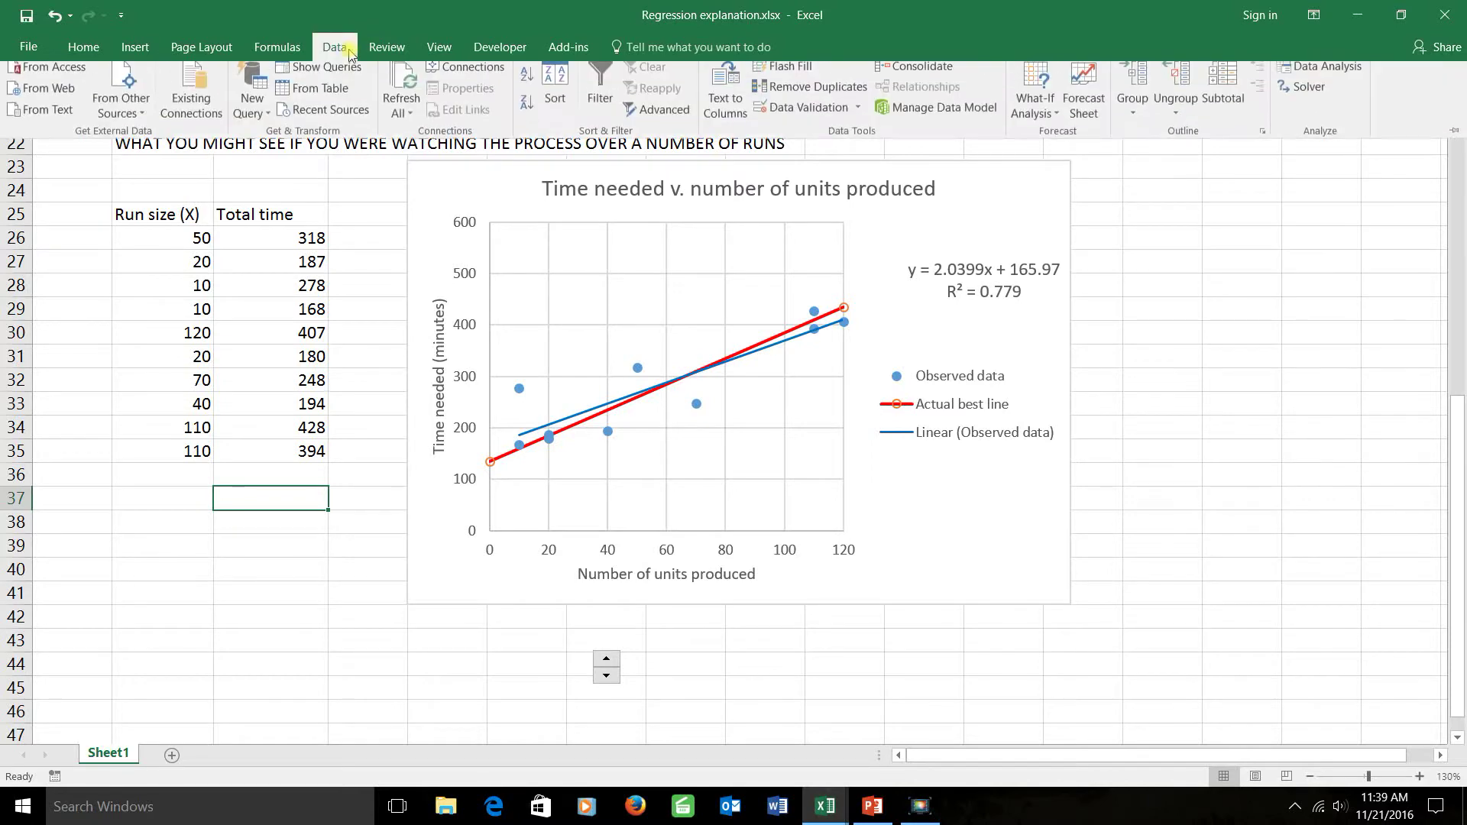
pyautogui.click(1304, 76)
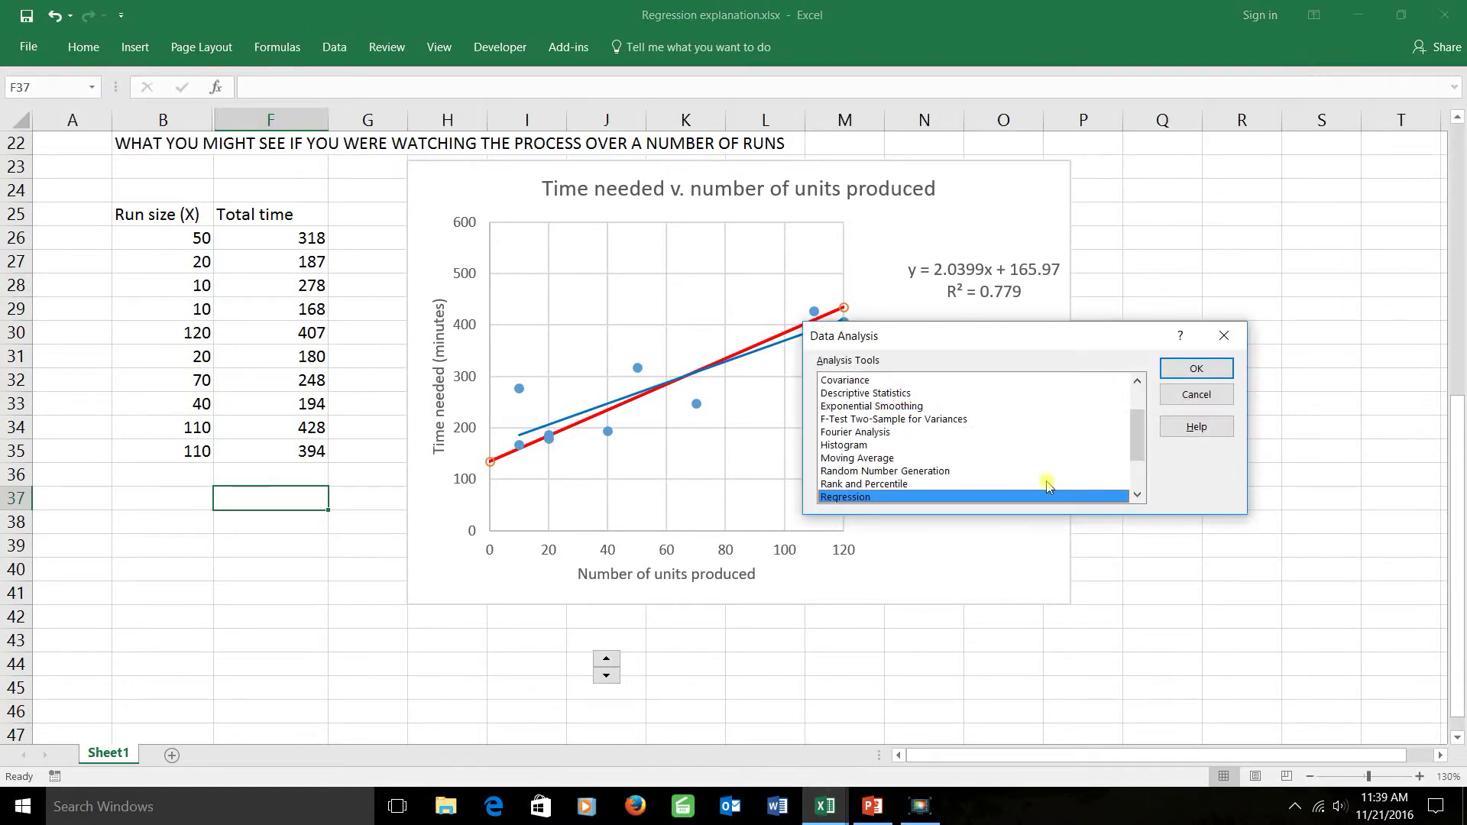
pyautogui.scroll(2, 1123, 458)
pyautogui.scroll(-3, 1137, 474)
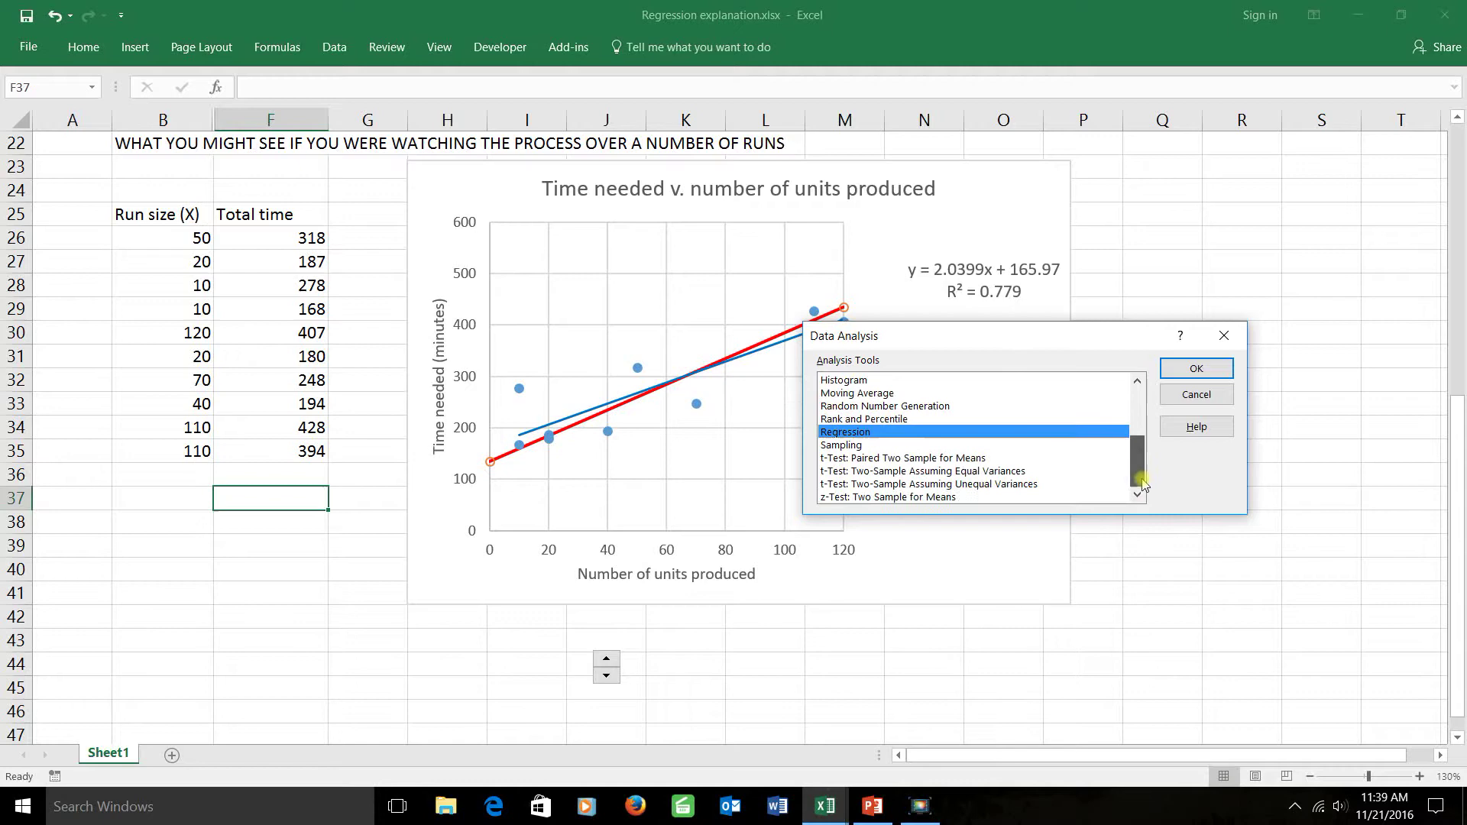
pyautogui.click(853, 431)
# Clear the old Y range, X range and confidence level in the Regression dialog.
pyautogui.click(1196, 369)
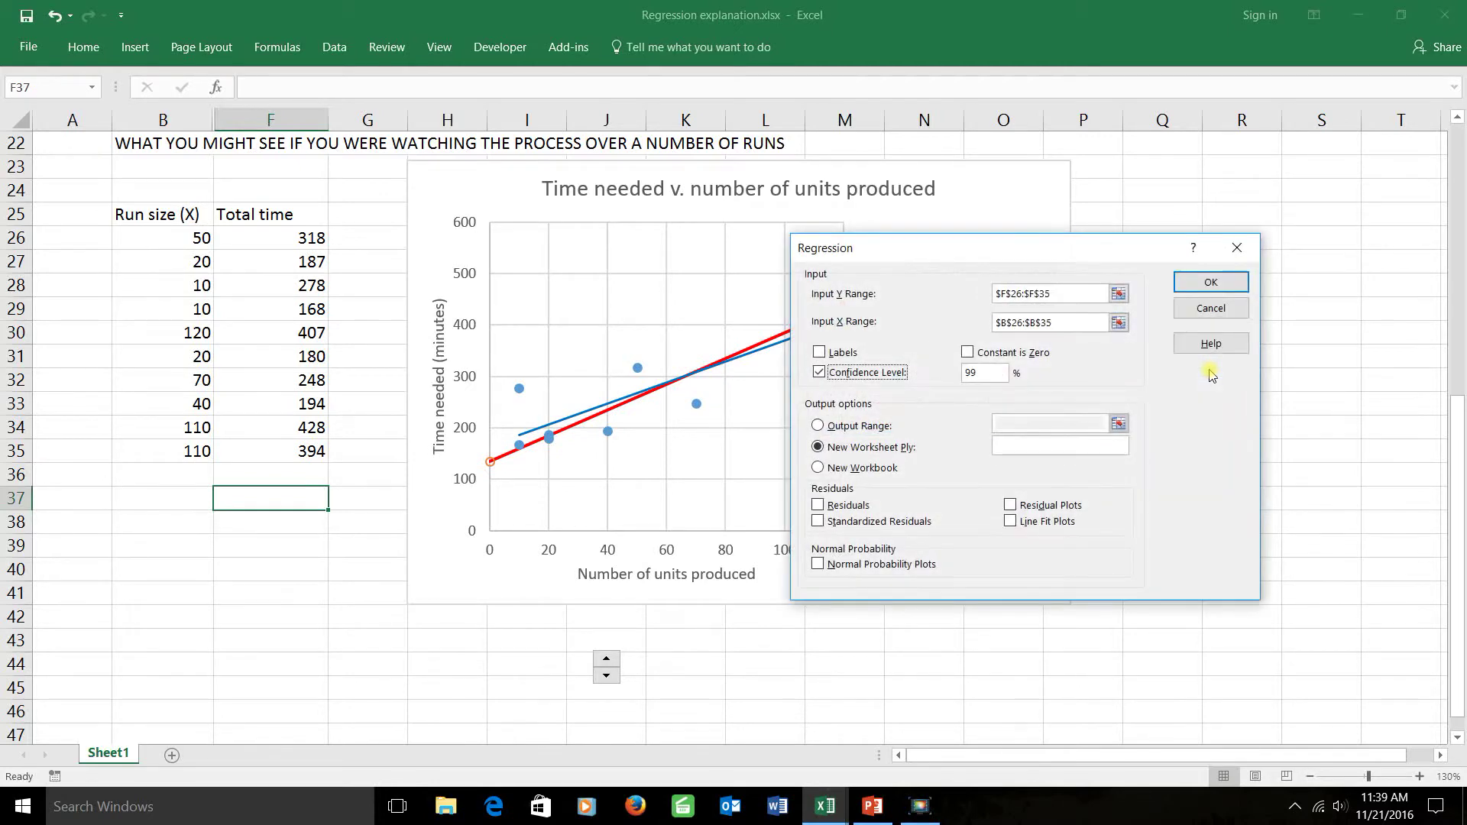
pyautogui.doubleClick(1084, 293)
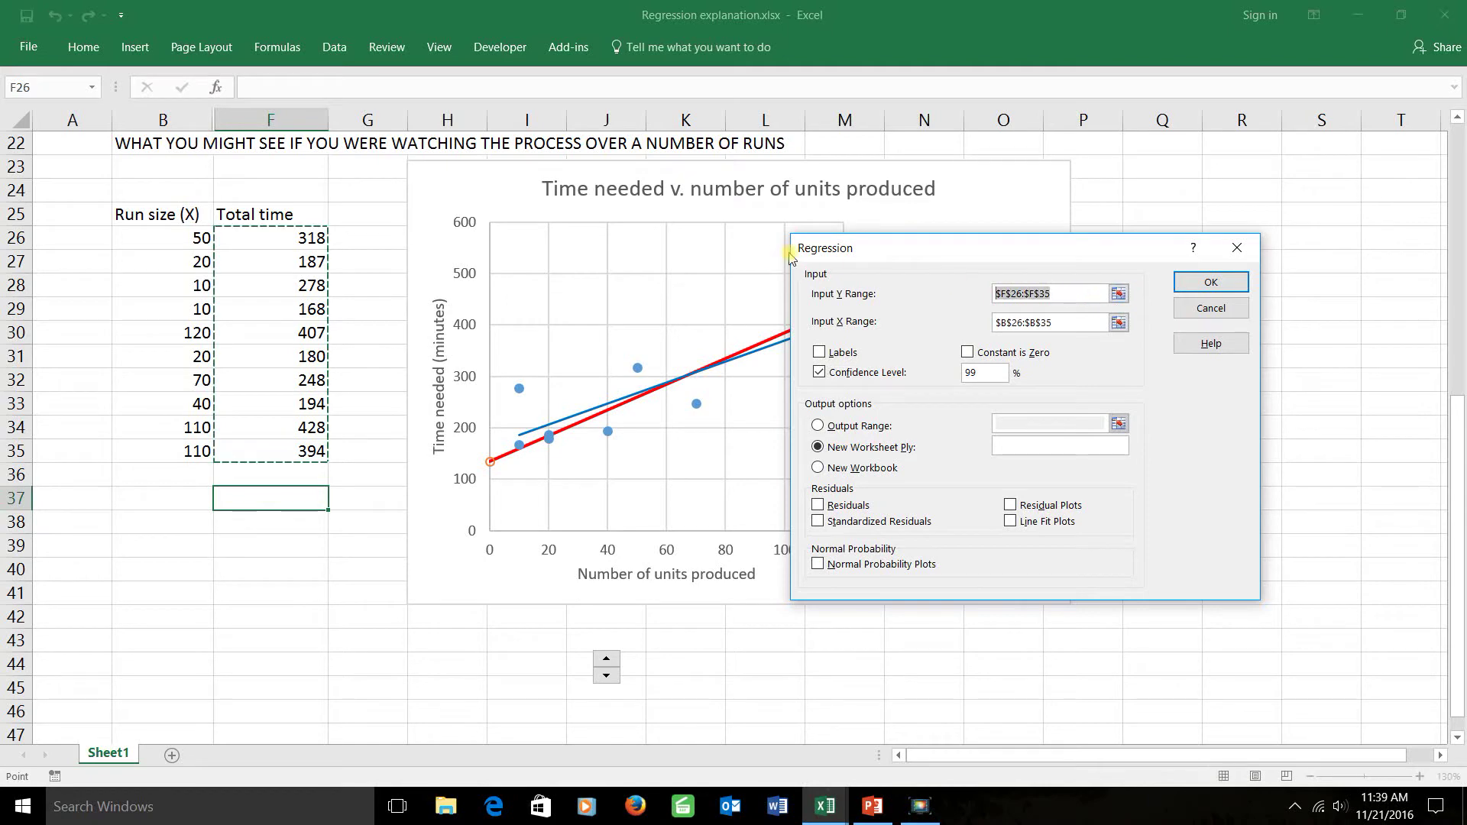
pyautogui.press('BackSpace')
pyautogui.doubleClick(1066, 321)
pyautogui.press('BackSpace')
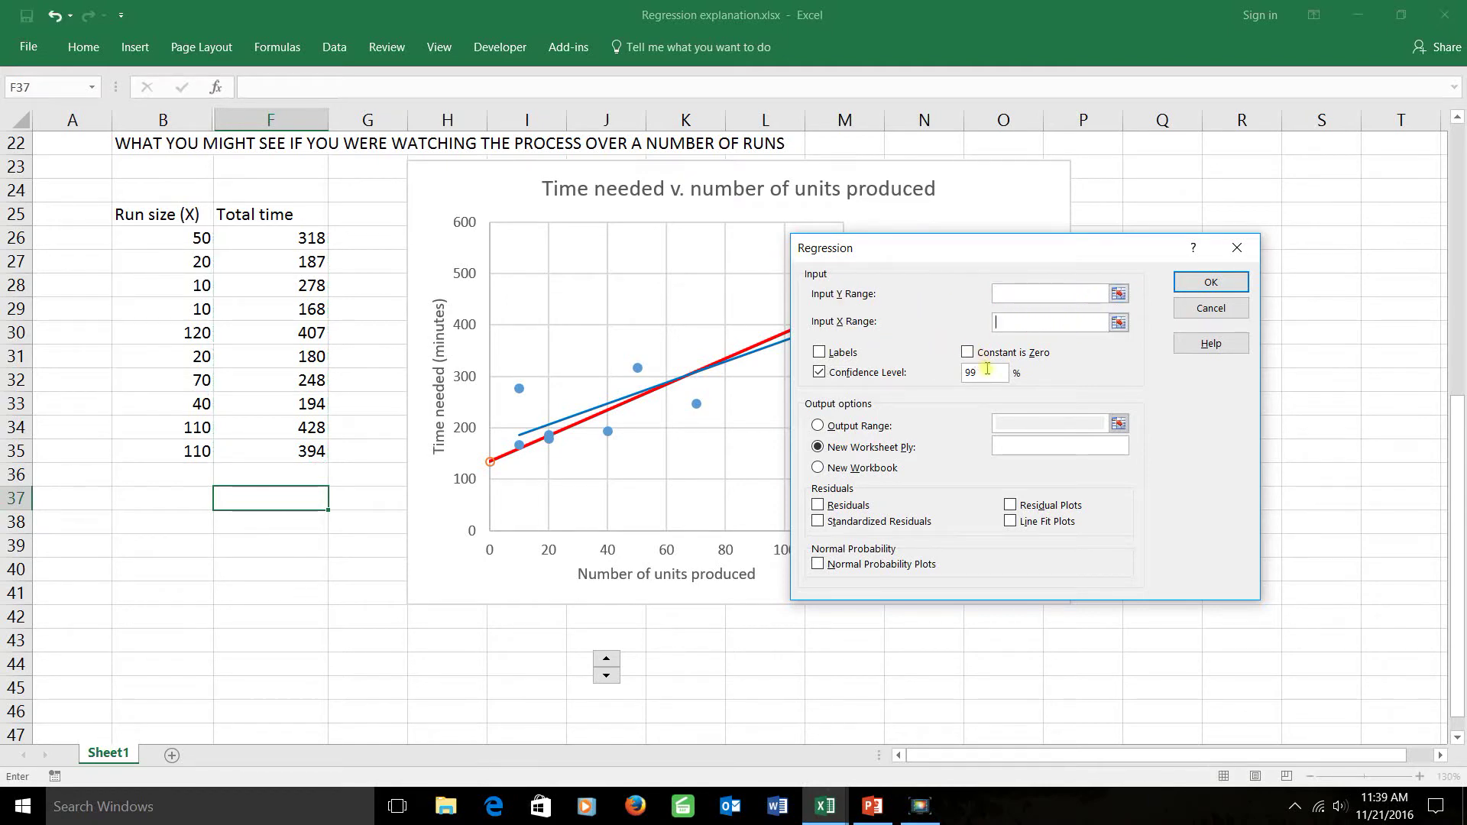
pyautogui.doubleClick(974, 372)
pyautogui.press('BackSpace')
# Set Y range F26:F35, X range B26:B35, 99% confidence, and run the regression.
pyautogui.click(1036, 293)
pyautogui.moveTo(319, 241); pyautogui.dragTo(301, 451)
pyautogui.click(1020, 321)
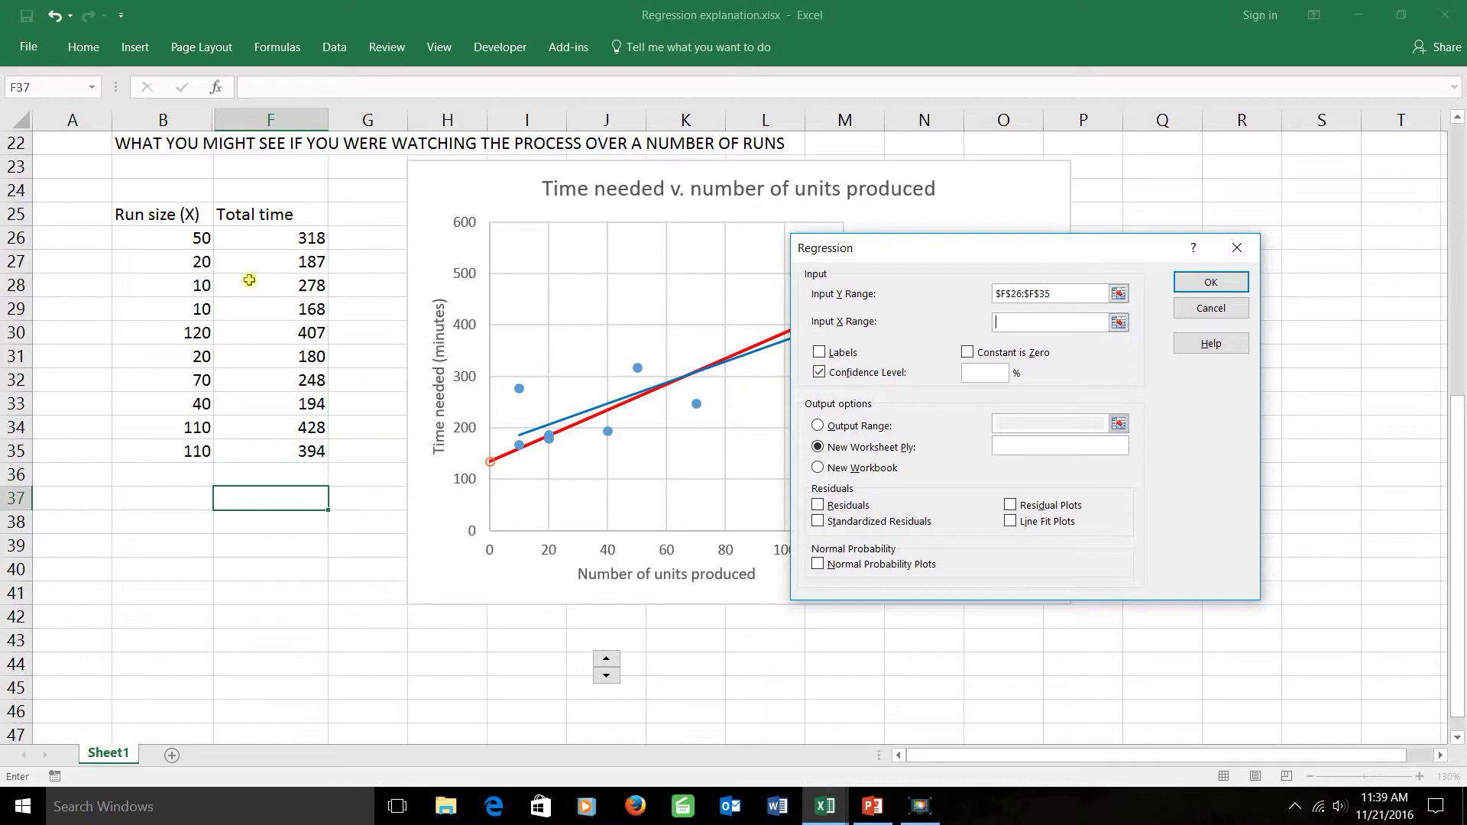
pyautogui.moveTo(183, 238); pyautogui.dragTo(187, 449)
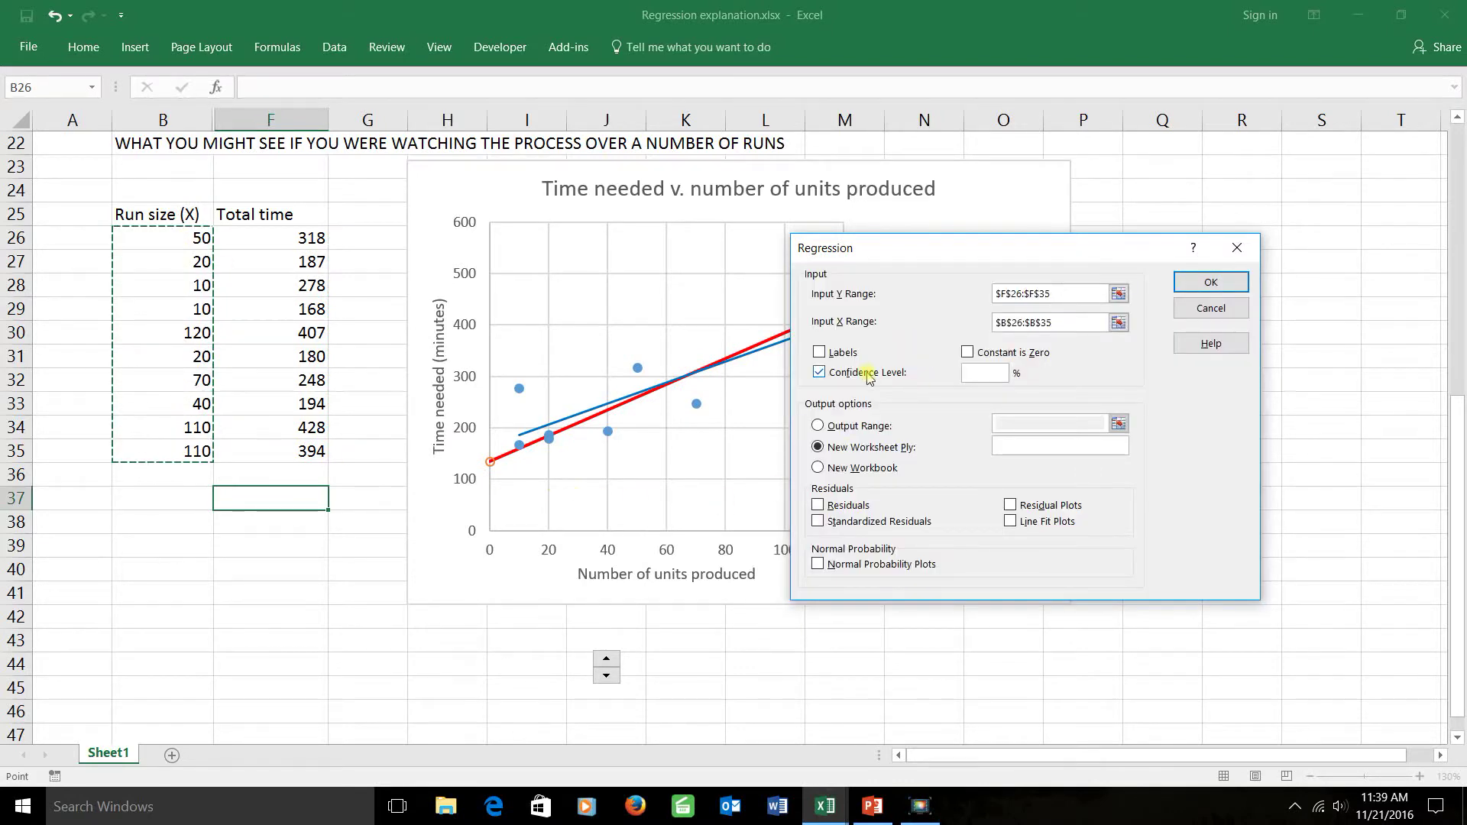
pyautogui.click(985, 377)
pyautogui.write('99')
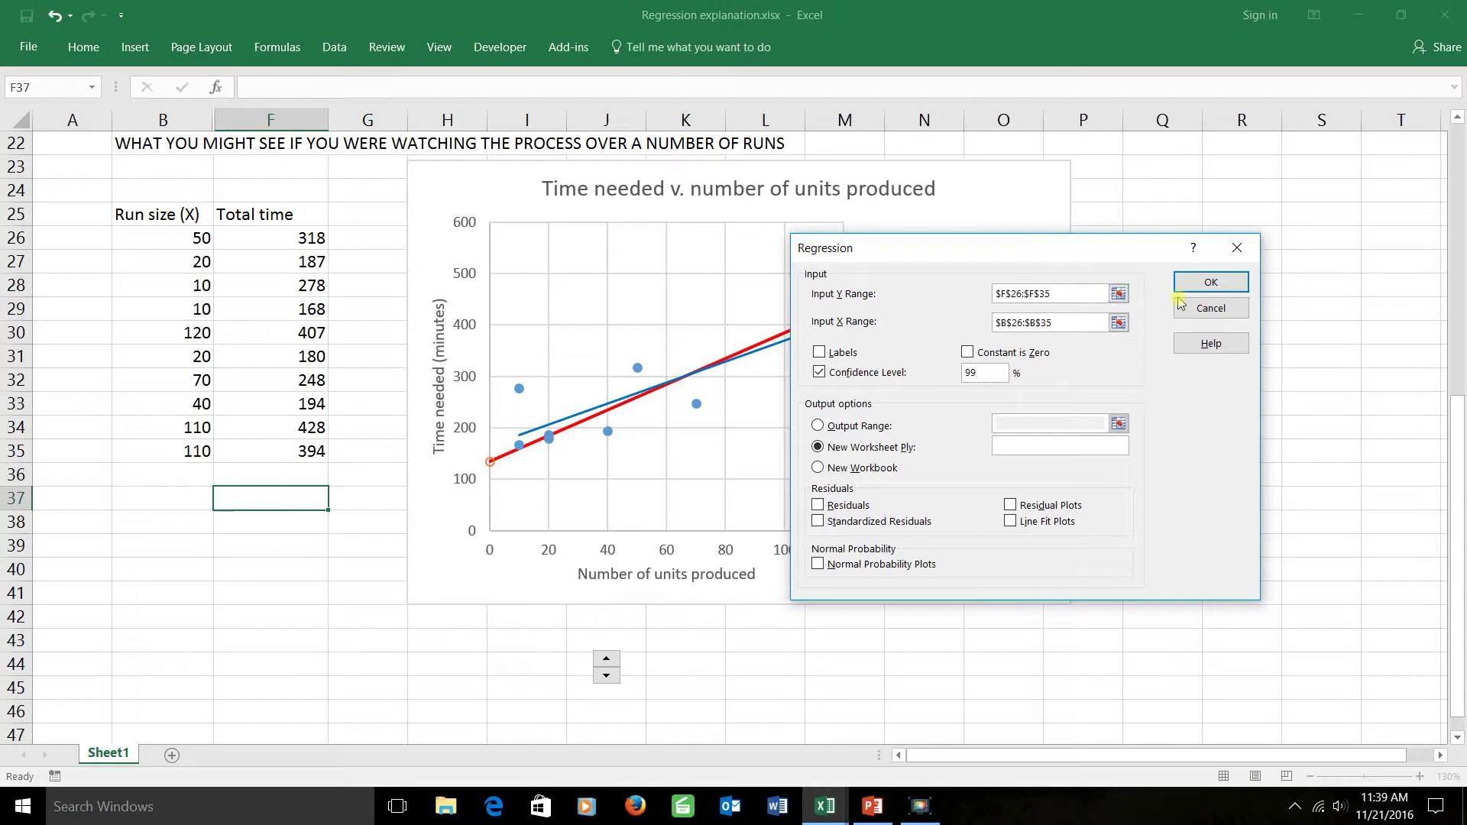
pyautogui.click(1210, 282)
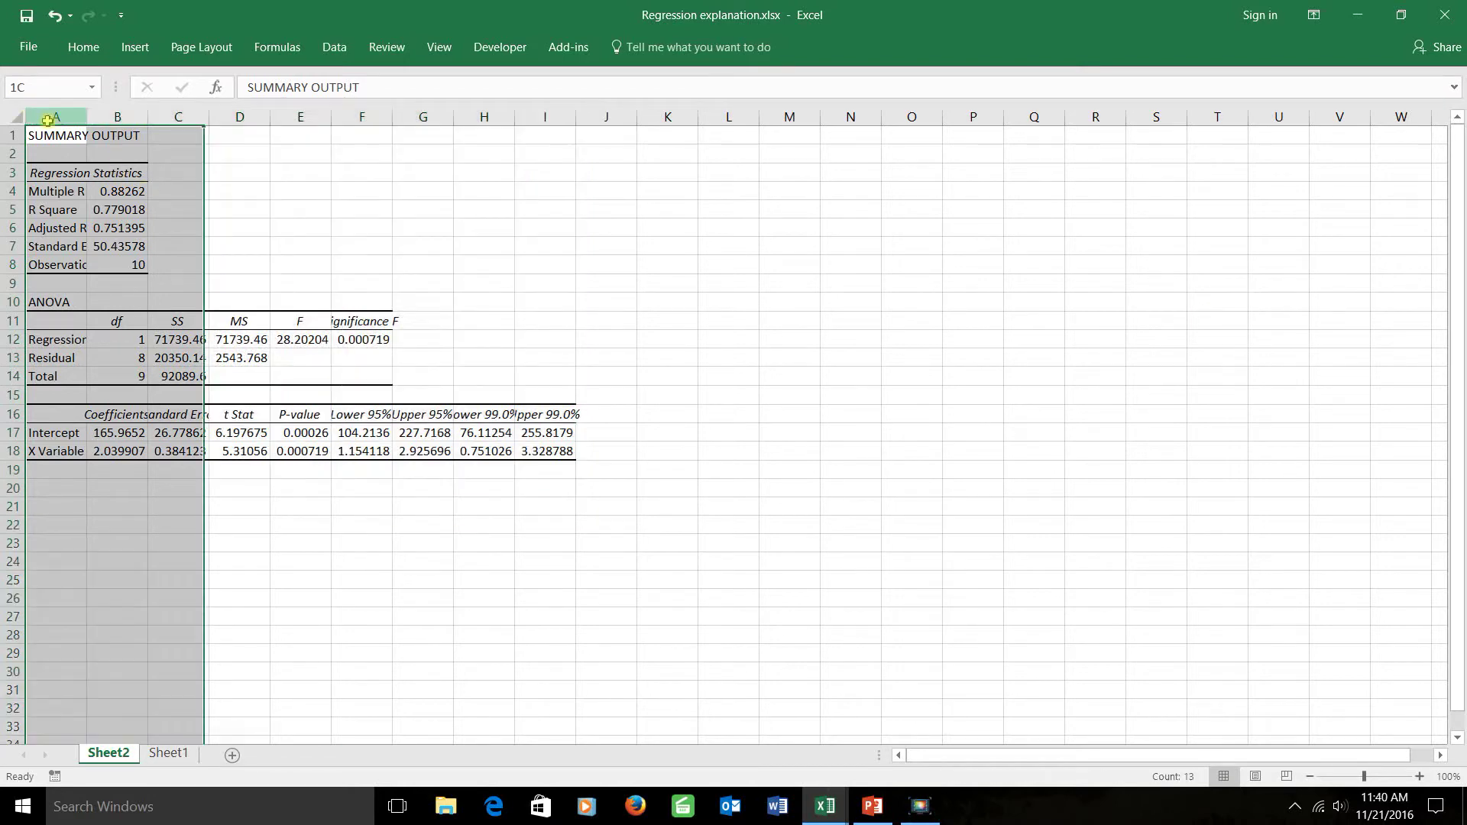
# AutoFit columns A through I of the summary output.
pyautogui.moveTo(48, 120); pyautogui.dragTo(576, 116)
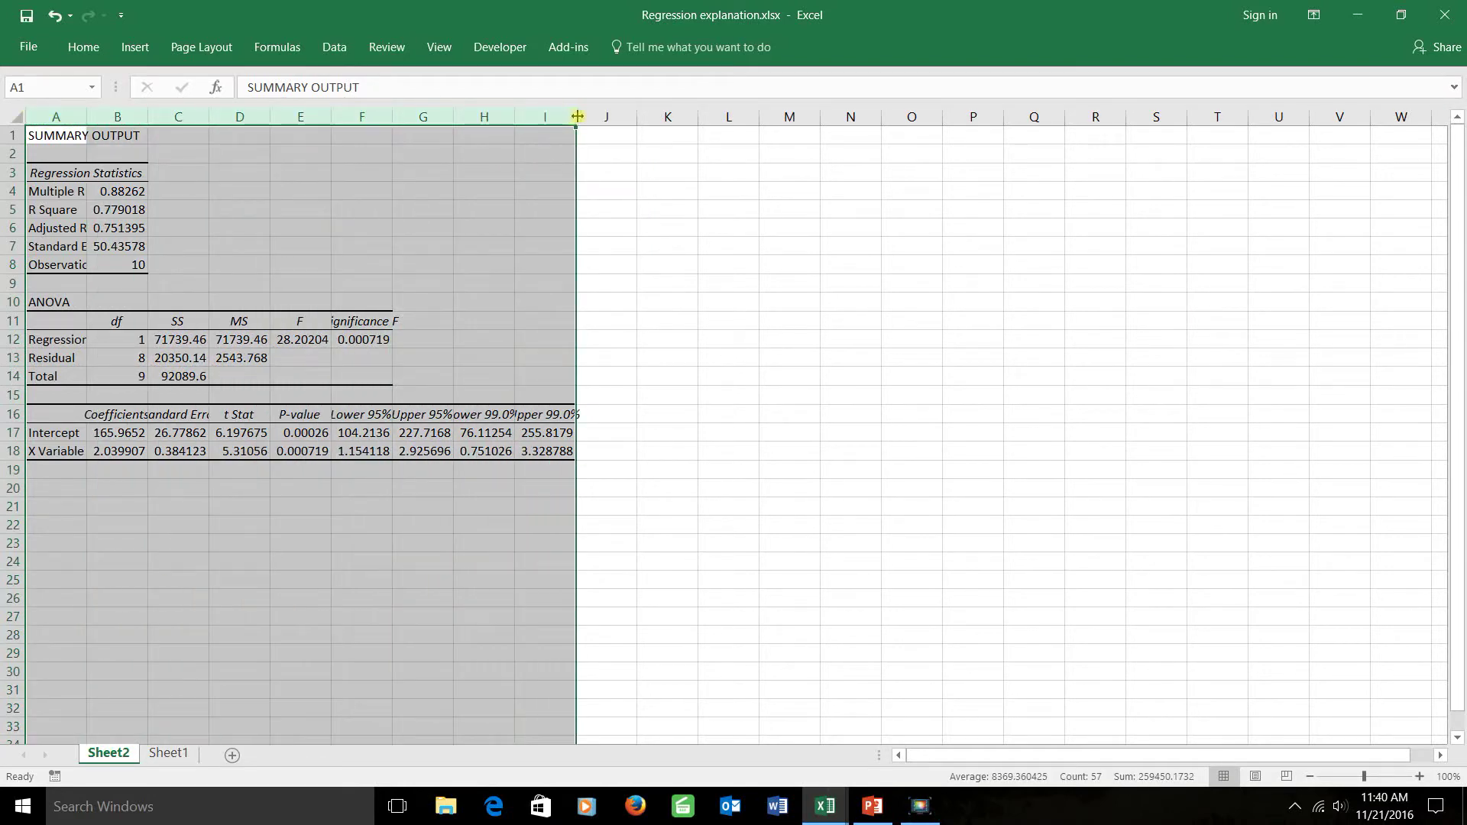
pyautogui.doubleClick(577, 117)
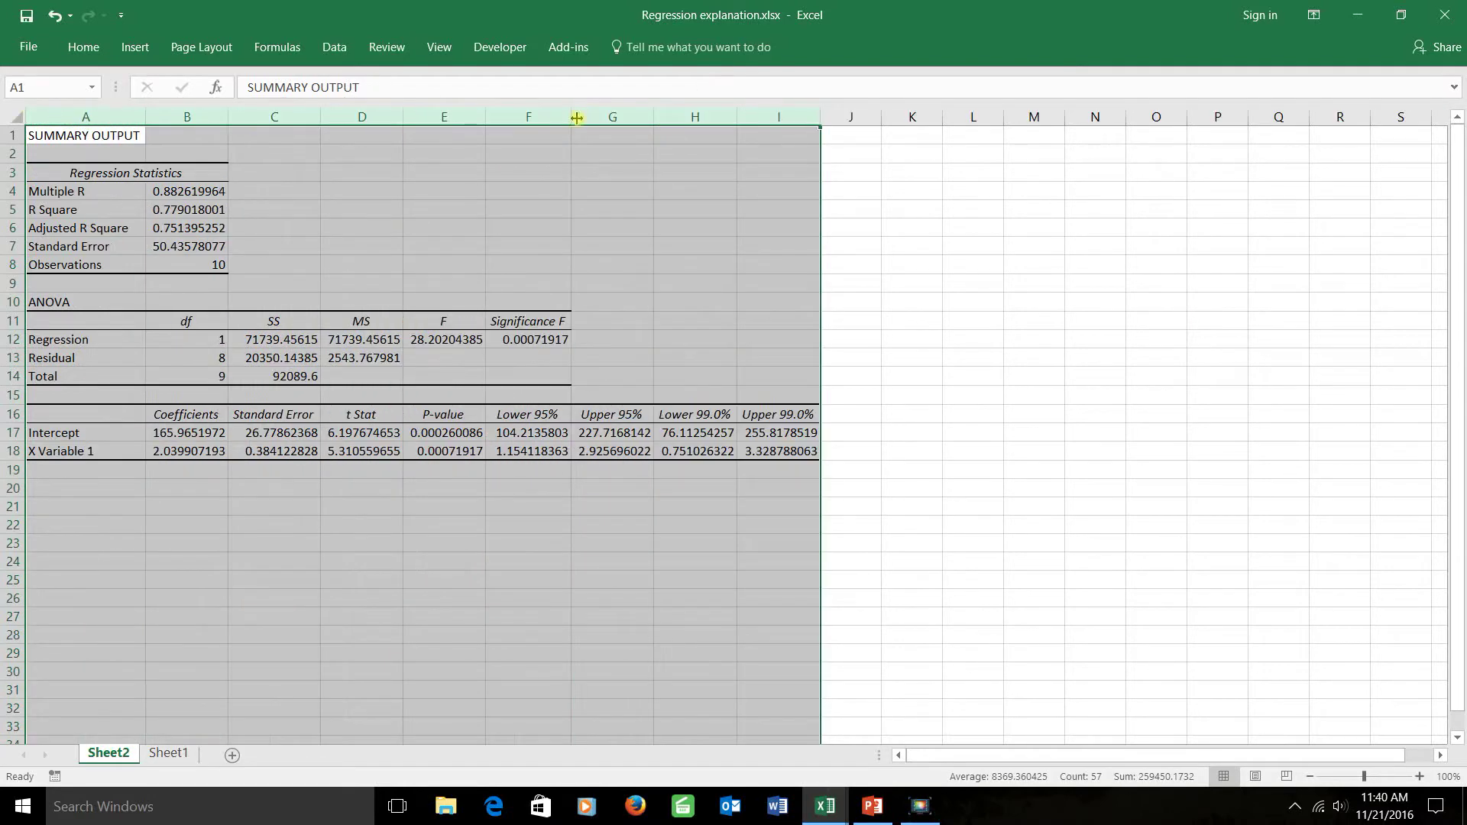
pyautogui.click(579, 536)
# Review the Lower/Upper 99% and 95% limits and columns H and I.
pyautogui.moveTo(686, 417); pyautogui.dragTo(746, 445)
pyautogui.moveTo(519, 413); pyautogui.dragTo(585, 453)
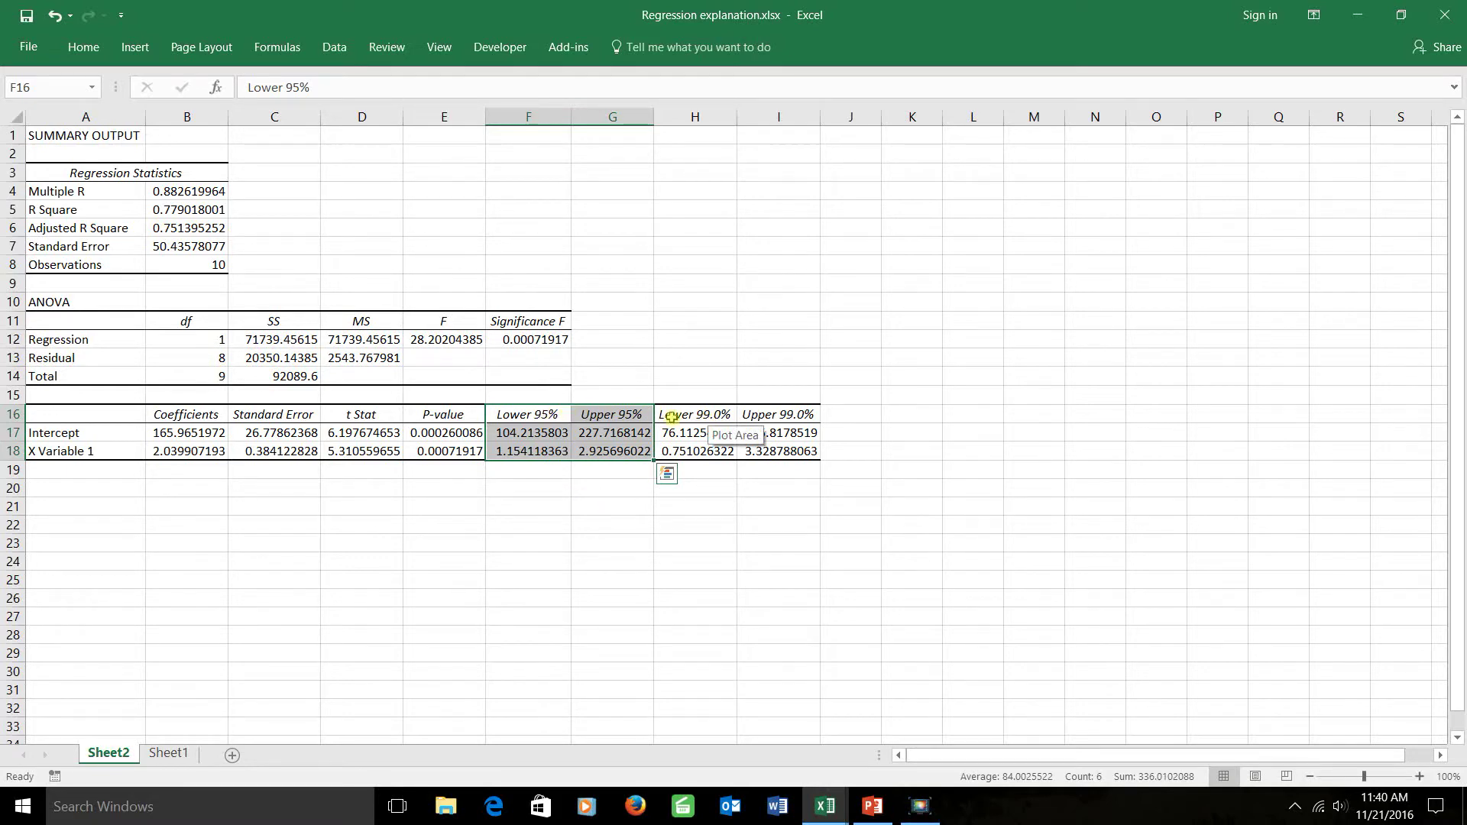
pyautogui.moveTo(700, 115); pyautogui.dragTo(767, 116)
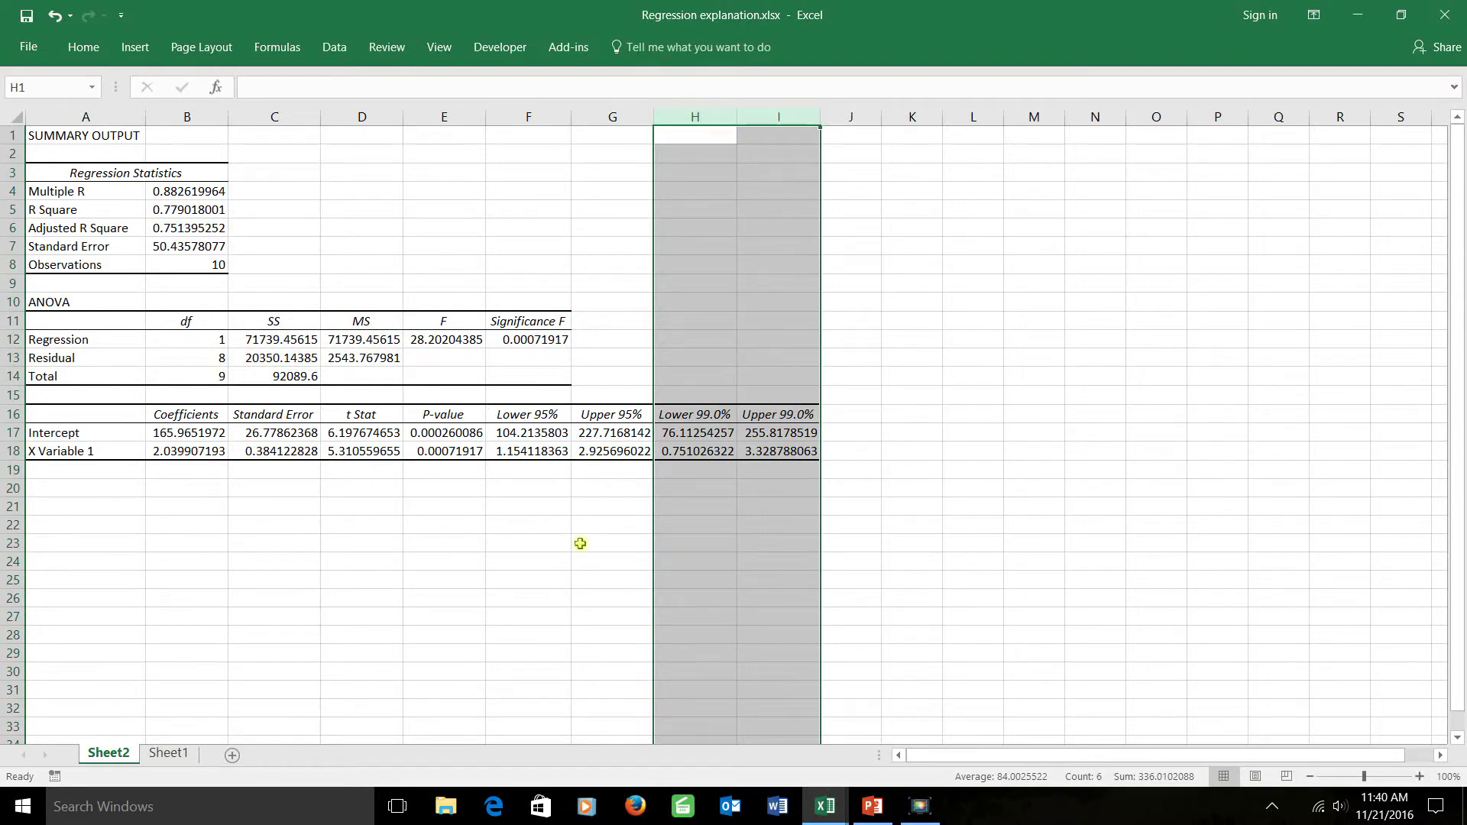
pyautogui.click(493, 541)
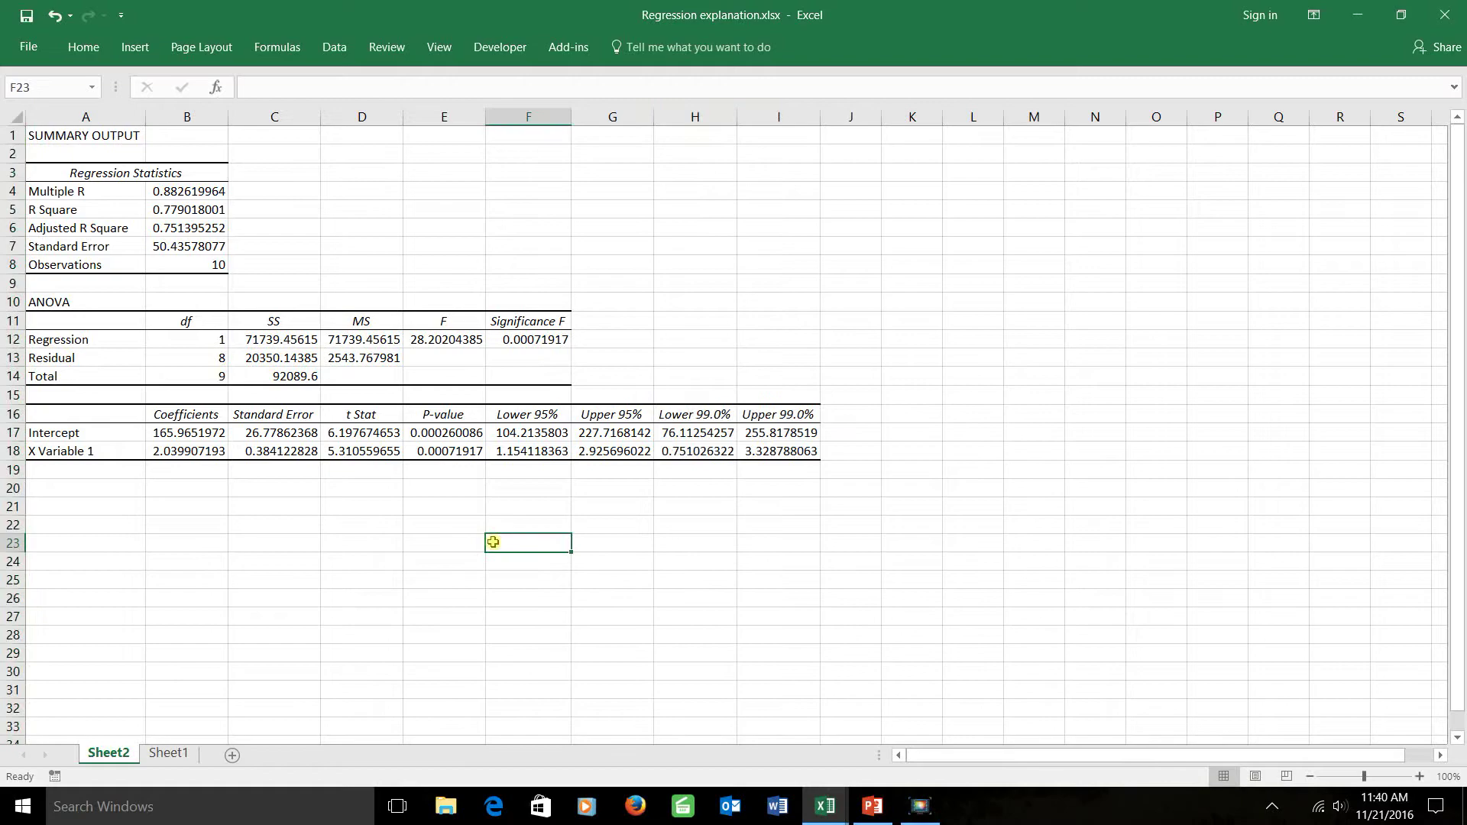
pyautogui.scroll(2, 488, 529)
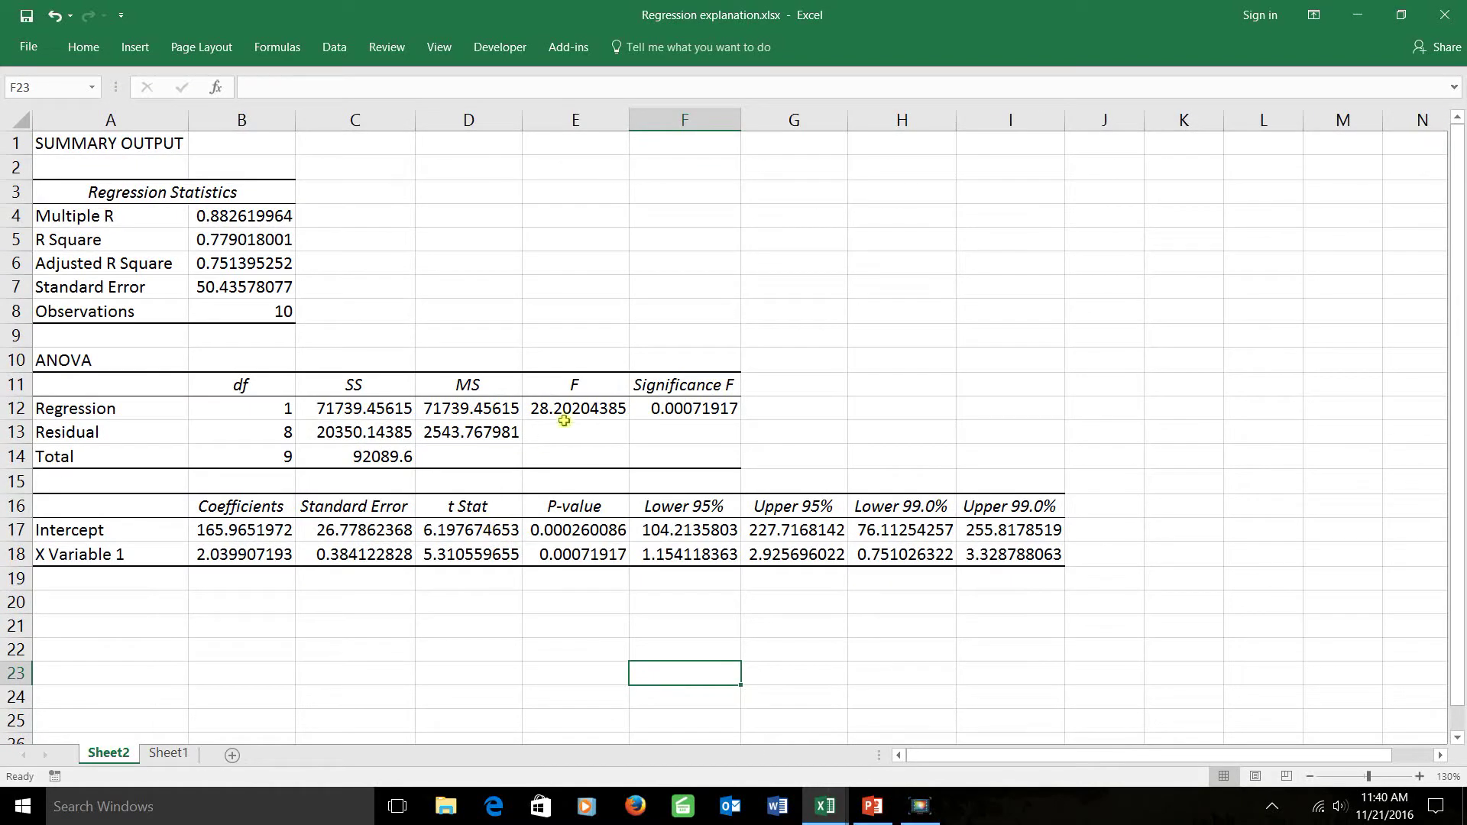
pyautogui.click(262, 239)
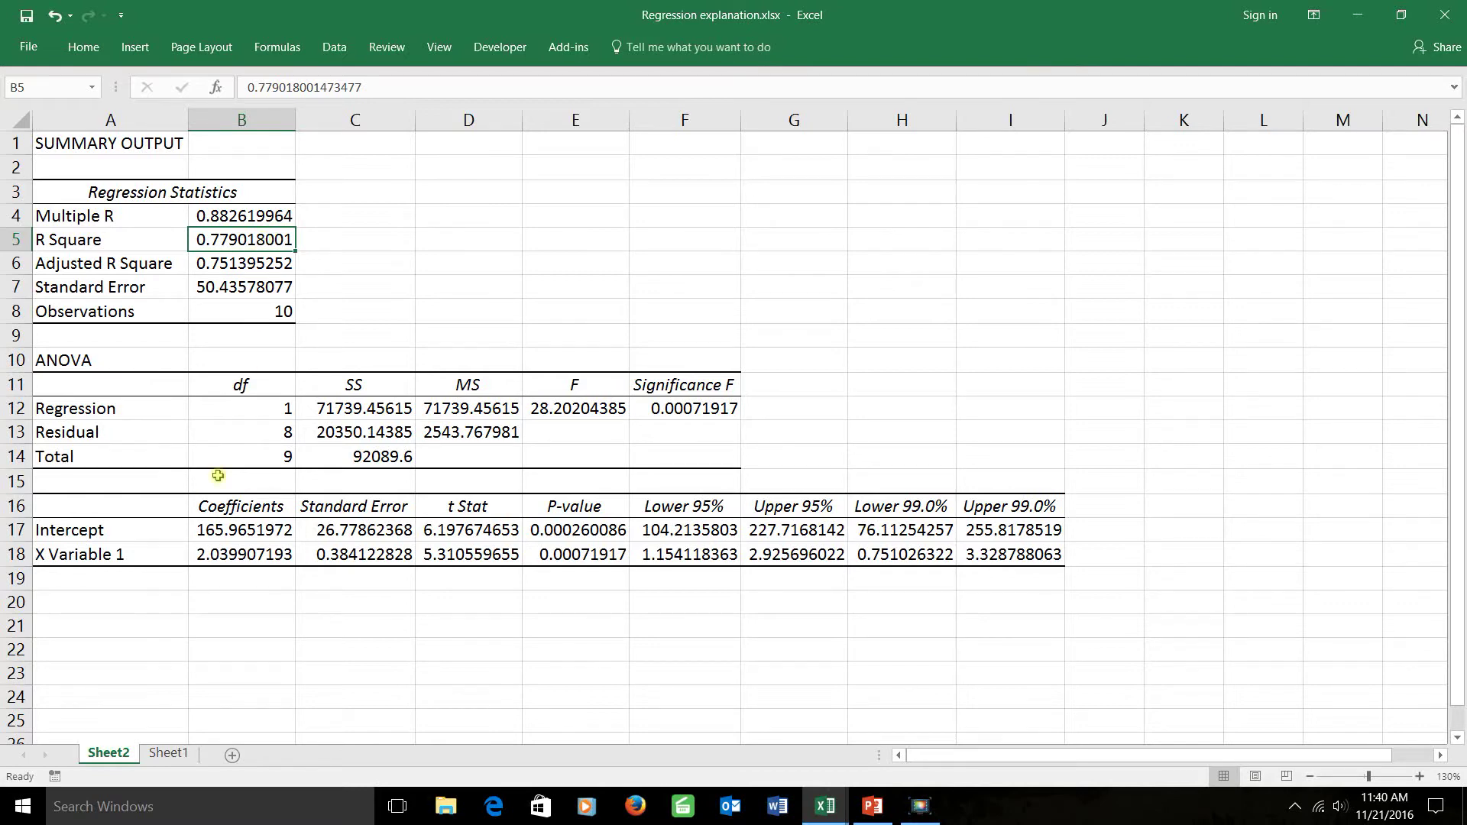
pyautogui.click(180, 753)
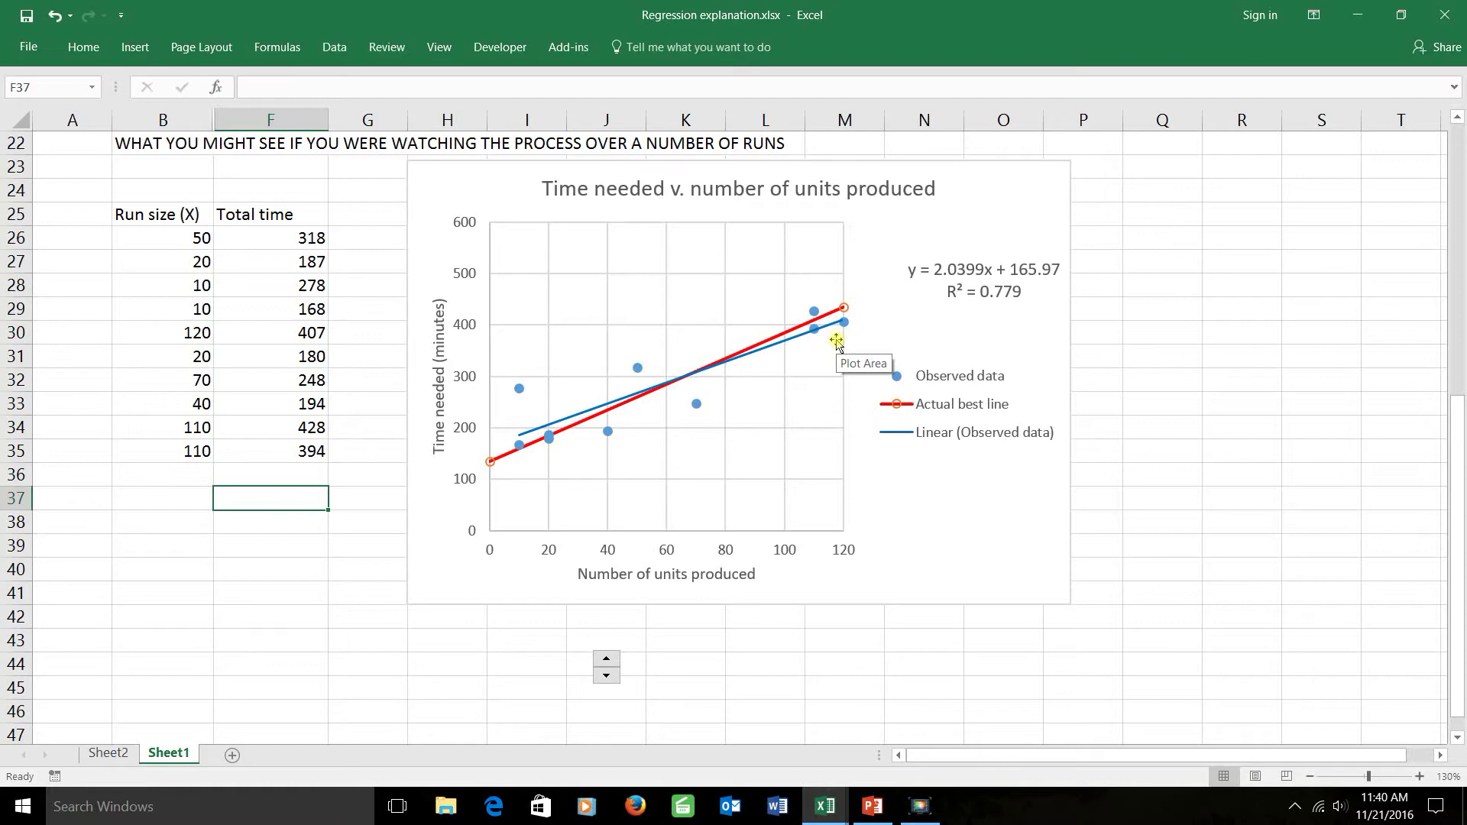
pyautogui.click(108, 753)
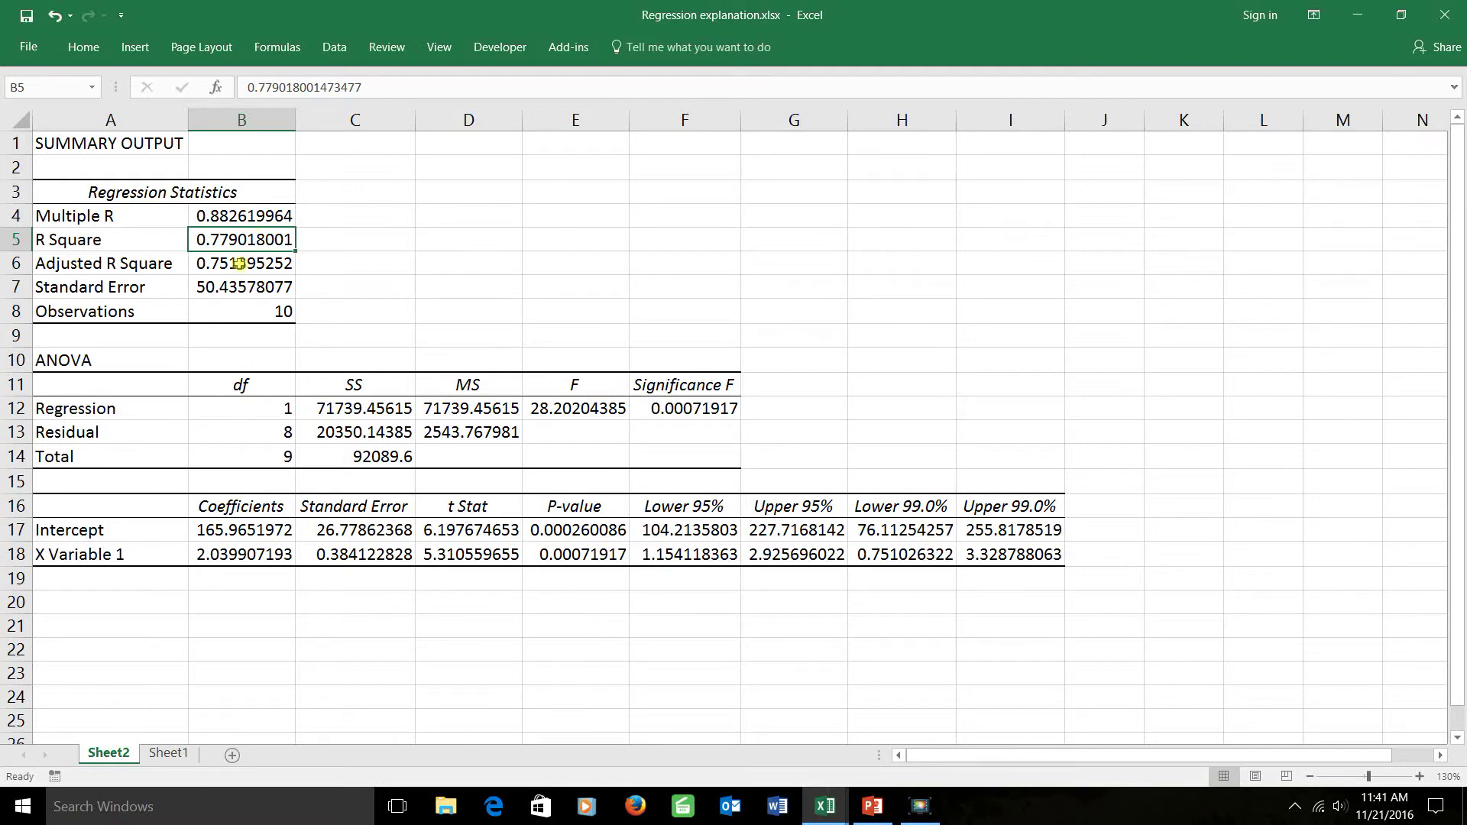
pyautogui.moveTo(238, 264); pyautogui.dragTo(276, 306)
pyautogui.click(276, 306)
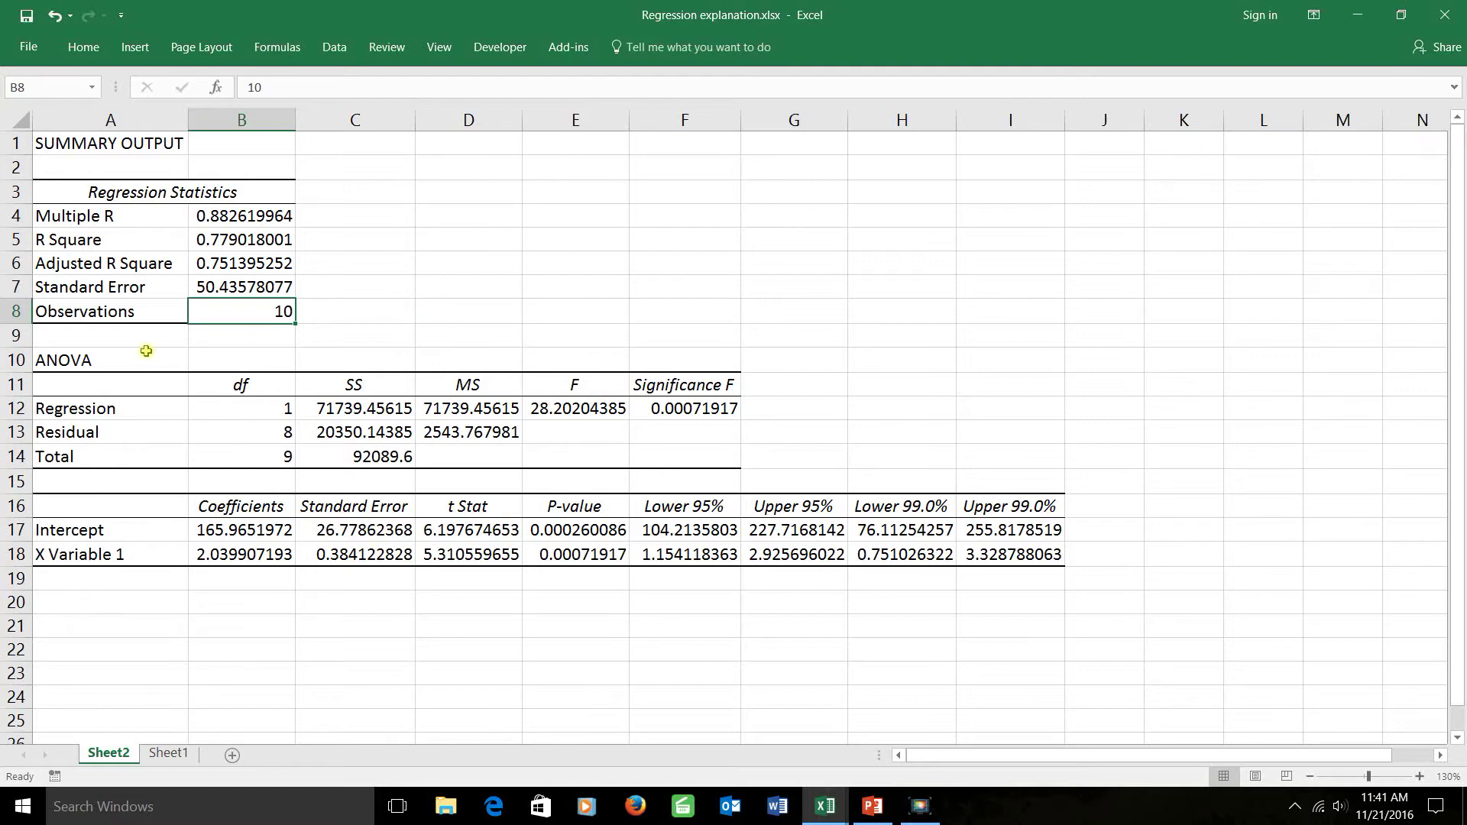
pyautogui.moveTo(55, 353); pyautogui.dragTo(667, 455)
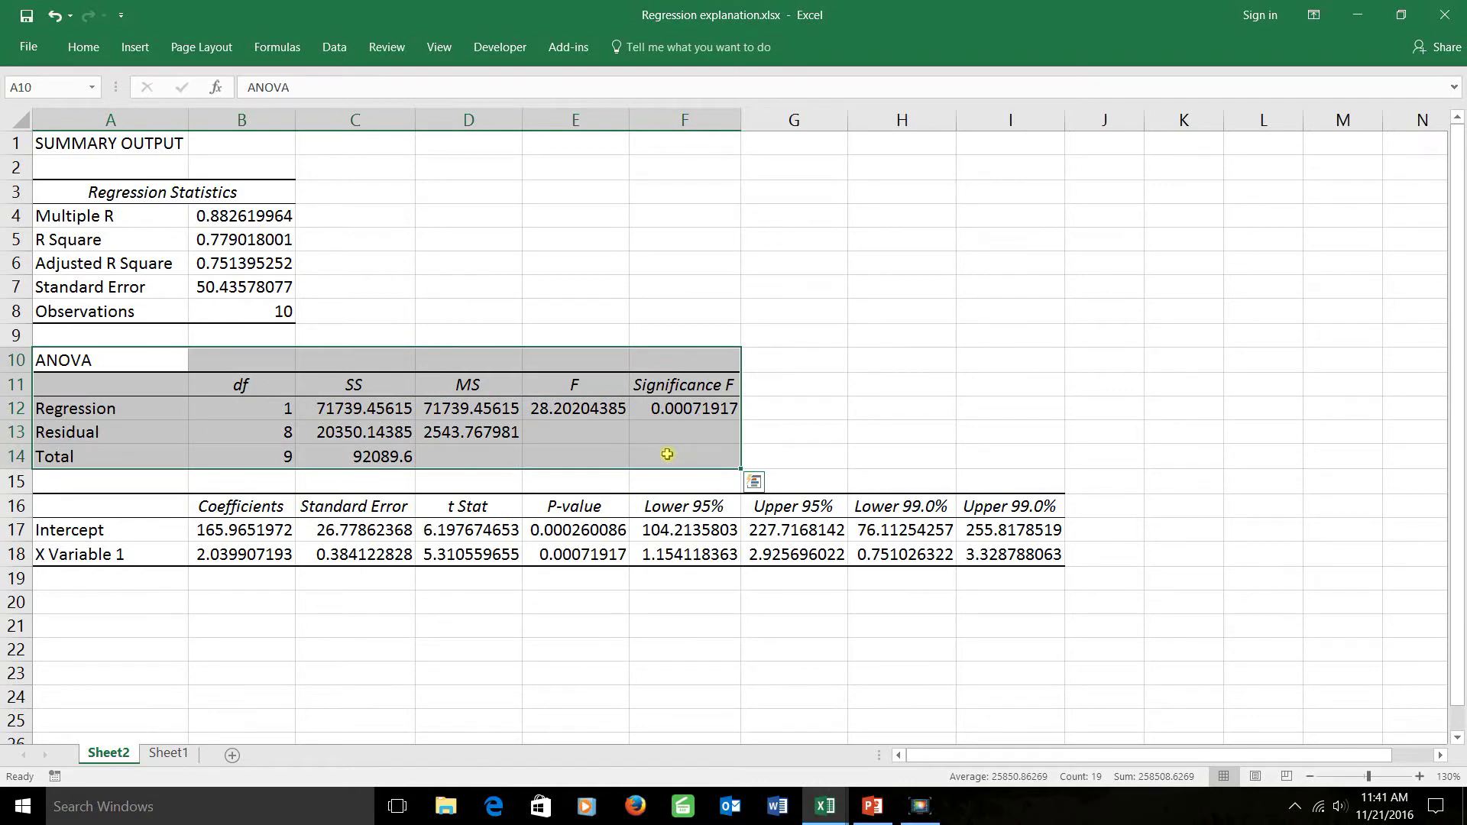
pyautogui.click(510, 594)
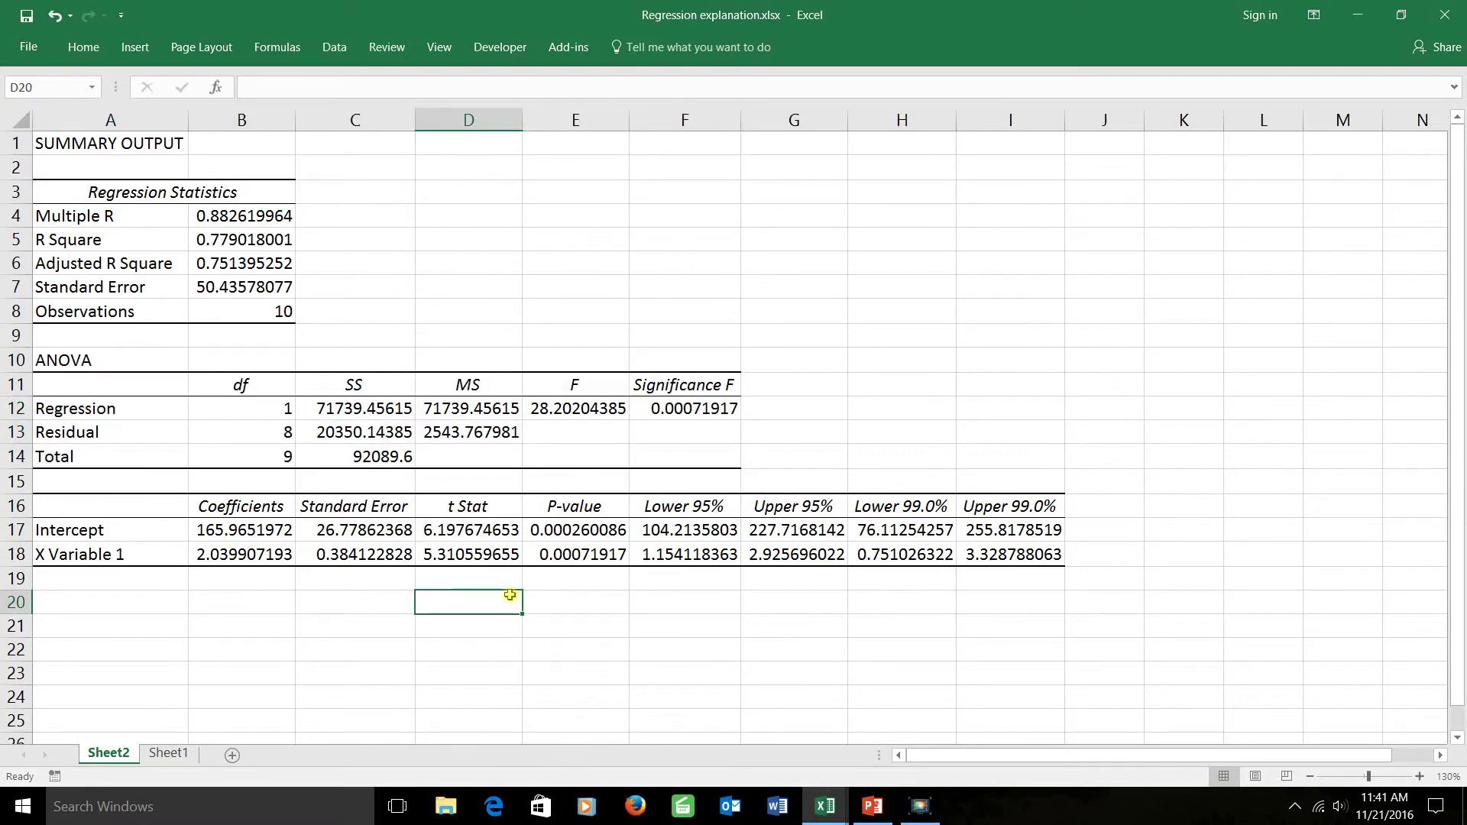
# Fill the Standard Error and t Stat cells C16:D18 with black.
pyautogui.moveTo(354, 506); pyautogui.dragTo(463, 544)
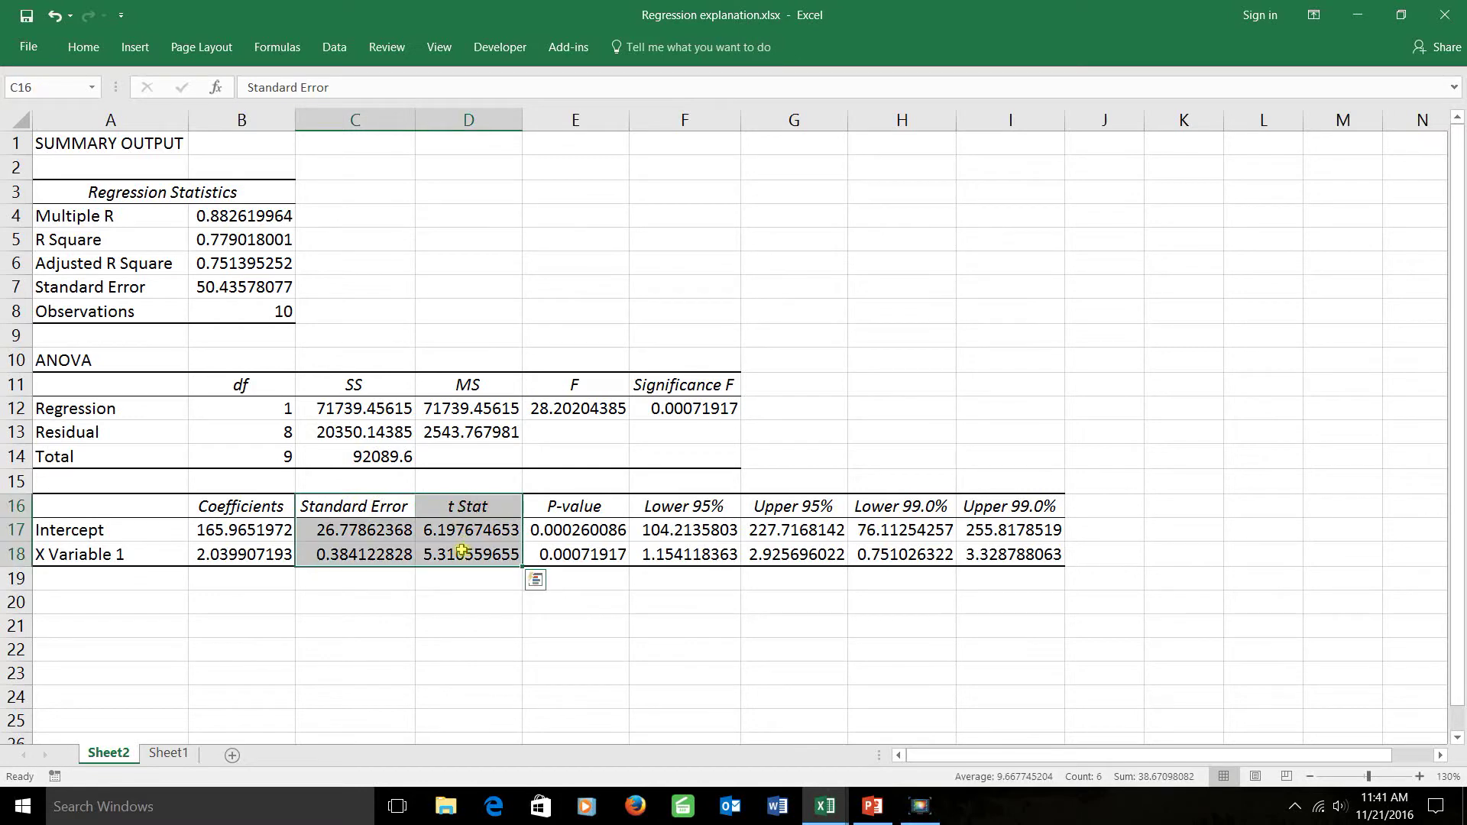
pyautogui.click(83, 47)
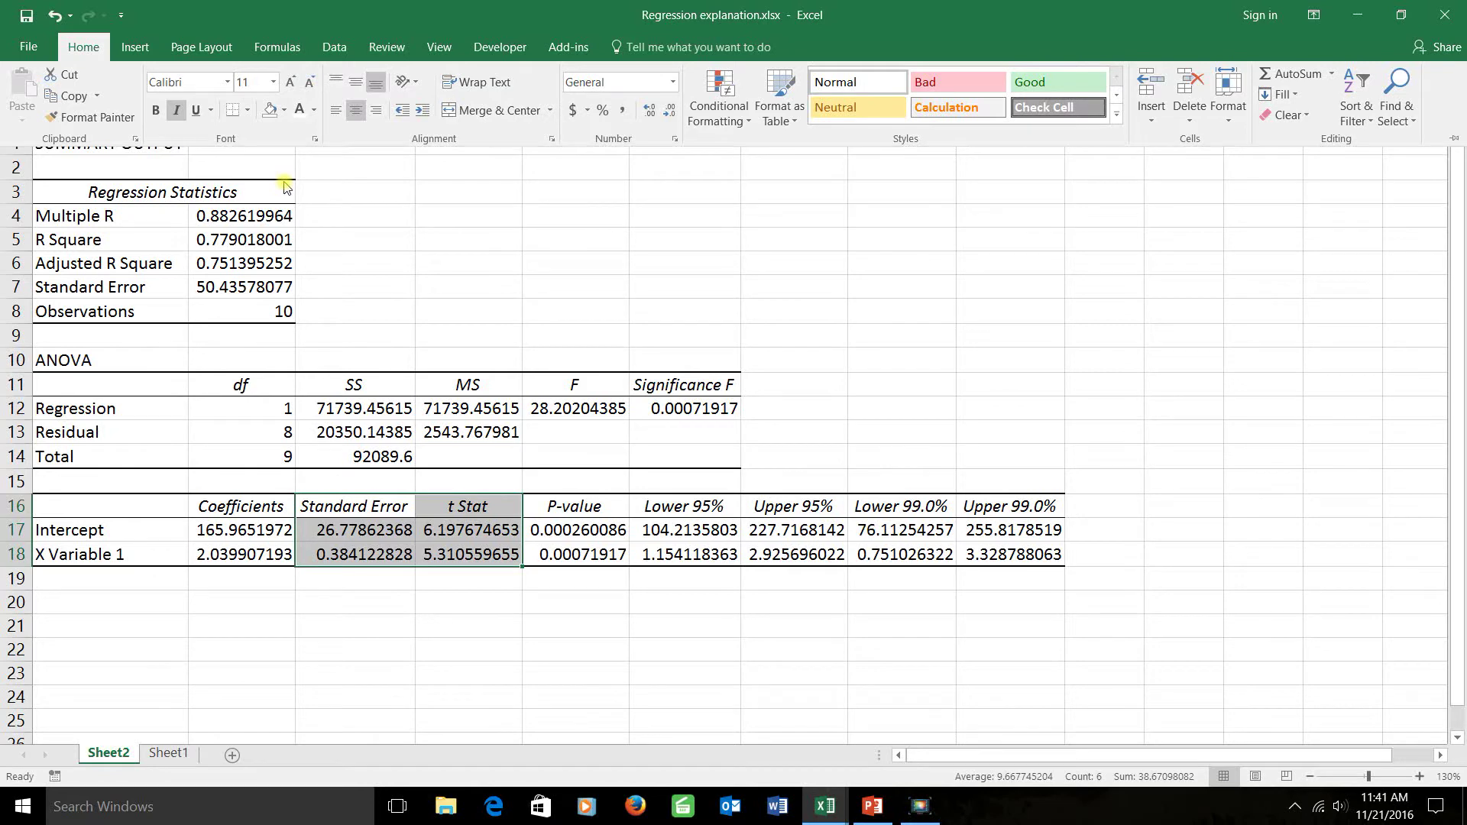
pyautogui.click(285, 111)
pyautogui.click(282, 154)
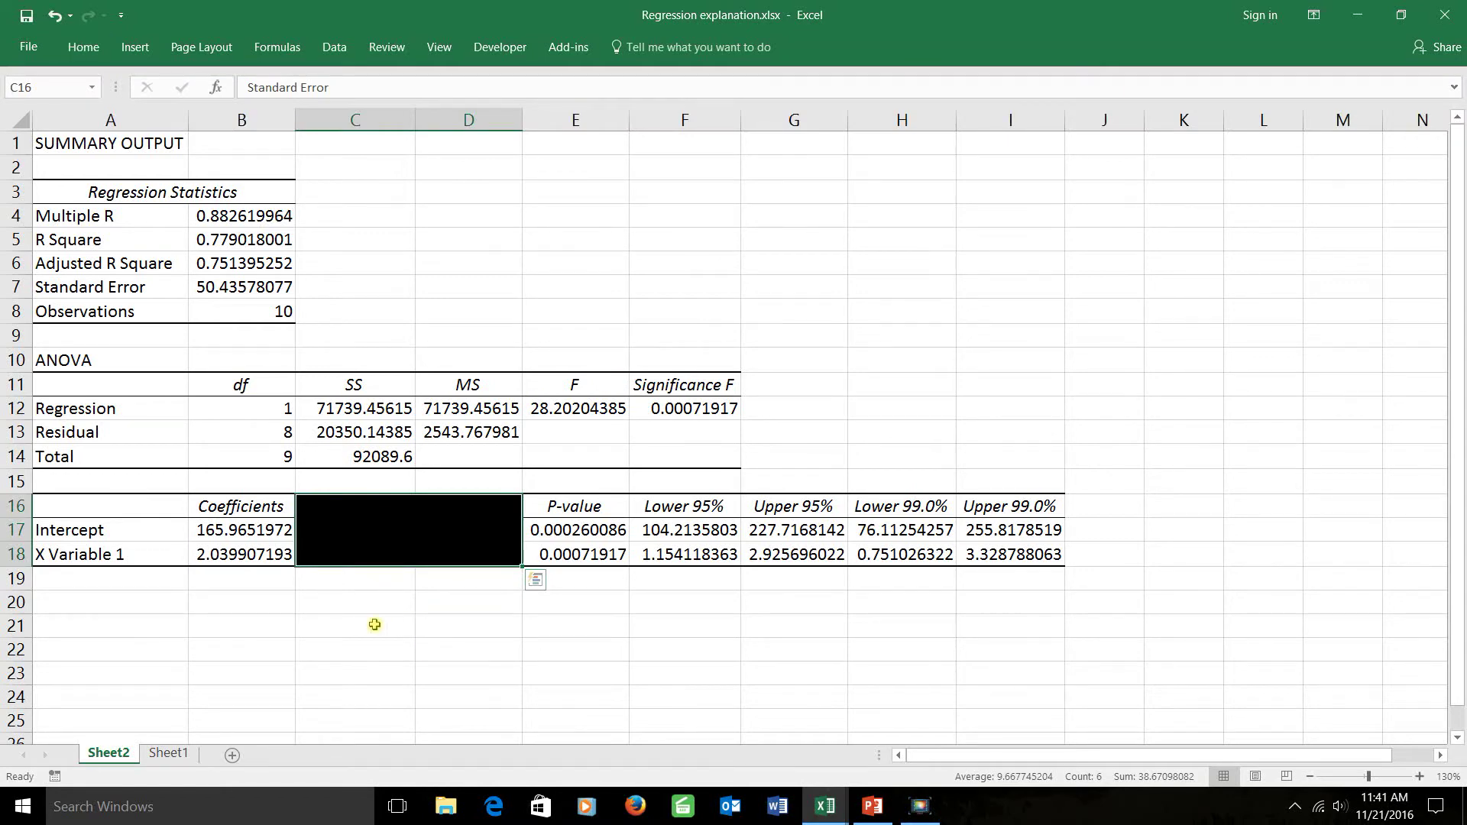
pyautogui.moveTo(236, 507); pyautogui.dragTo(235, 556)
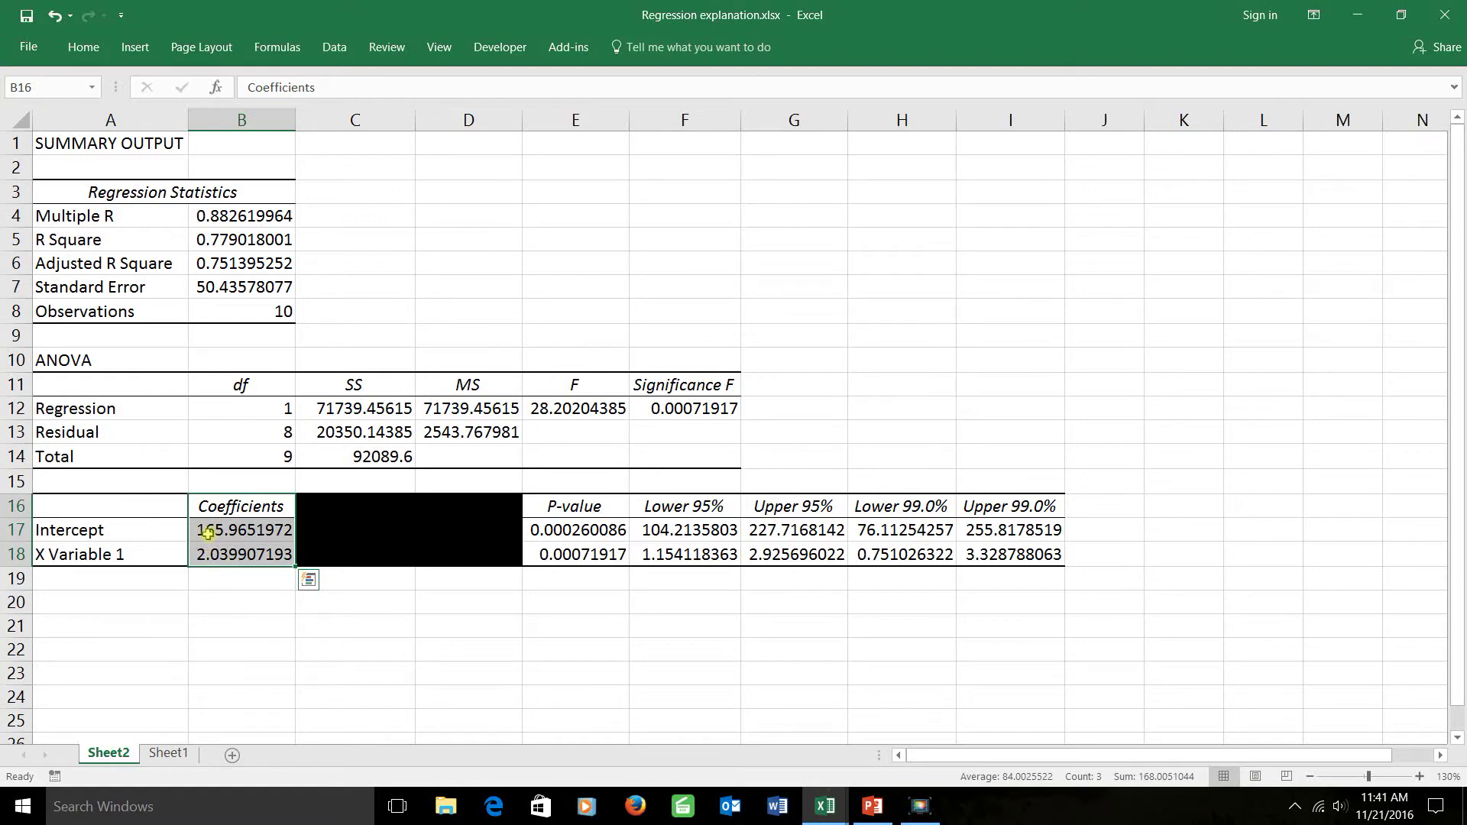
pyautogui.click(185, 757)
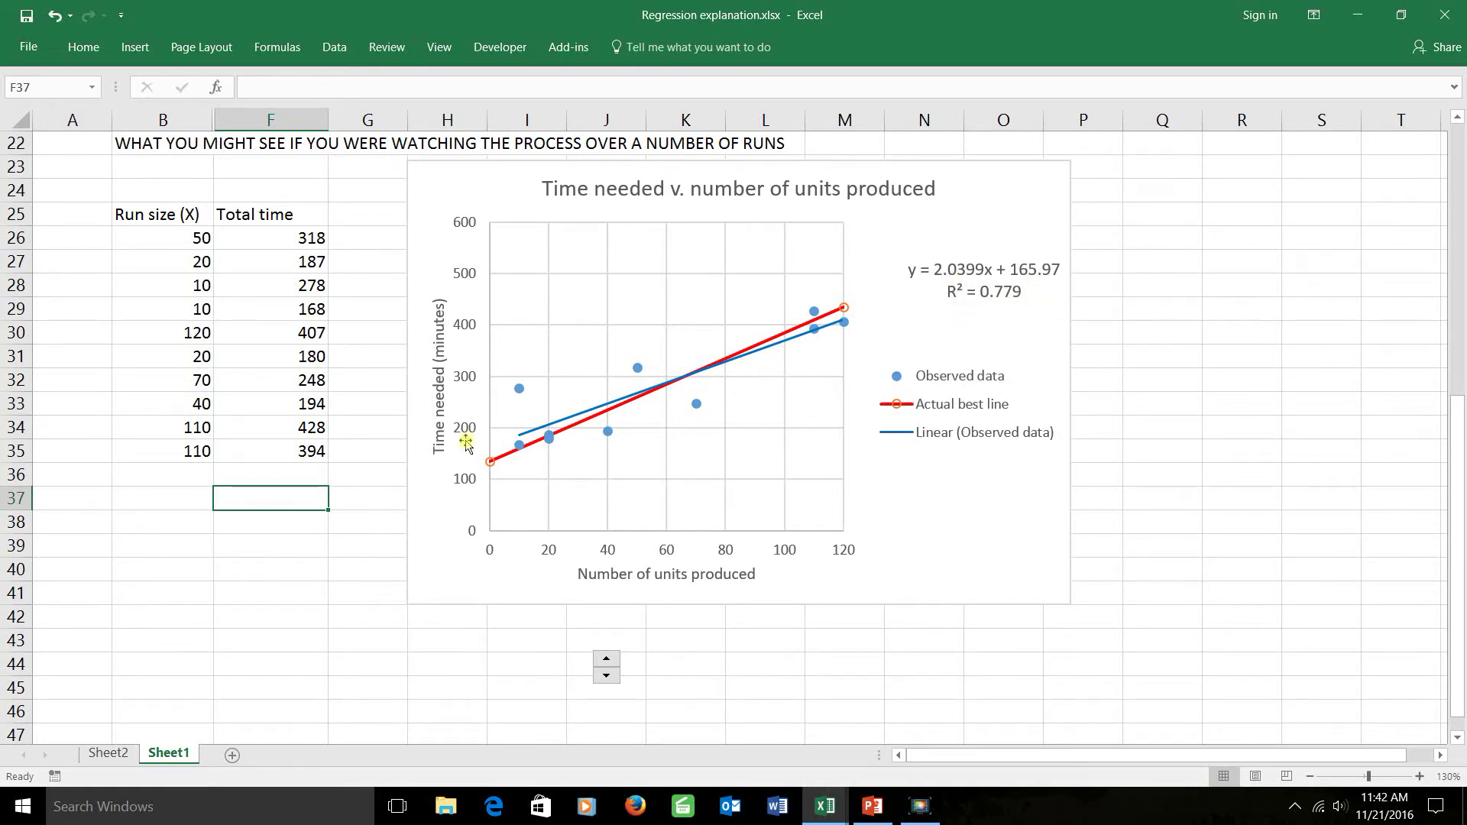
pyautogui.click(118, 755)
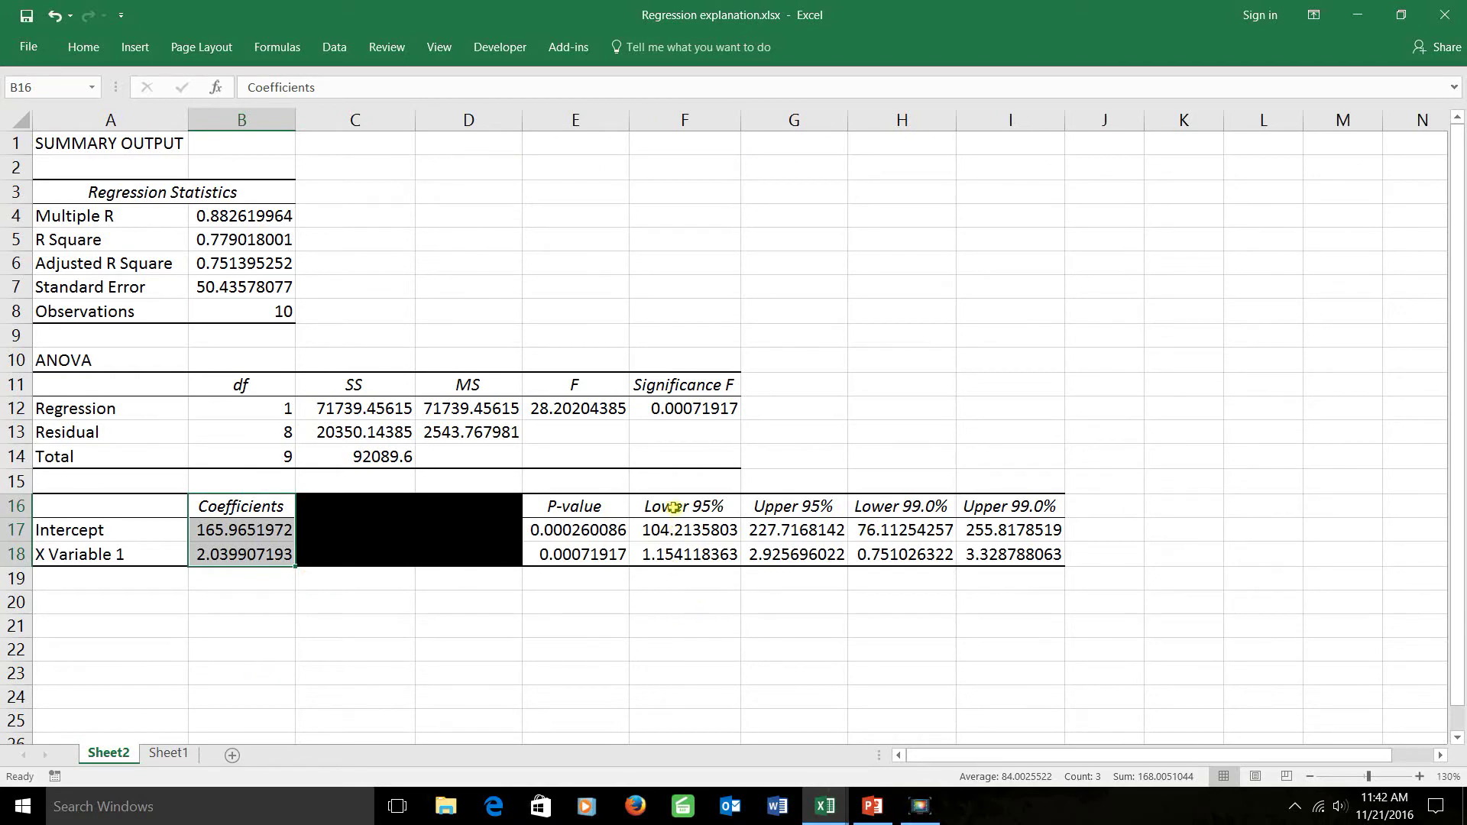
pyautogui.moveTo(674, 512); pyautogui.dragTo(782, 557)
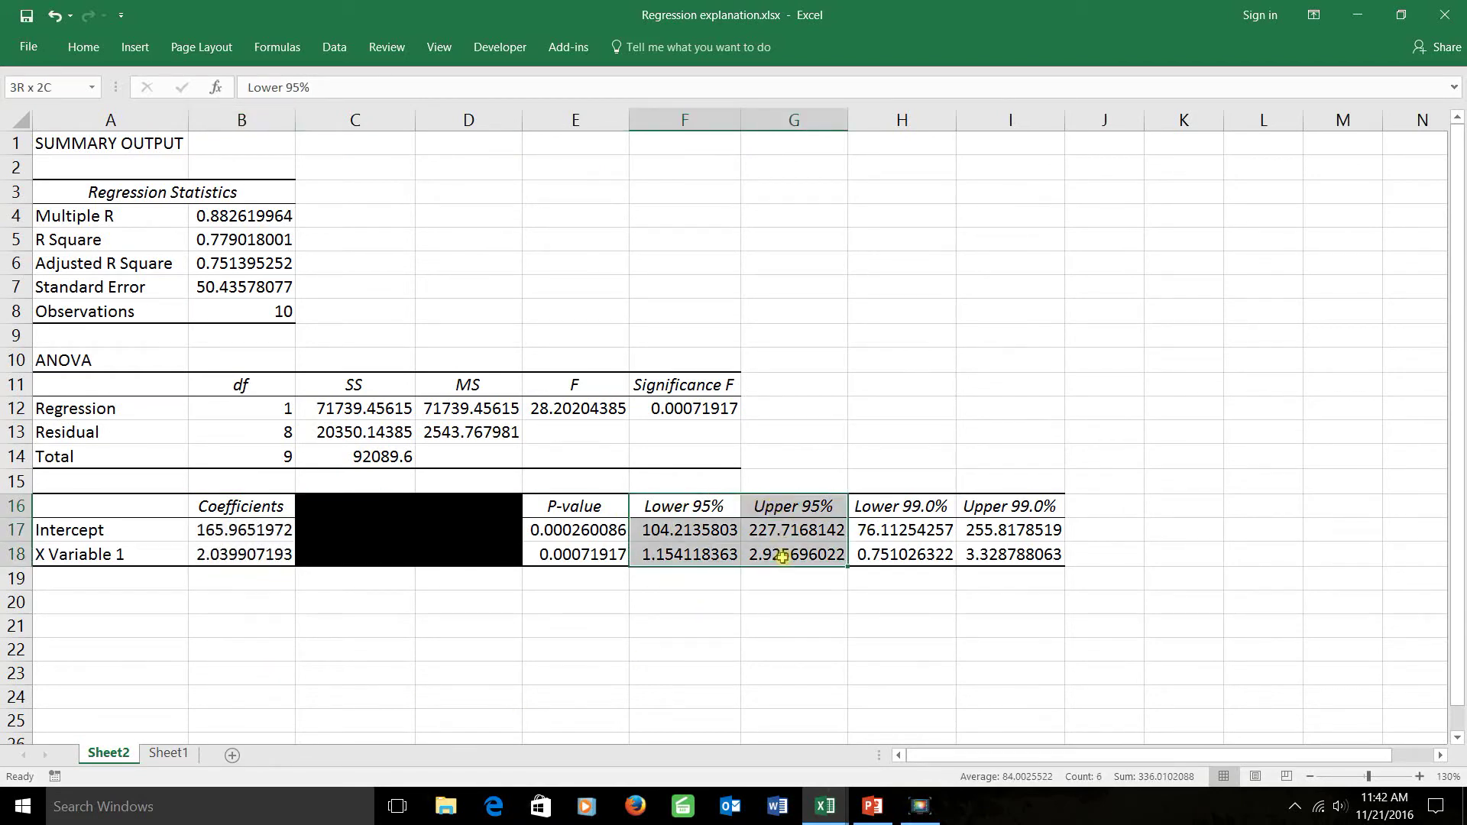
# Give the Lower 95% and Upper 95% cells in F16:G18 a light blue font.
pyautogui.click(83, 46)
pyautogui.click(313, 110)
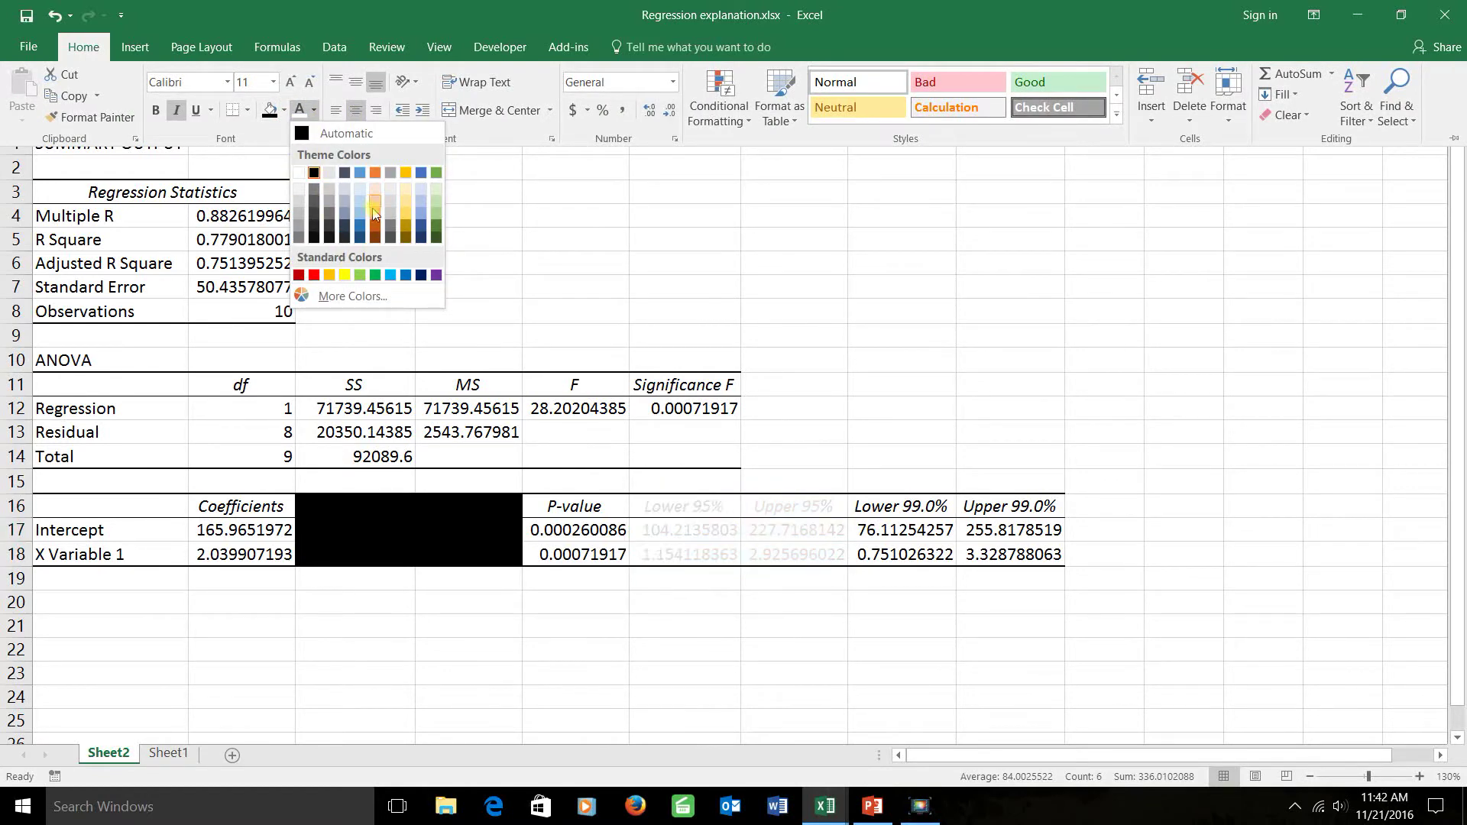
pyautogui.click(391, 276)
pyautogui.click(816, 637)
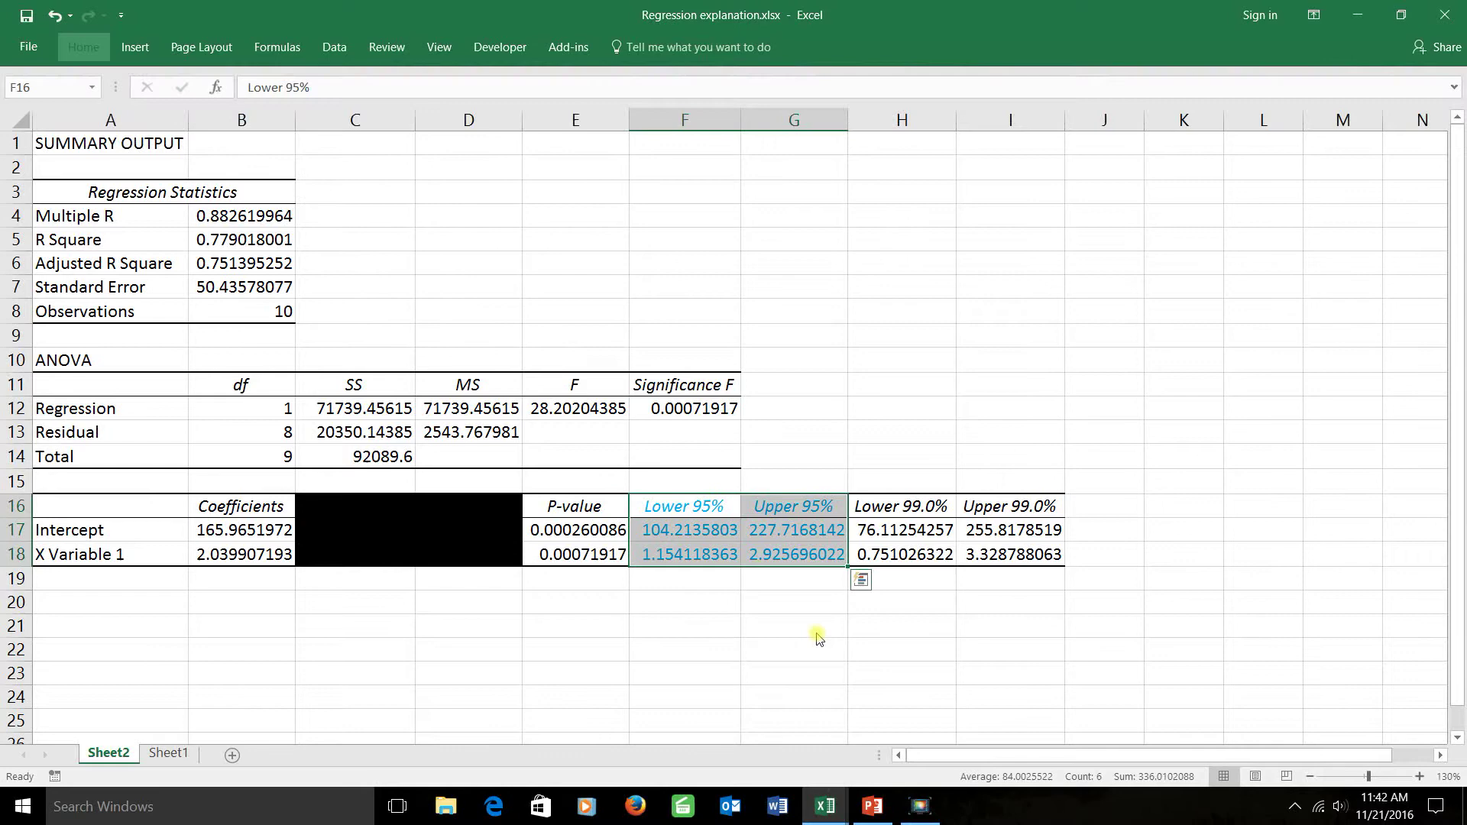
pyautogui.click(726, 615)
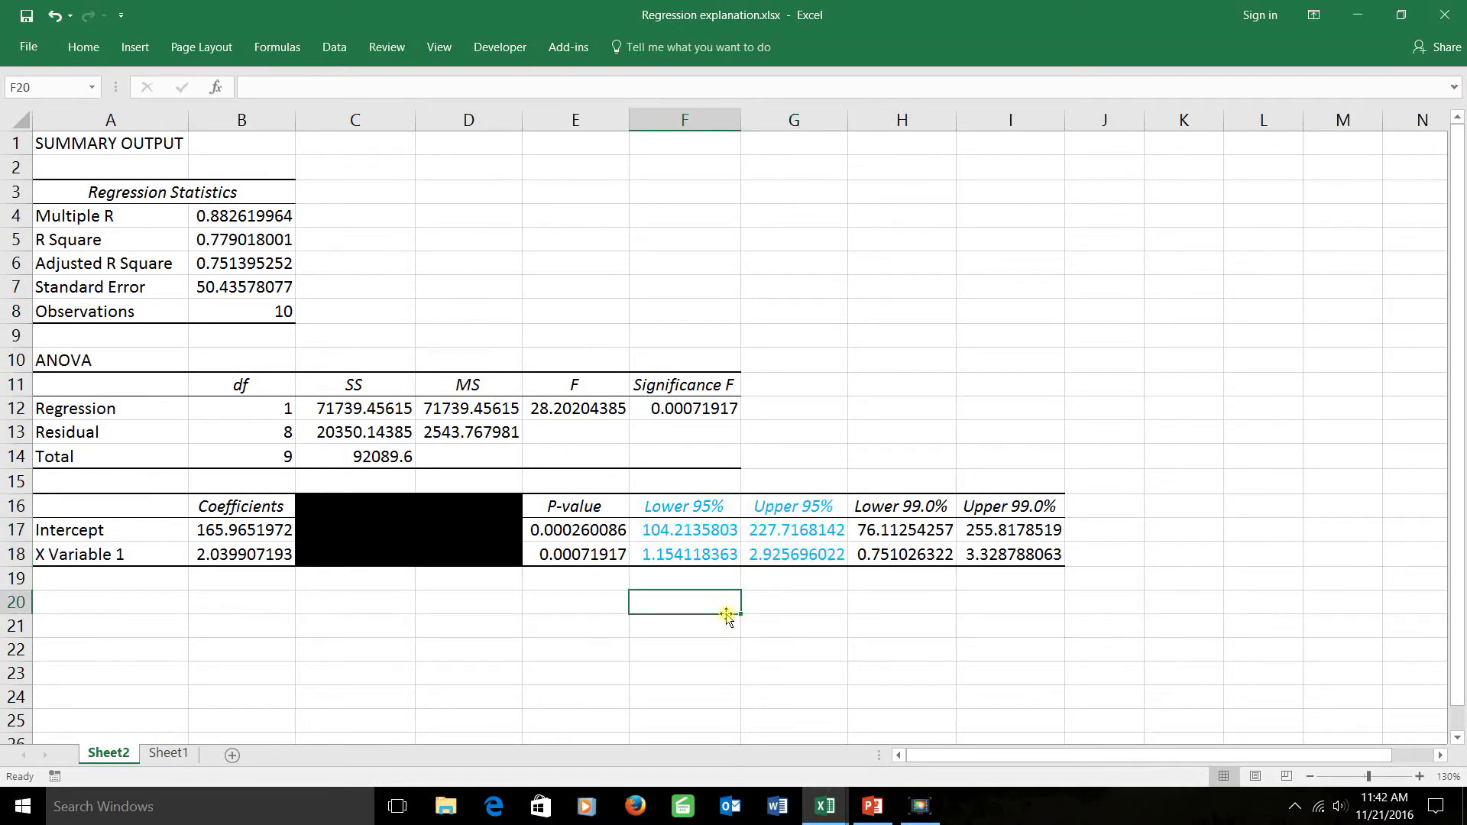
pyautogui.click(233, 555)
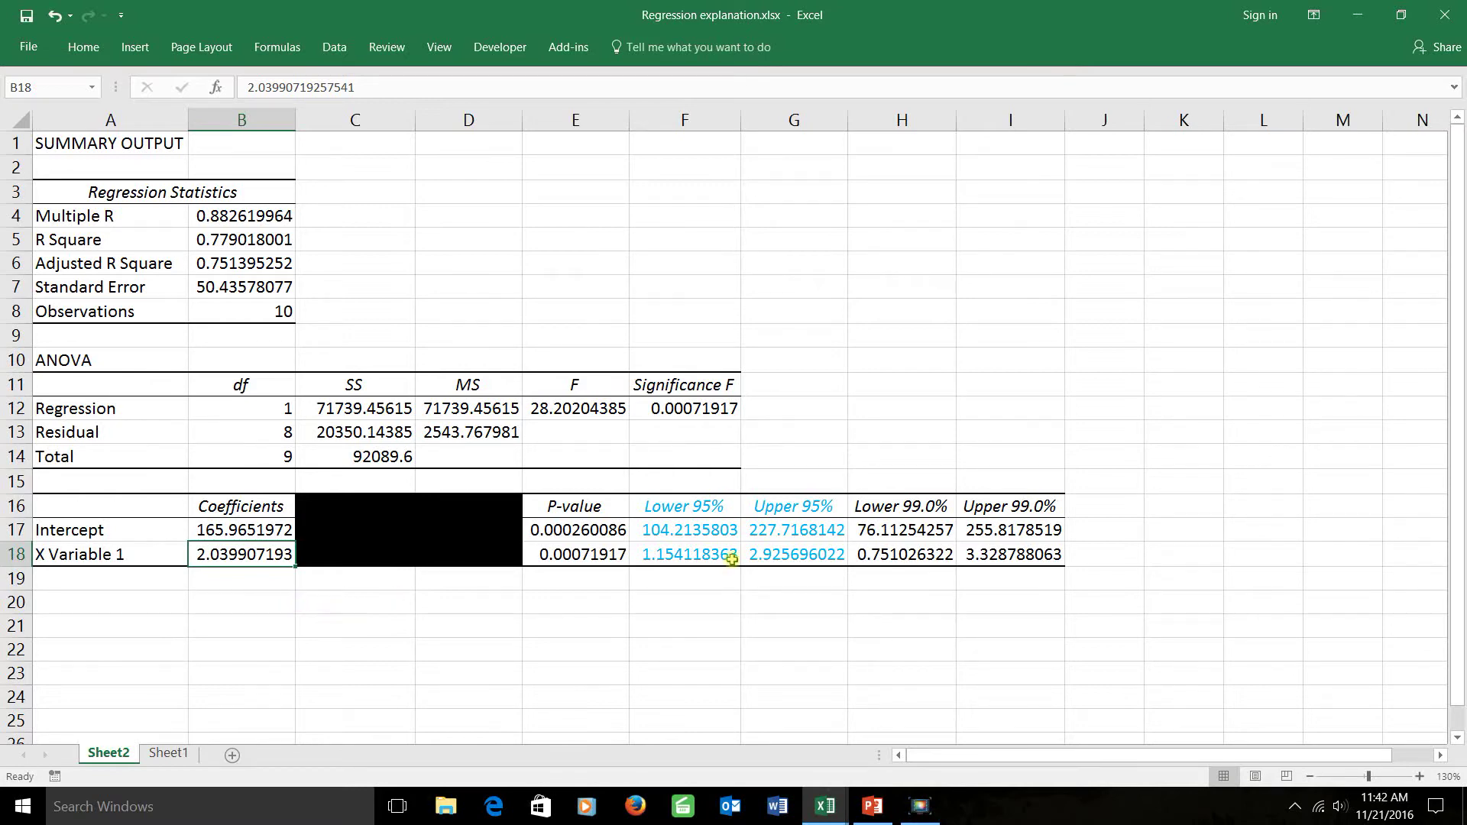
pyautogui.click(689, 555)
pyautogui.moveTo(688, 554); pyautogui.dragTo(787, 555)
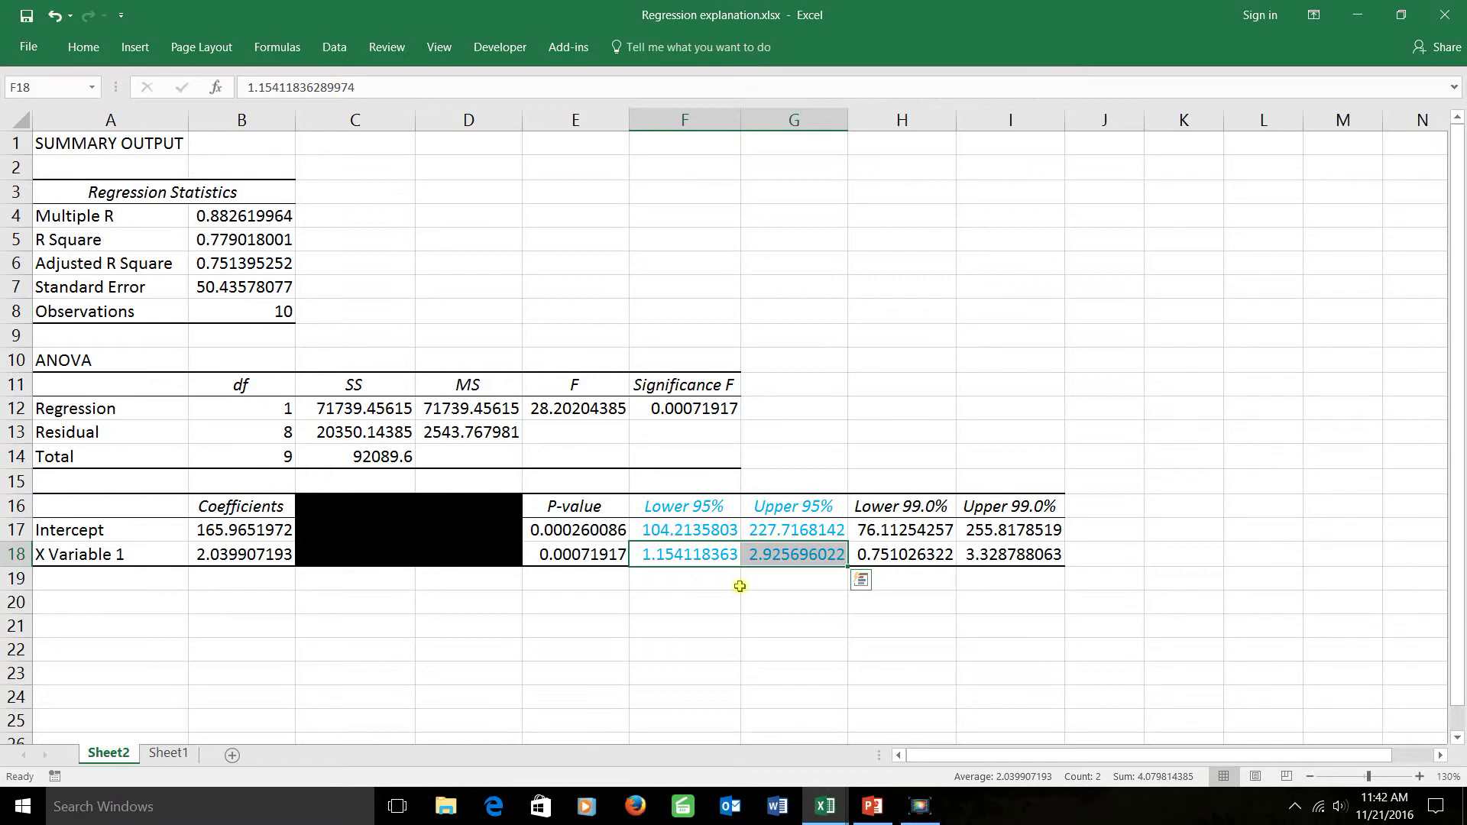
pyautogui.moveTo(701, 510); pyautogui.dragTo(787, 508)
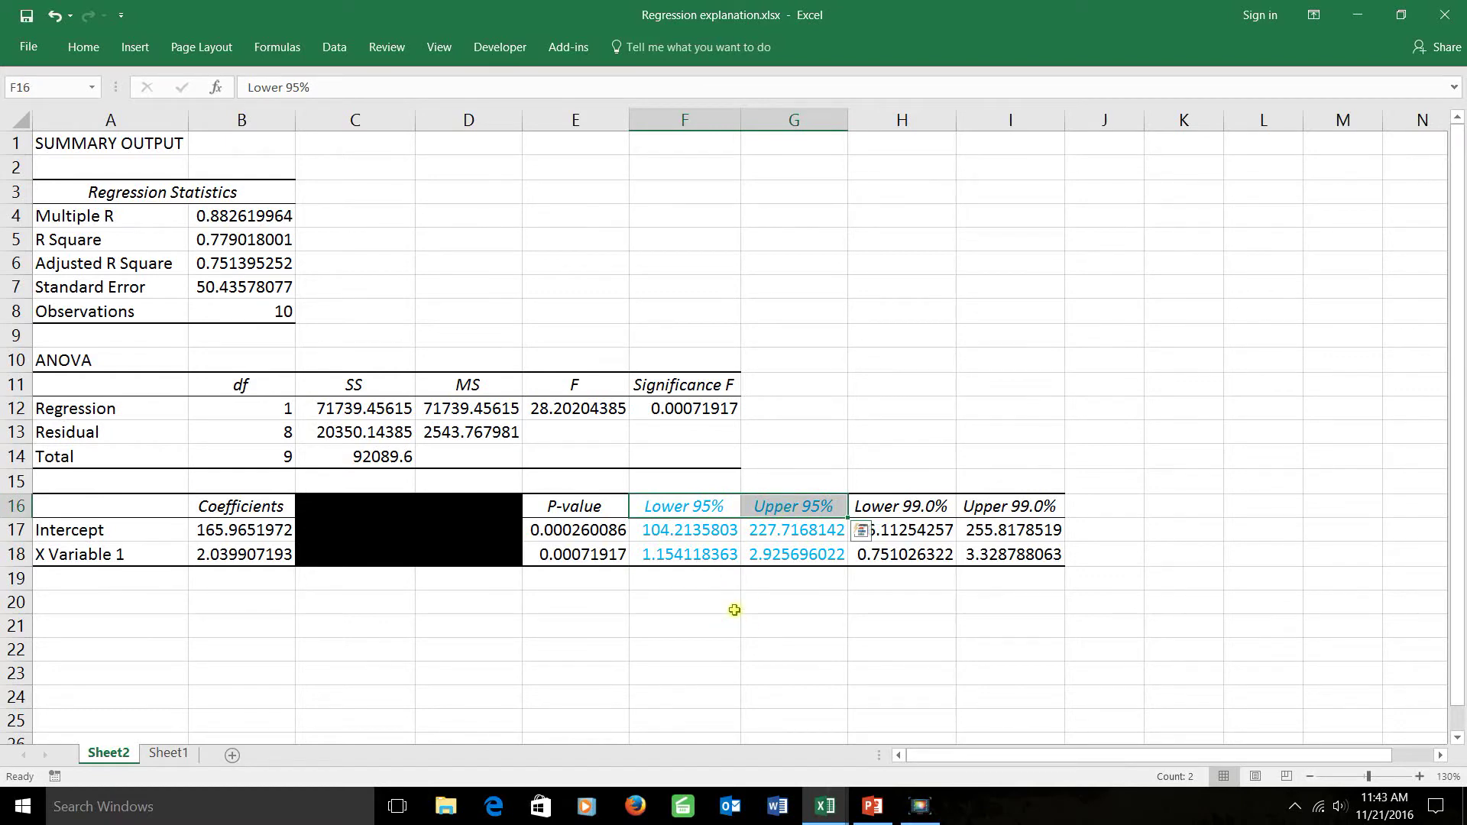
pyautogui.moveTo(696, 554); pyautogui.dragTo(739, 556)
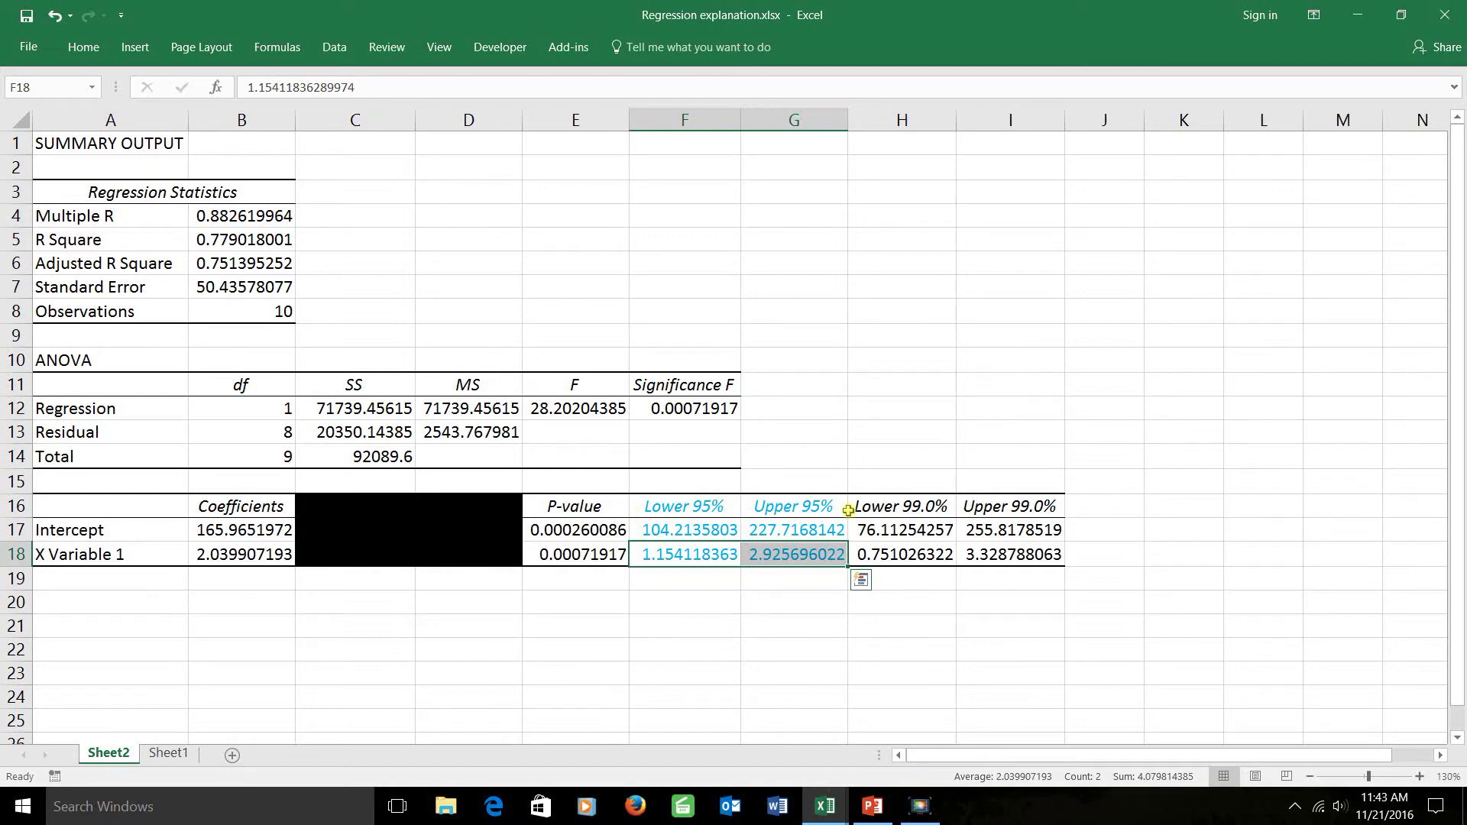
pyautogui.moveTo(890, 505); pyautogui.dragTo(962, 505)
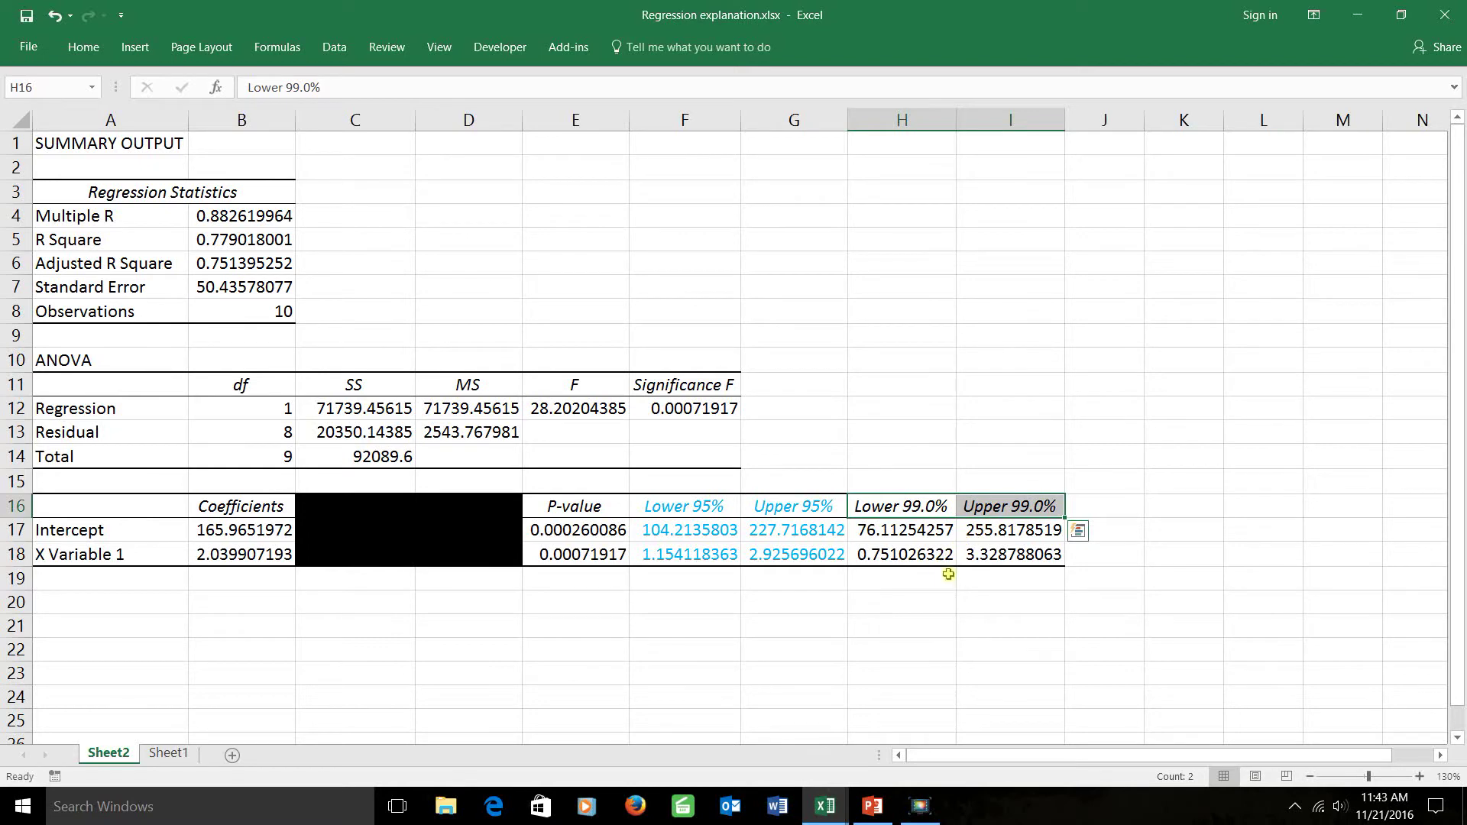
pyautogui.moveTo(899, 554); pyautogui.dragTo(981, 554)
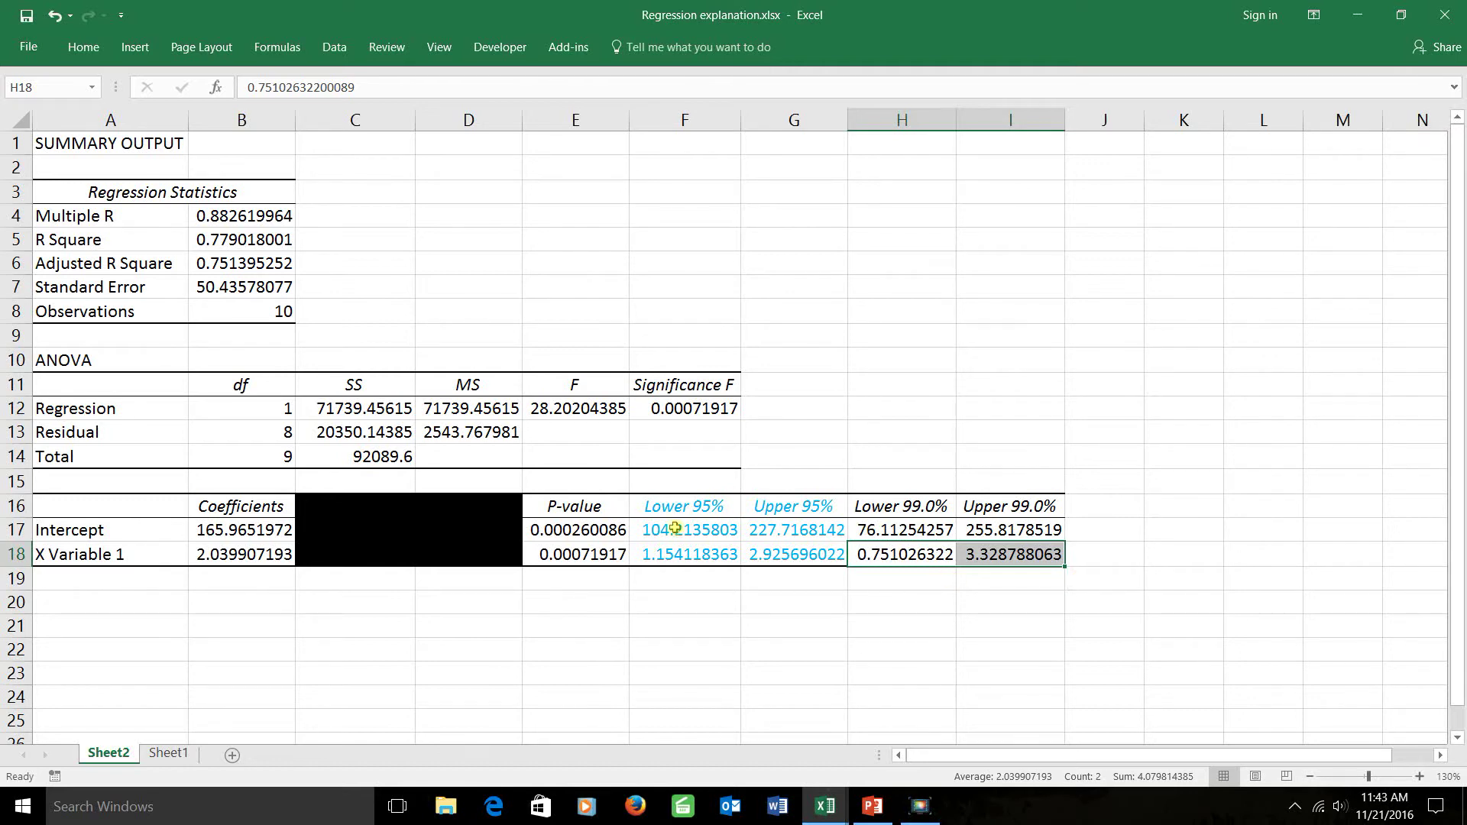
pyautogui.click(260, 529)
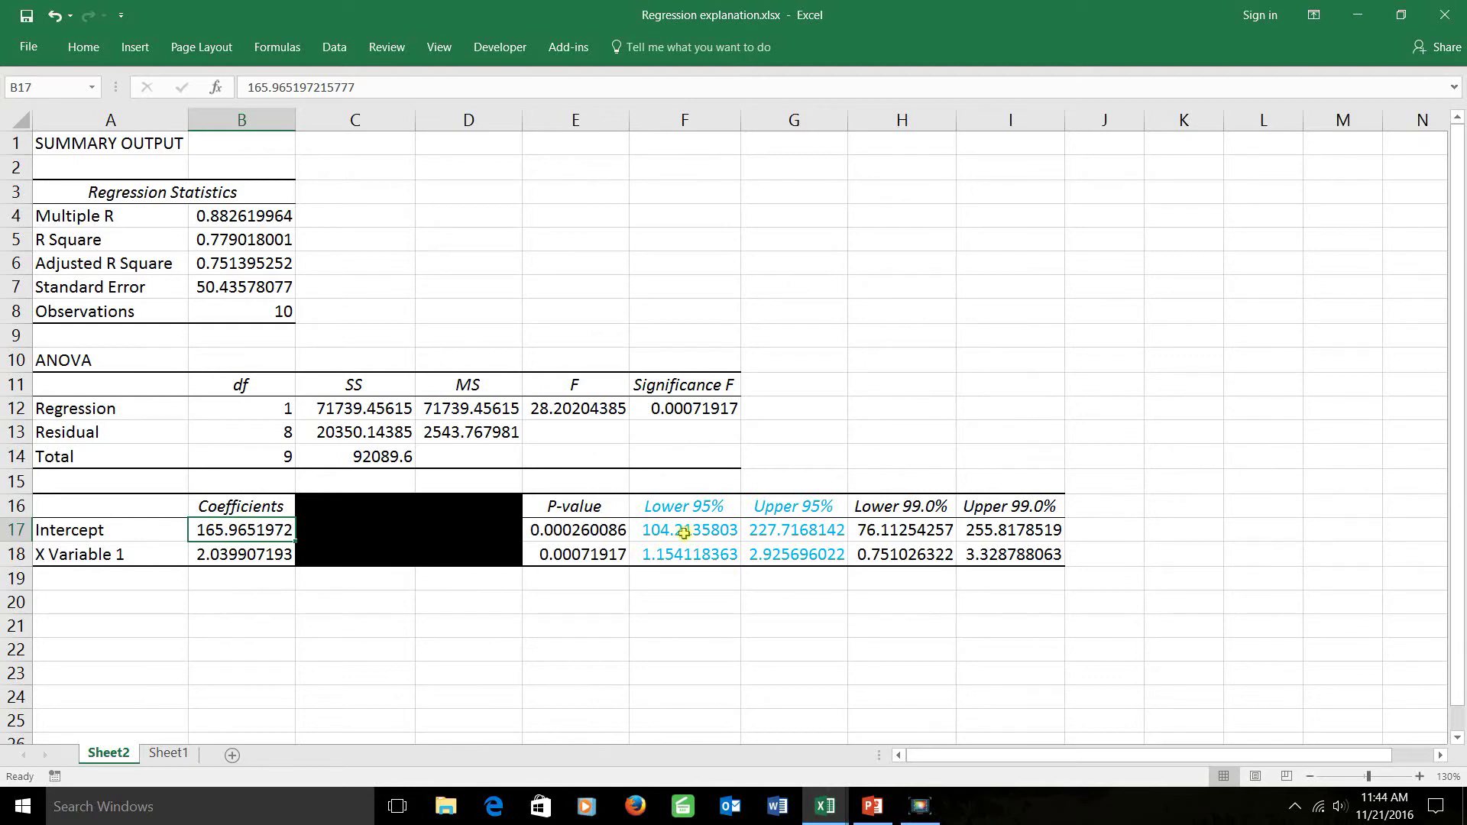
pyautogui.moveTo(684, 533); pyautogui.dragTo(795, 530)
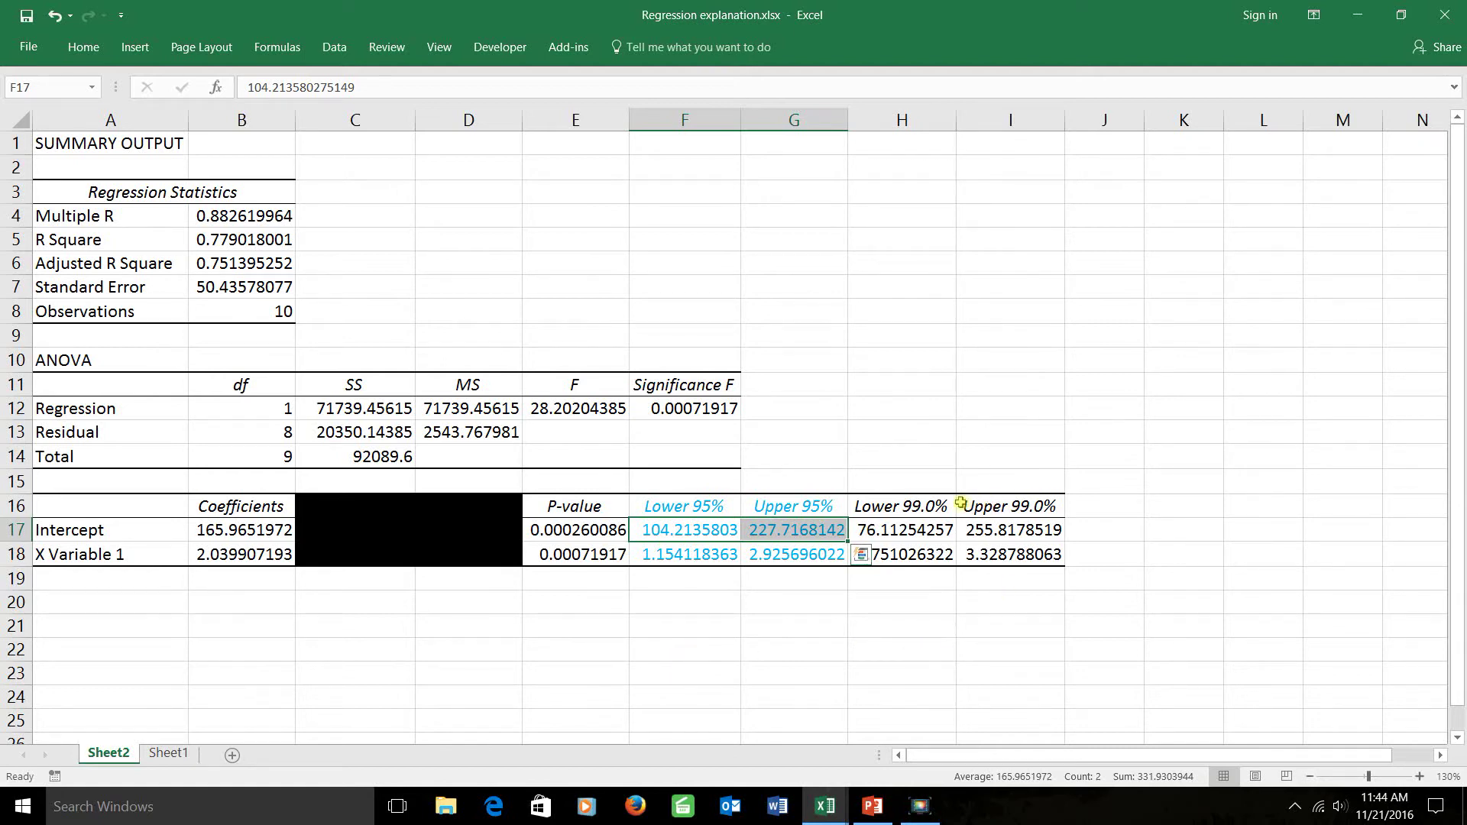
pyautogui.click(902, 530)
pyautogui.moveTo(901, 531); pyautogui.dragTo(993, 530)
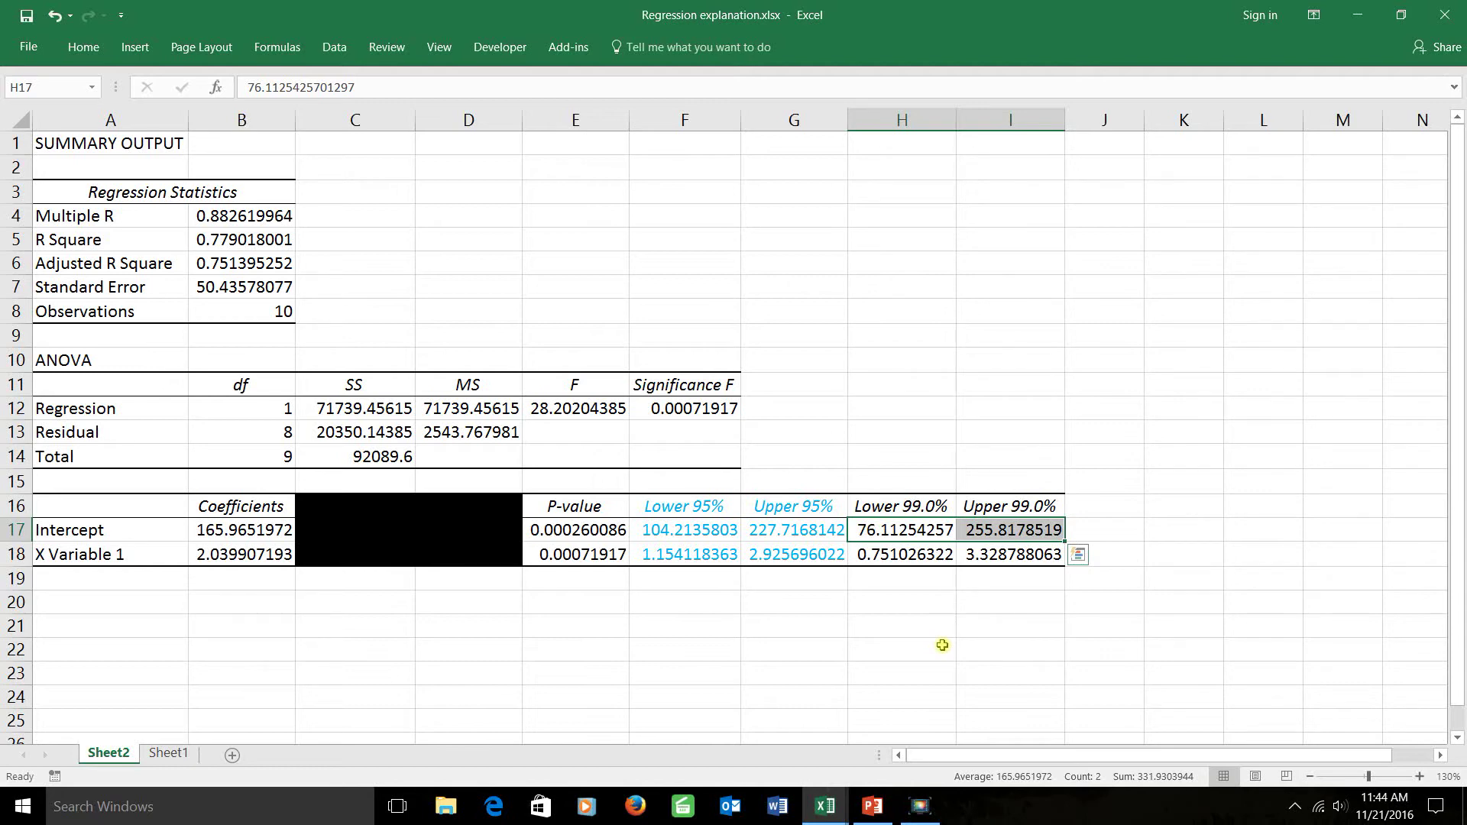
pyautogui.moveTo(567, 530); pyautogui.dragTo(566, 551)
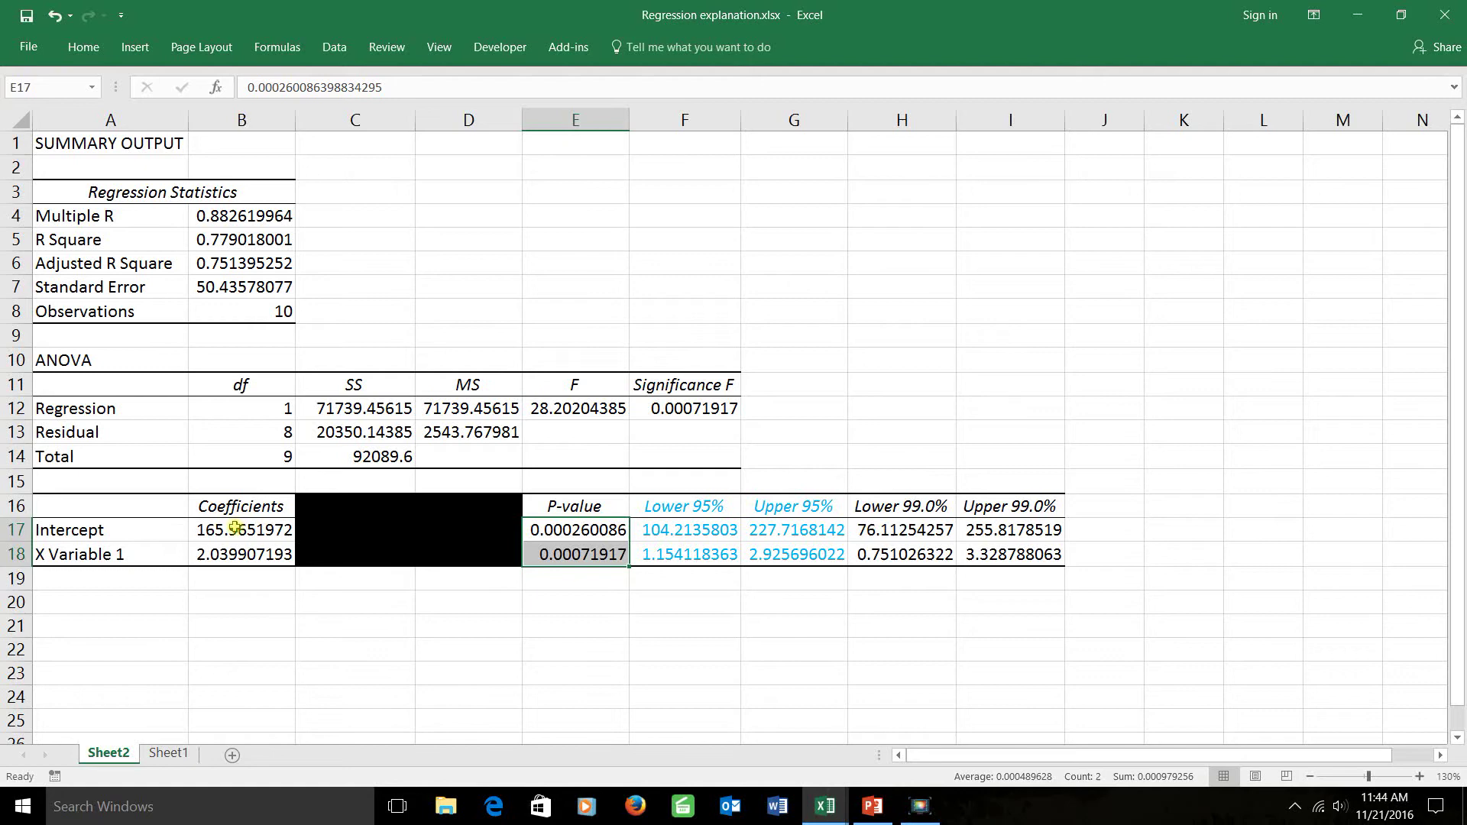
pyautogui.moveTo(237, 529); pyautogui.dragTo(238, 554)
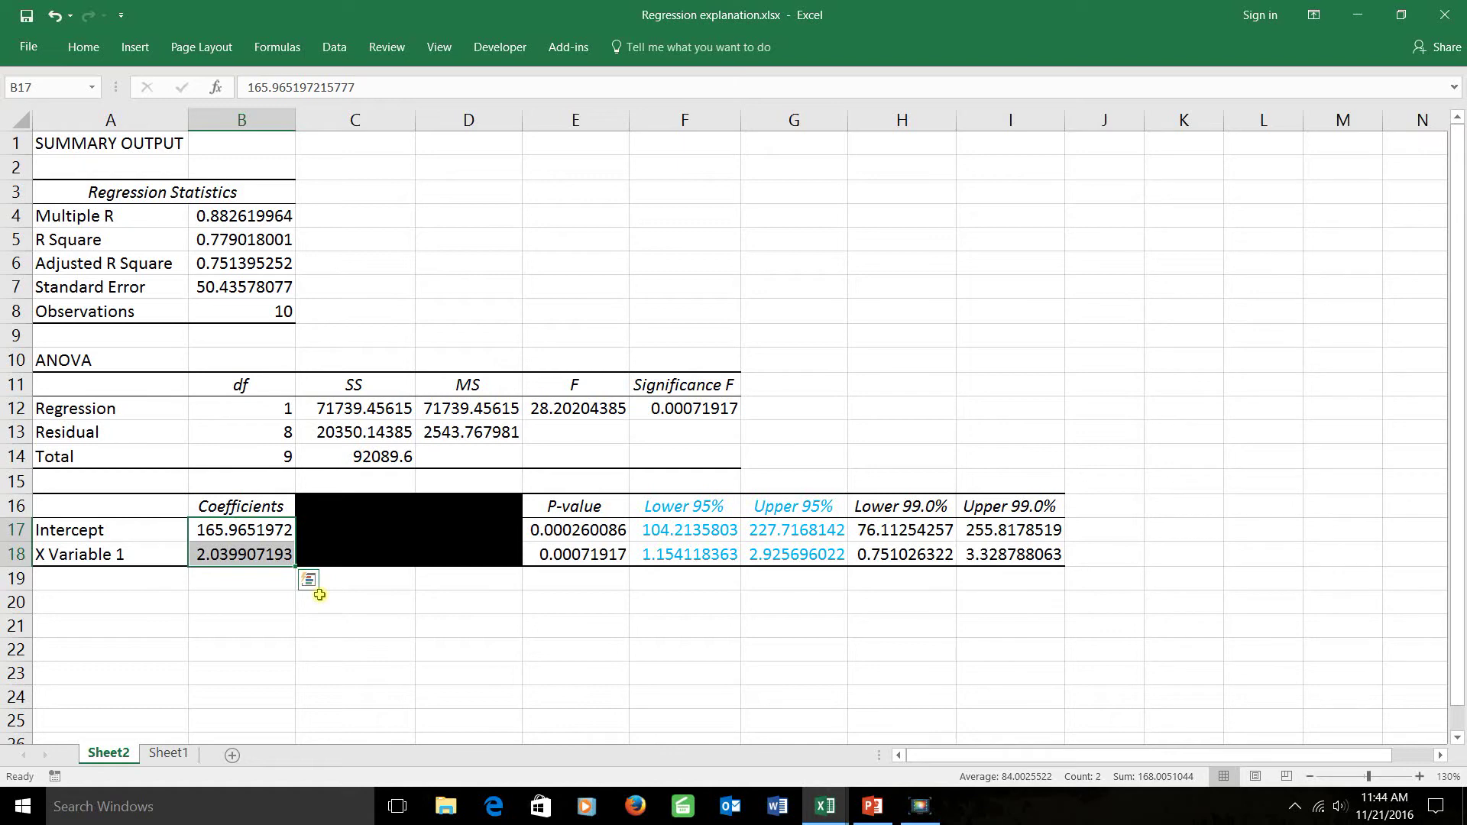
pyautogui.click(166, 754)
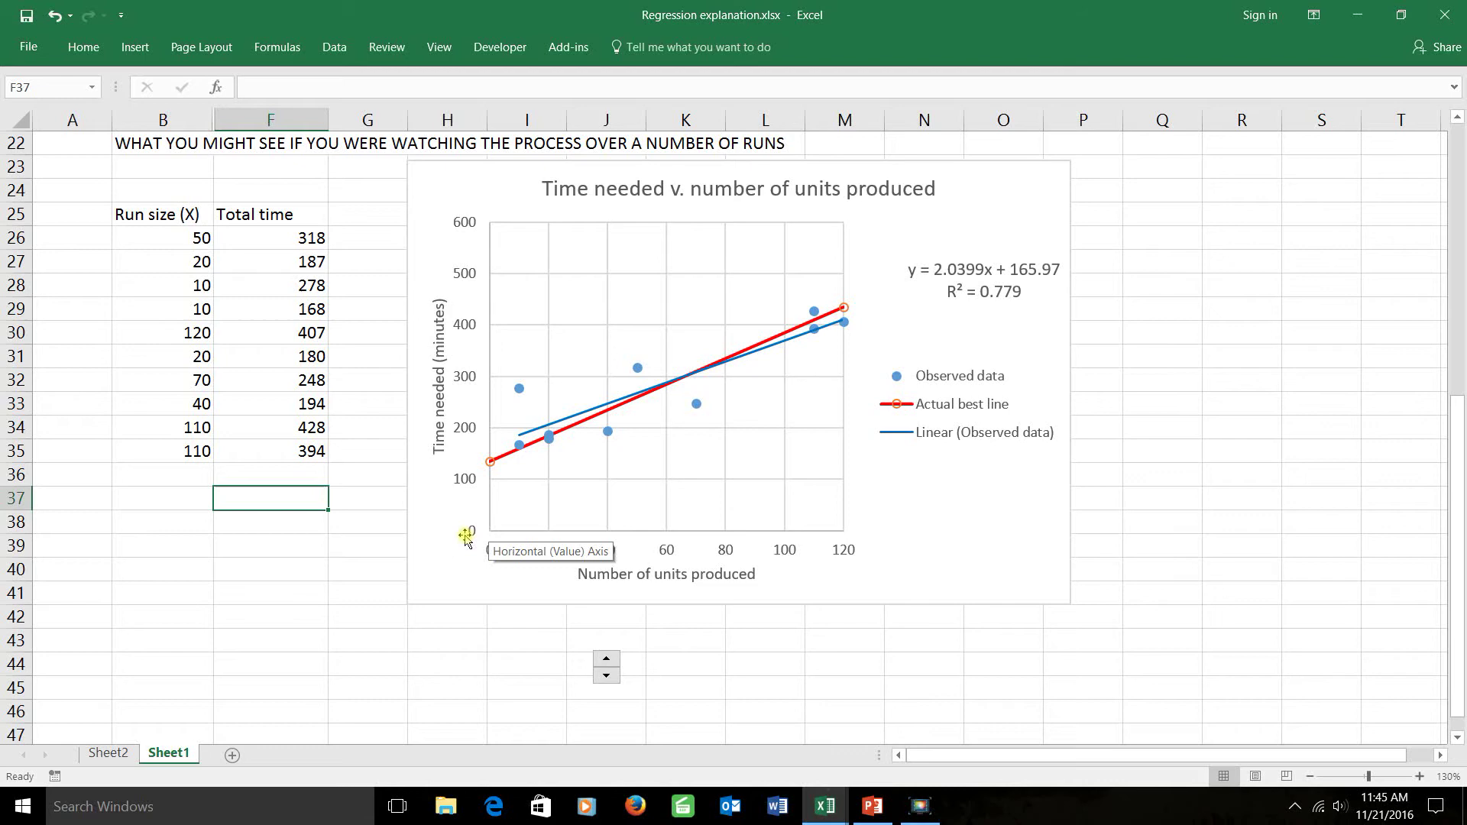
pyautogui.click(107, 753)
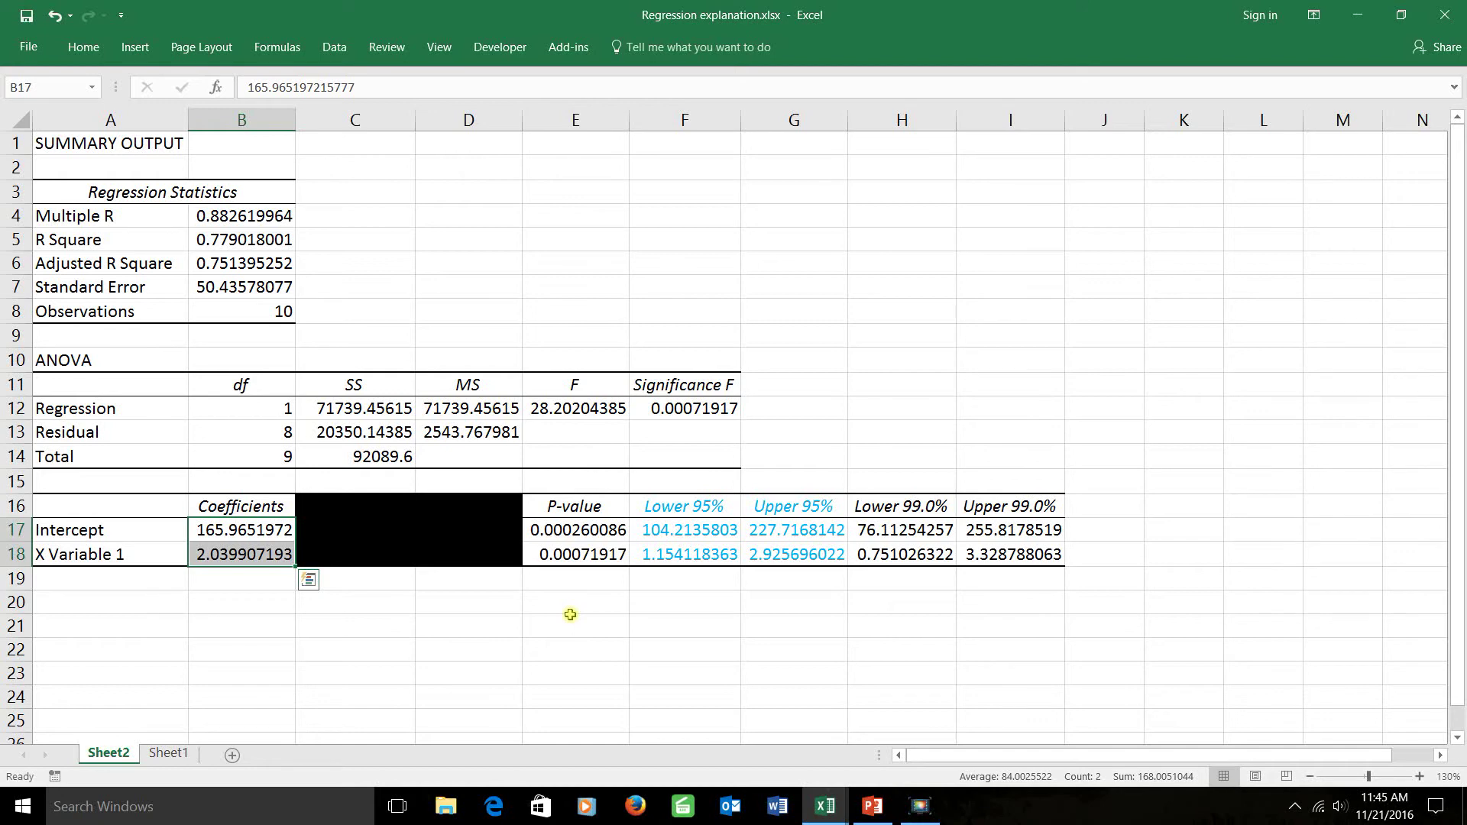
pyautogui.click(585, 555)
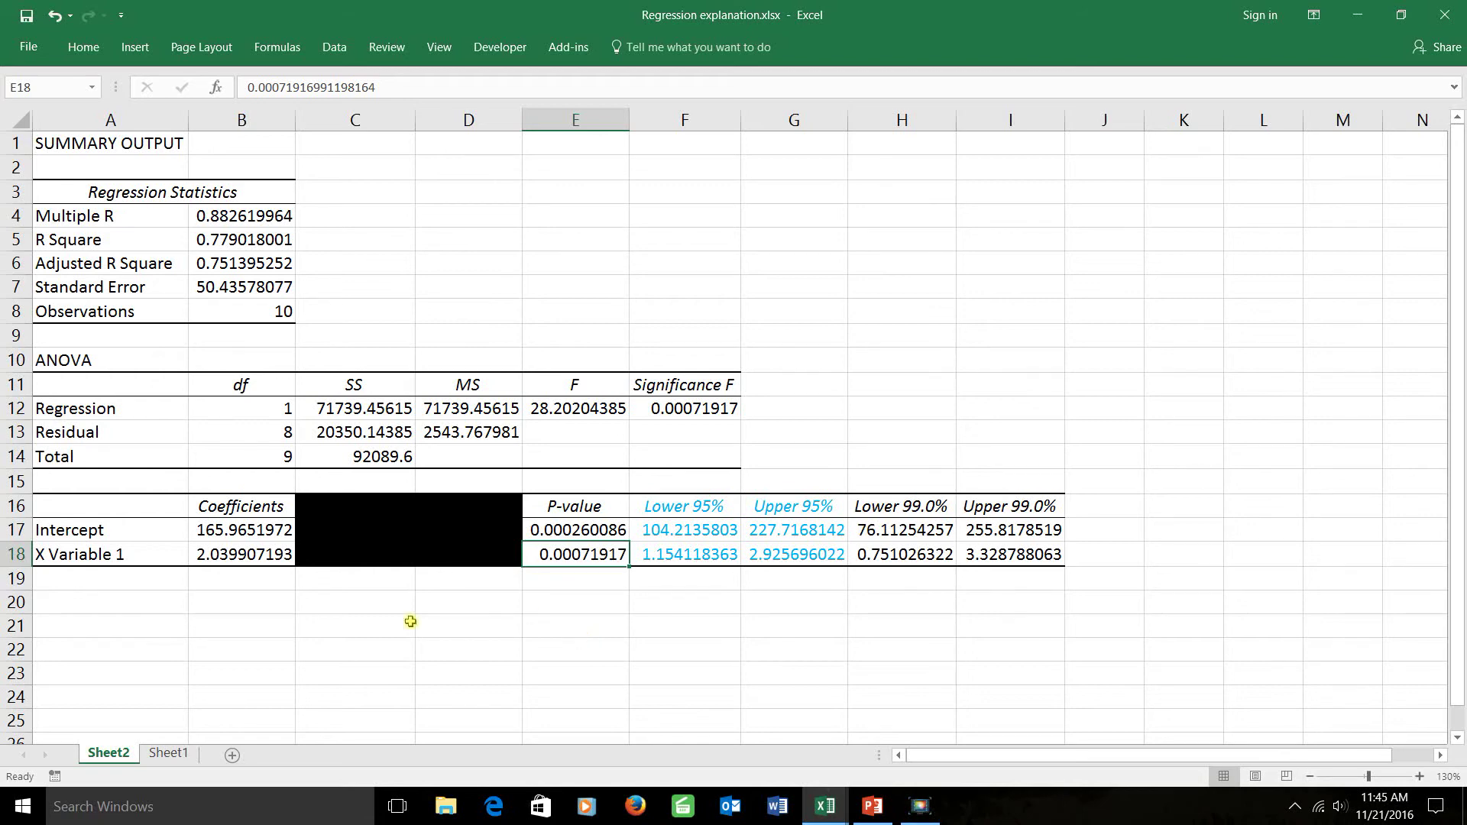
pyautogui.click(174, 754)
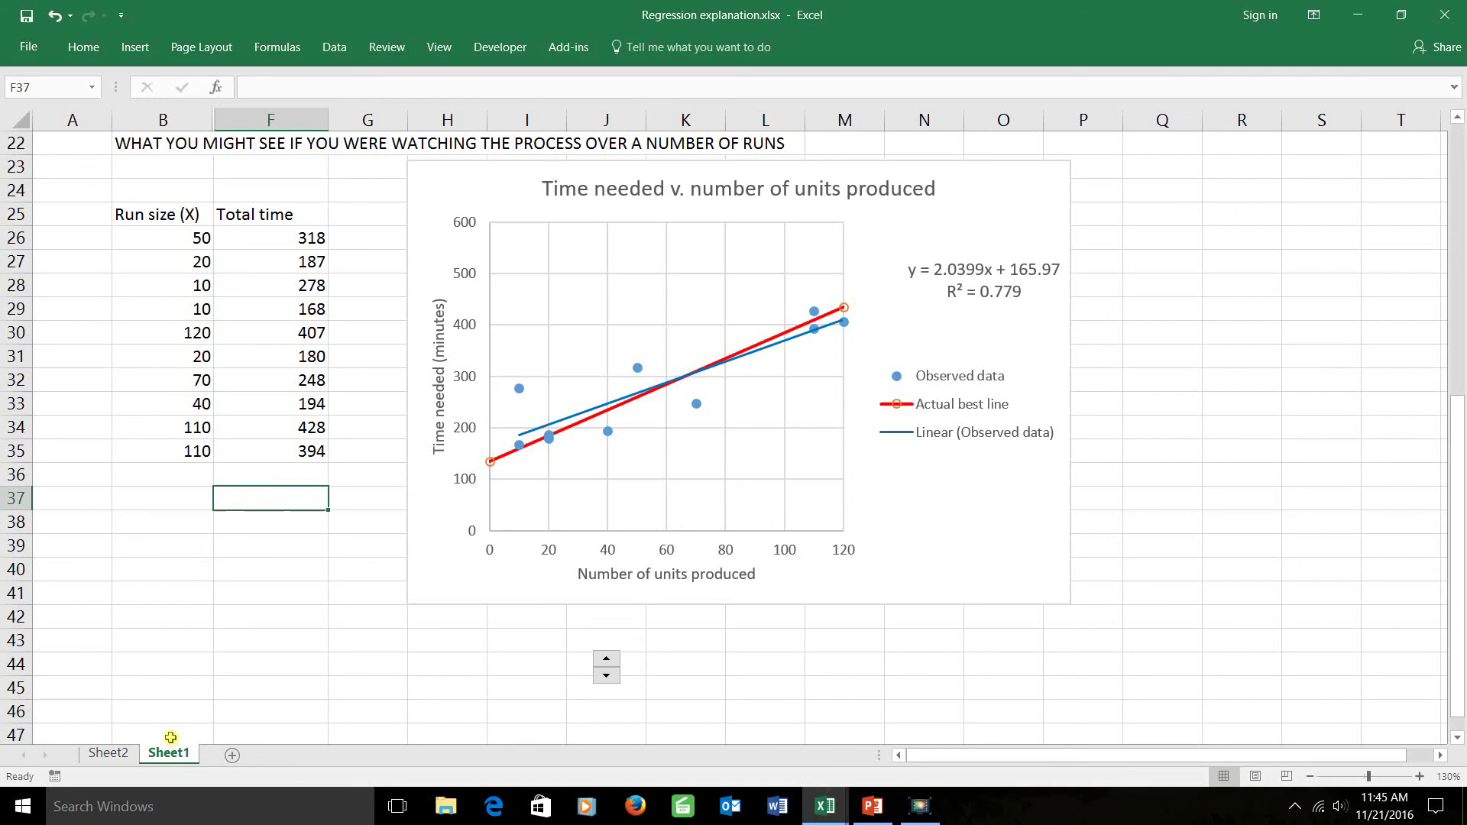
pyautogui.click(111, 754)
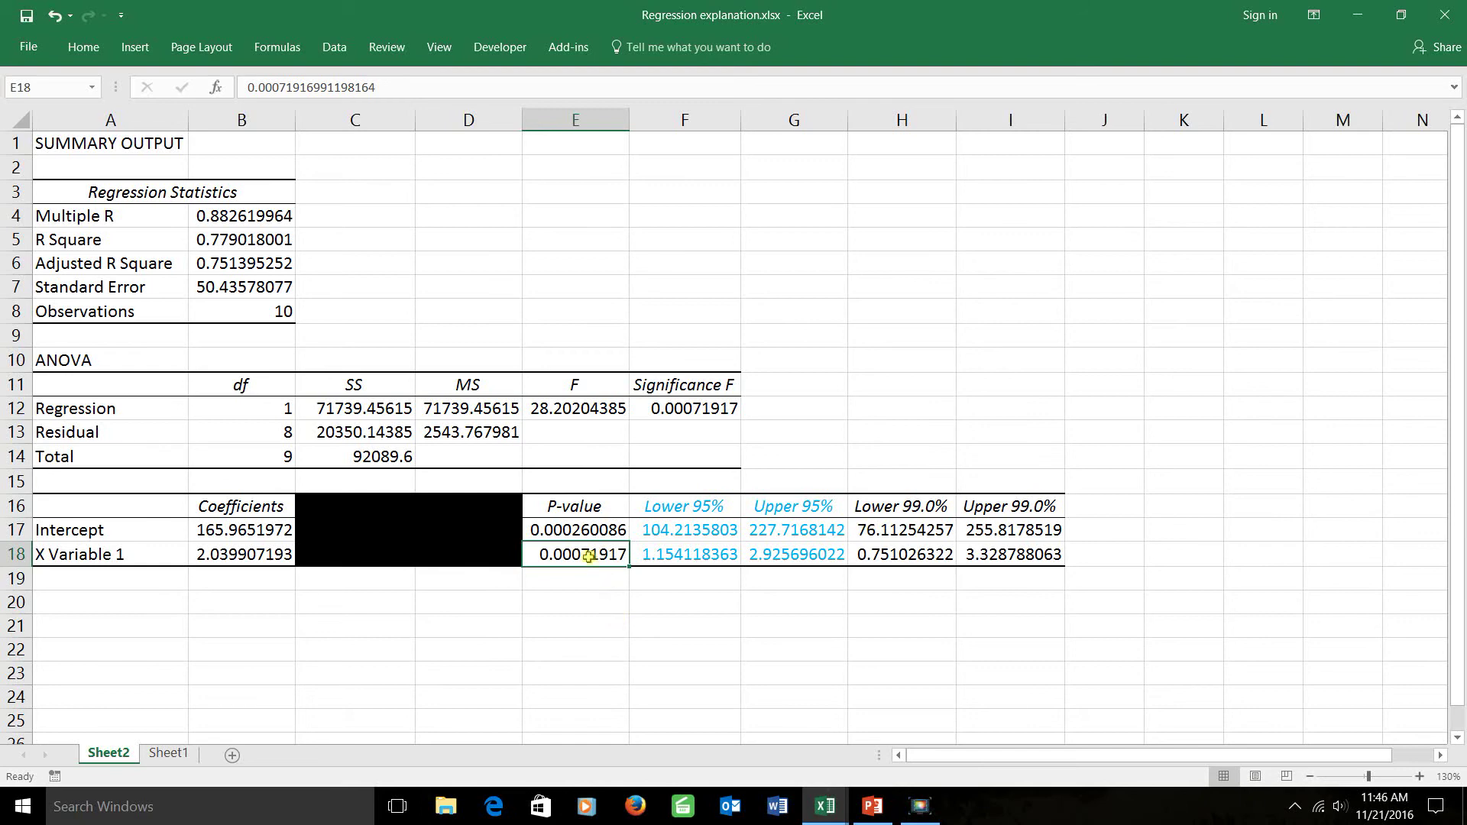
pyautogui.click(580, 529)
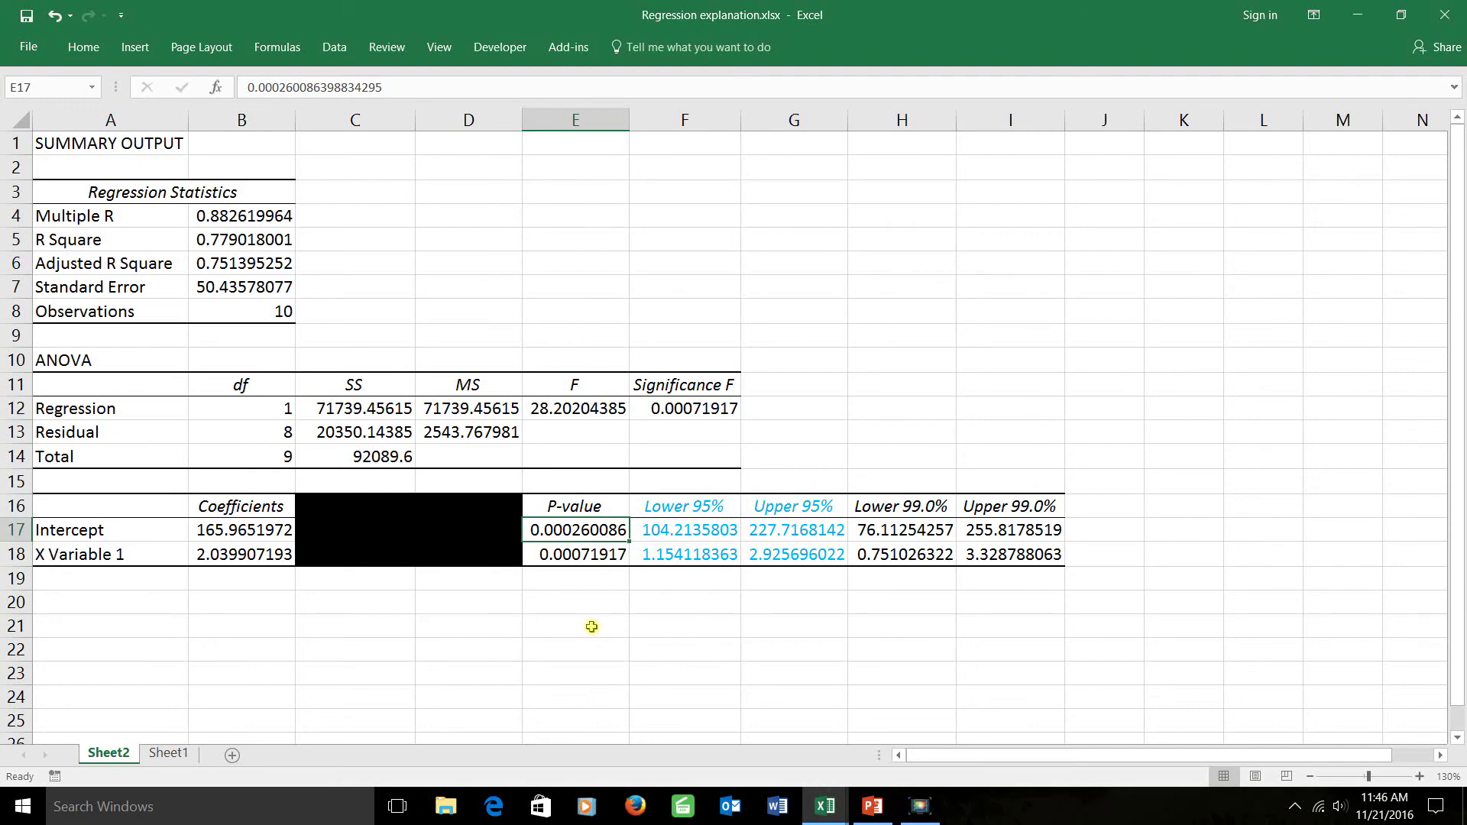
pyautogui.click(261, 529)
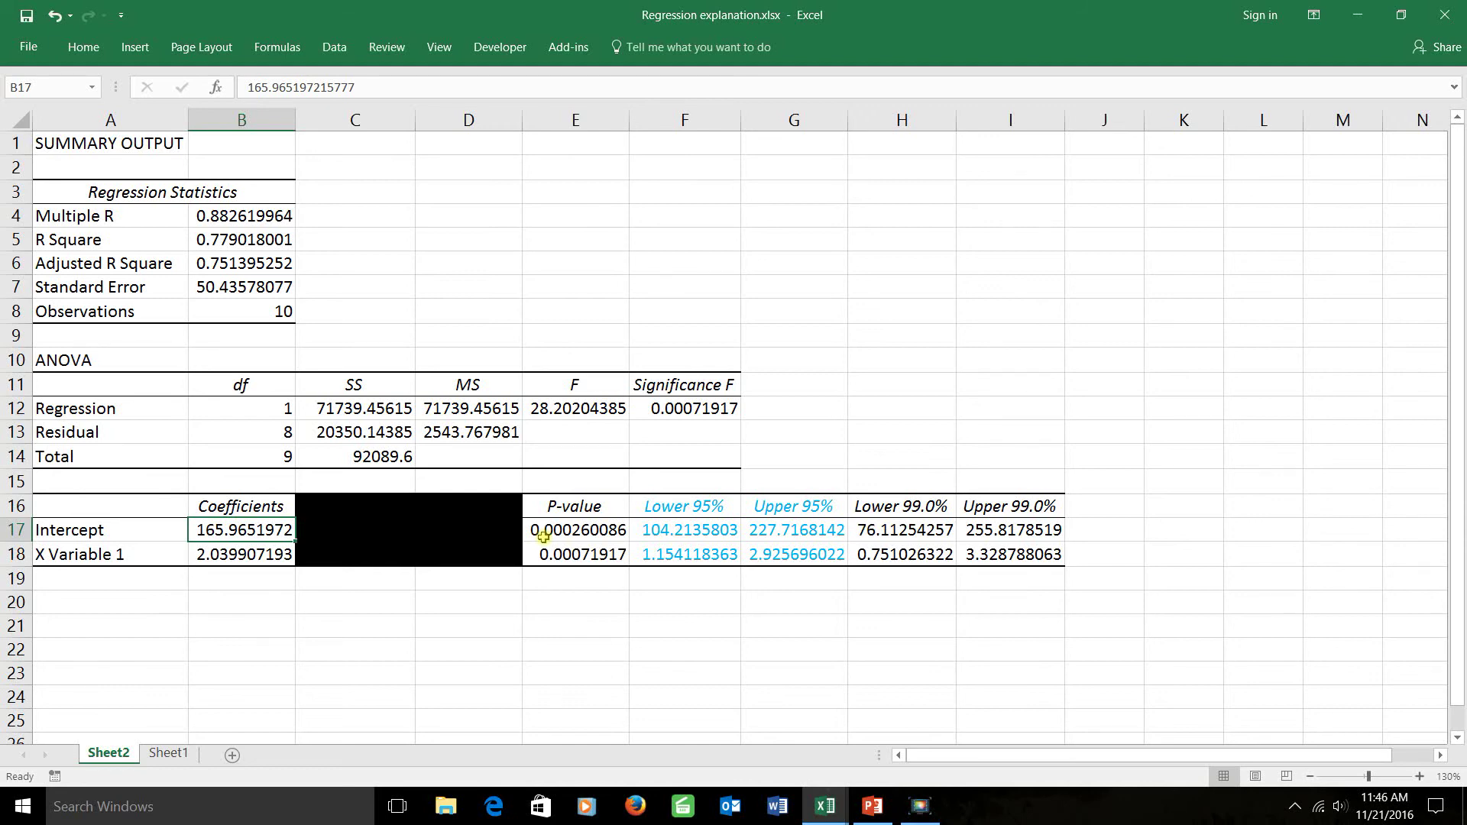
pyautogui.click(170, 754)
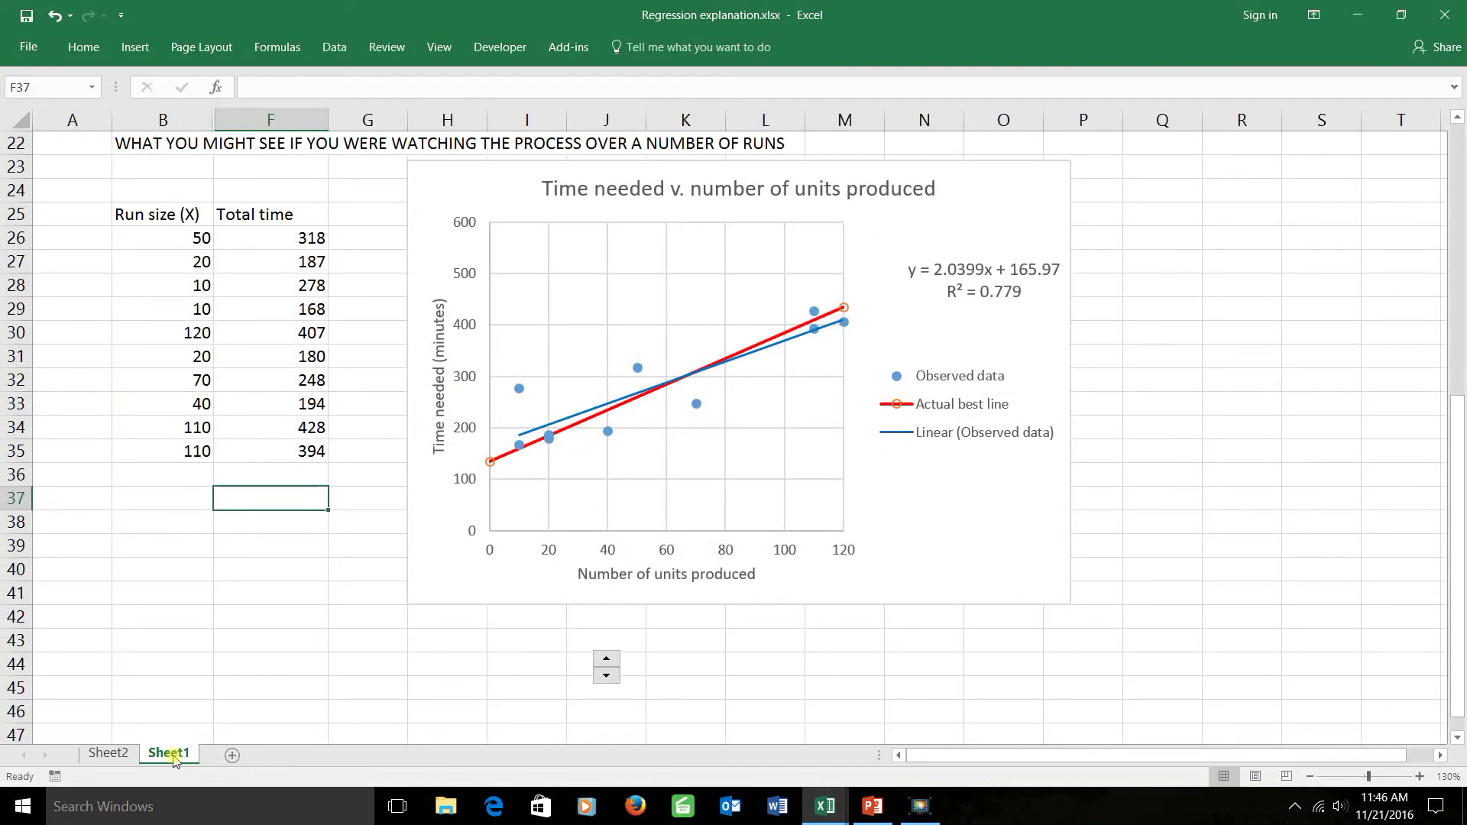
pyautogui.click(119, 752)
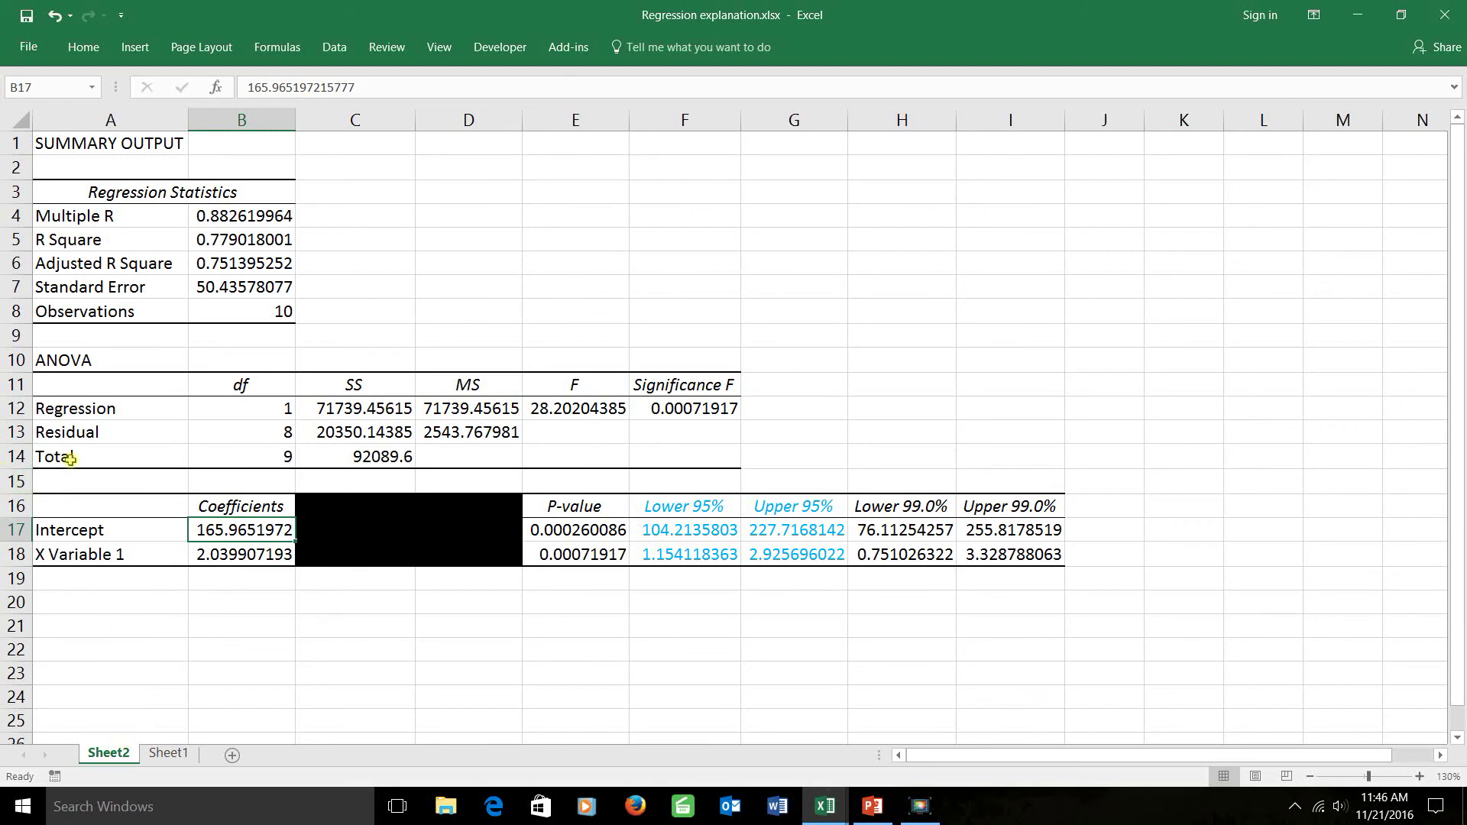
pyautogui.moveTo(76, 357); pyautogui.dragTo(692, 455)
pyautogui.click(686, 413)
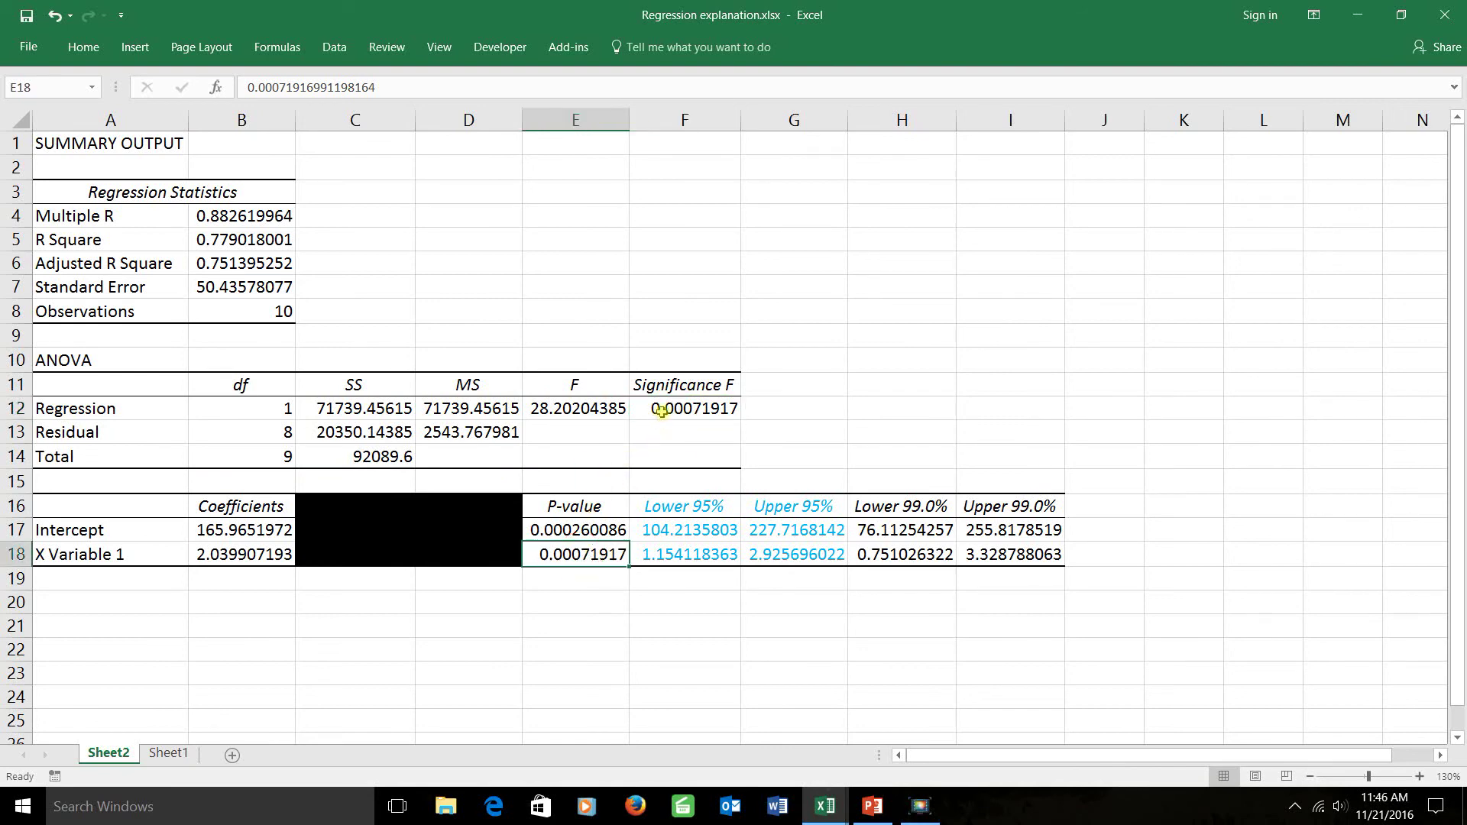
pyautogui.click(597, 550)
pyautogui.click(664, 412)
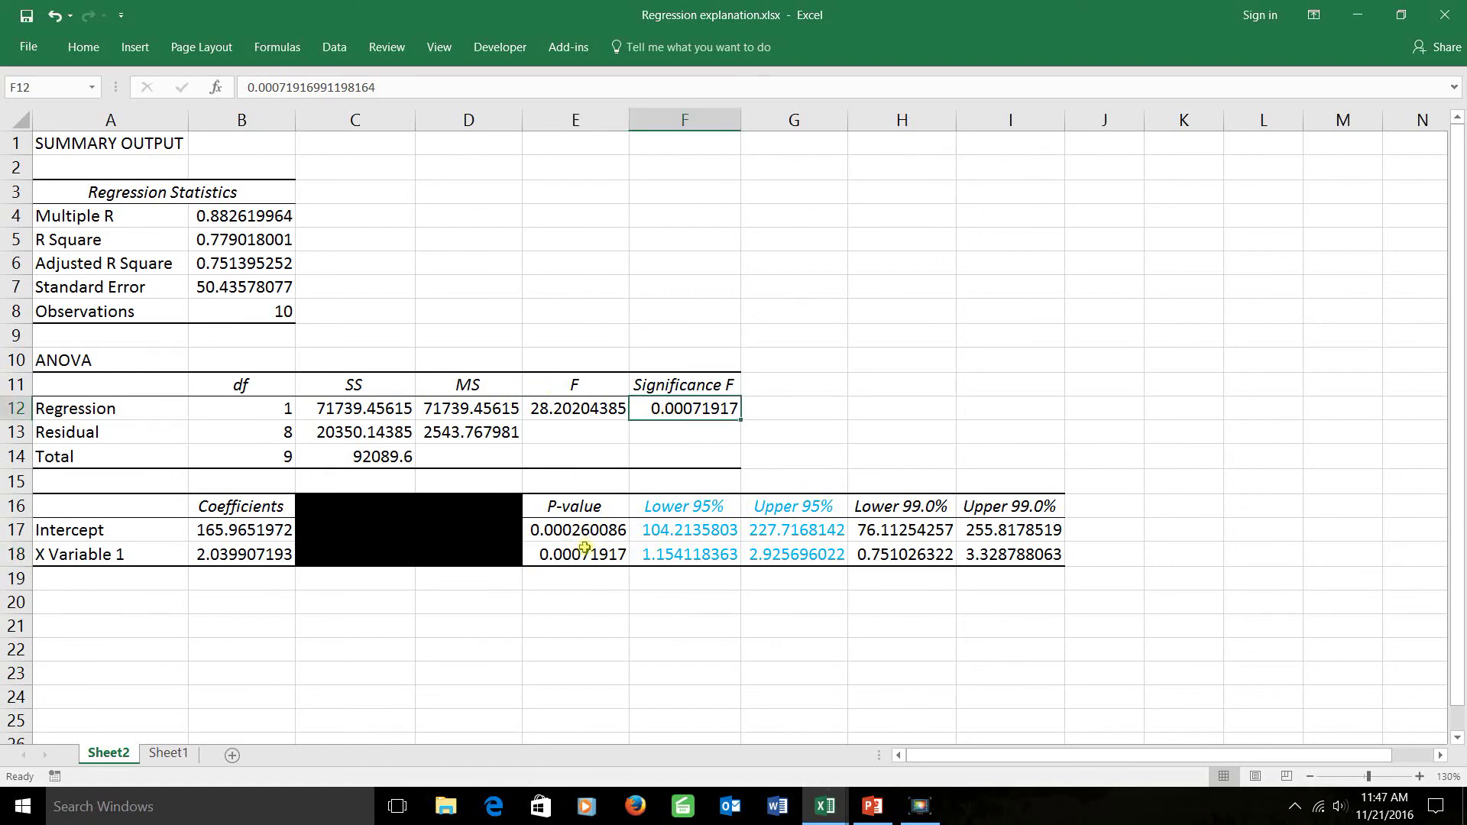
pyautogui.click(582, 556)
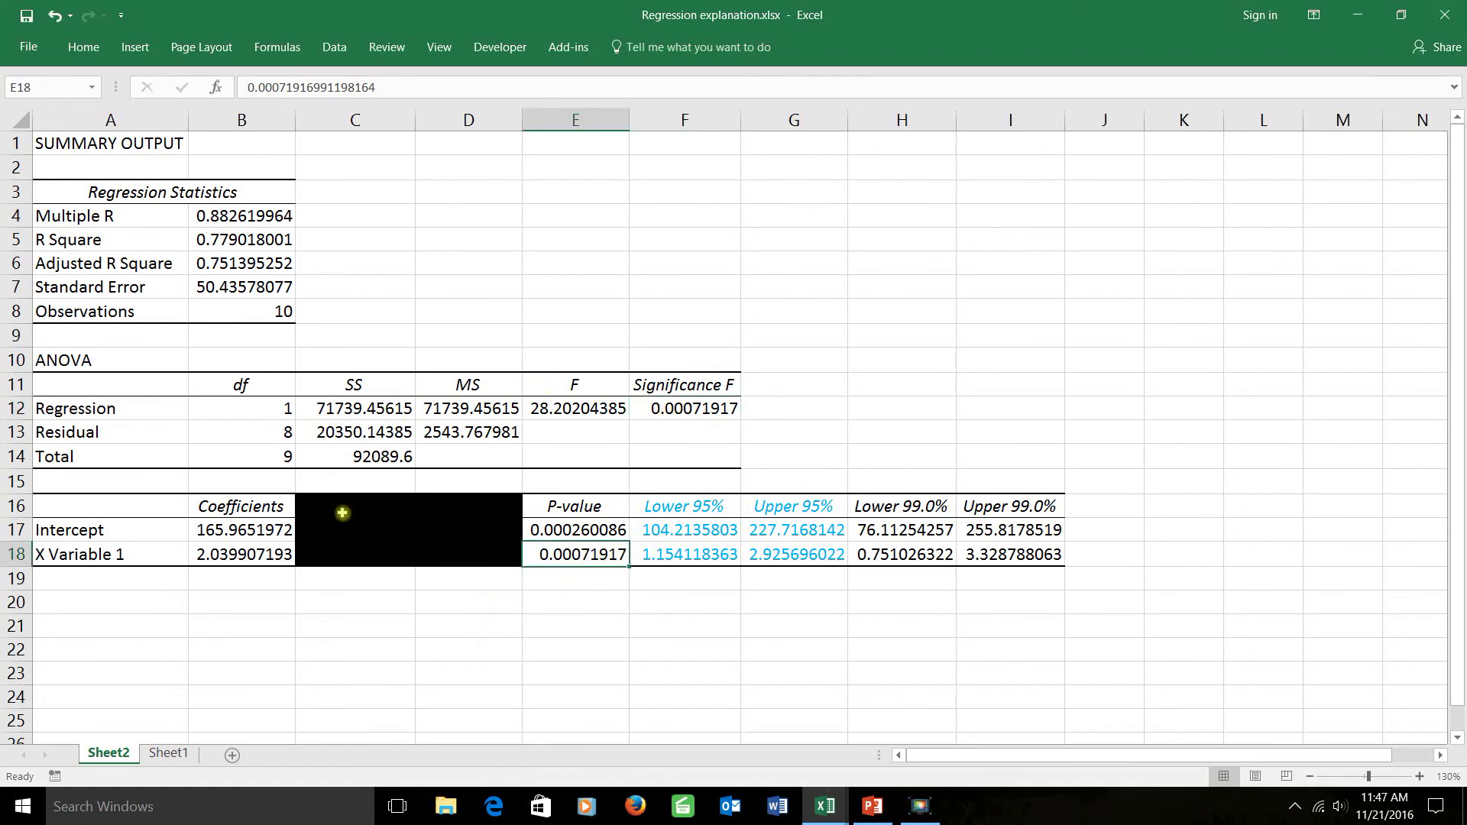
pyautogui.moveTo(46, 360); pyautogui.dragTo(723, 462)
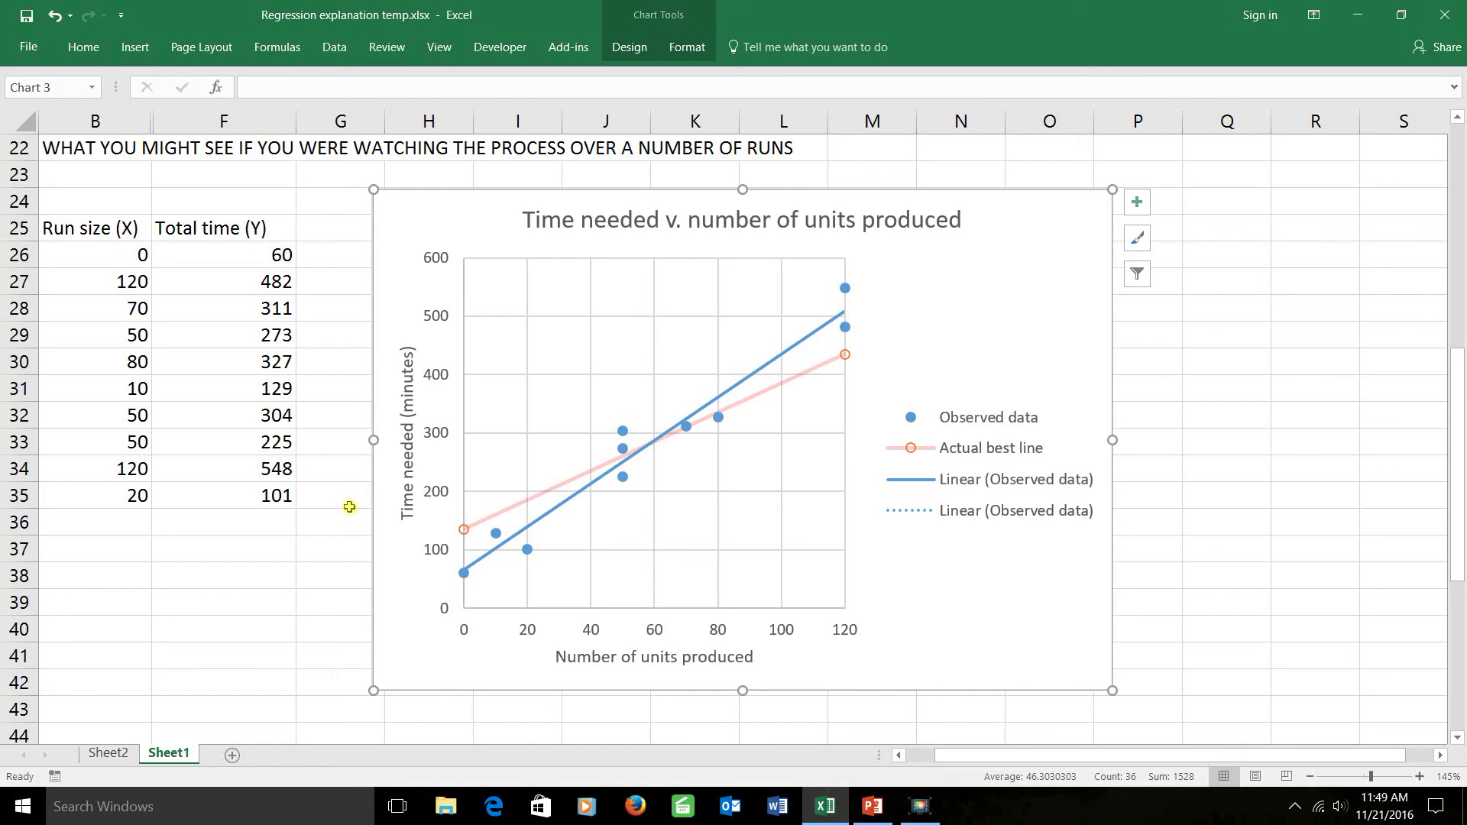
# On Sheet2, review the coefficients and X Variable 1's 95% (3.04–4.34) and 99% (2.75–4.63) intervals.
pyautogui.click(108, 752)
pyautogui.click(664, 581)
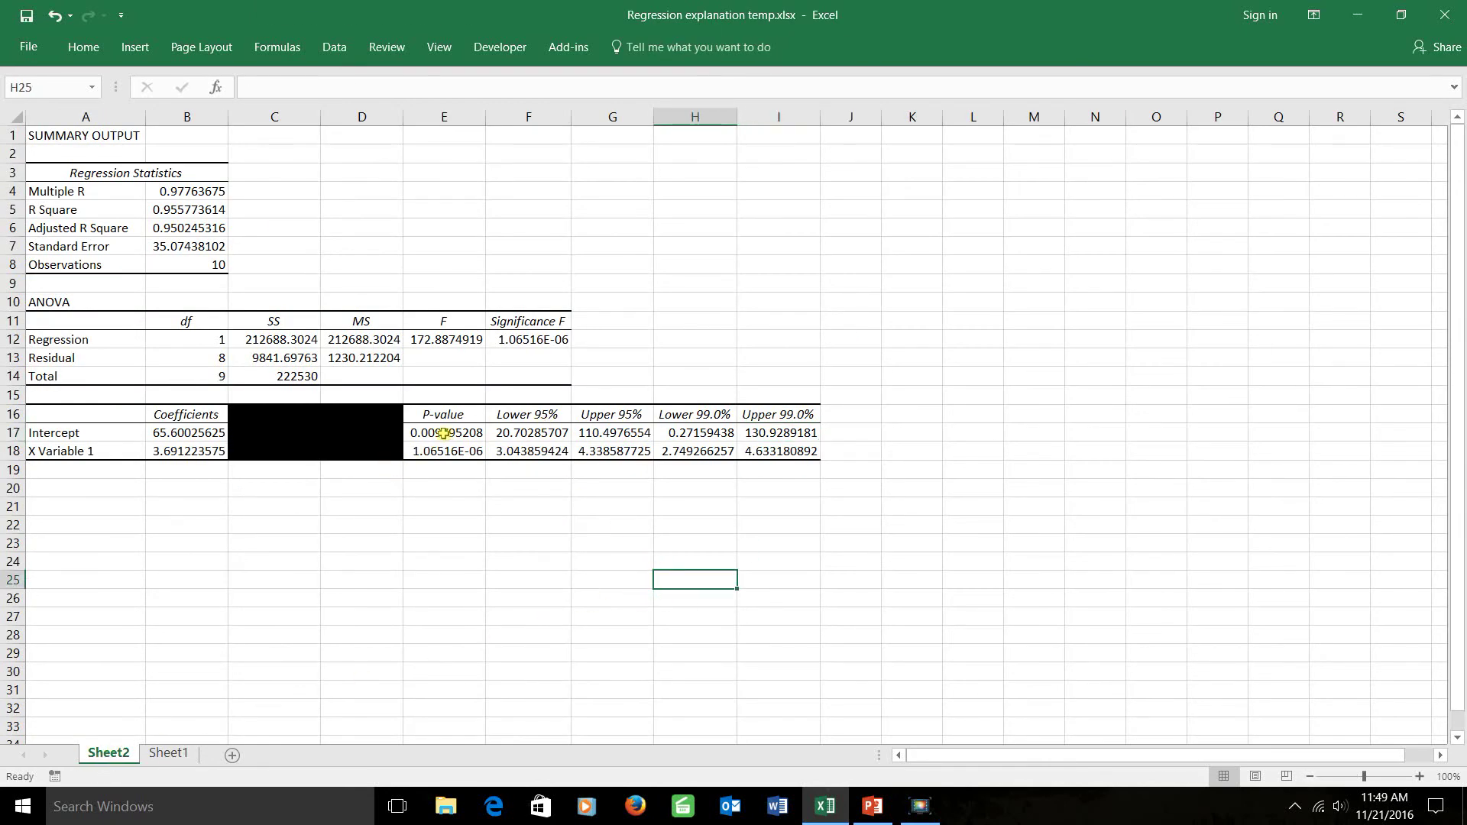
pyautogui.click(197, 433)
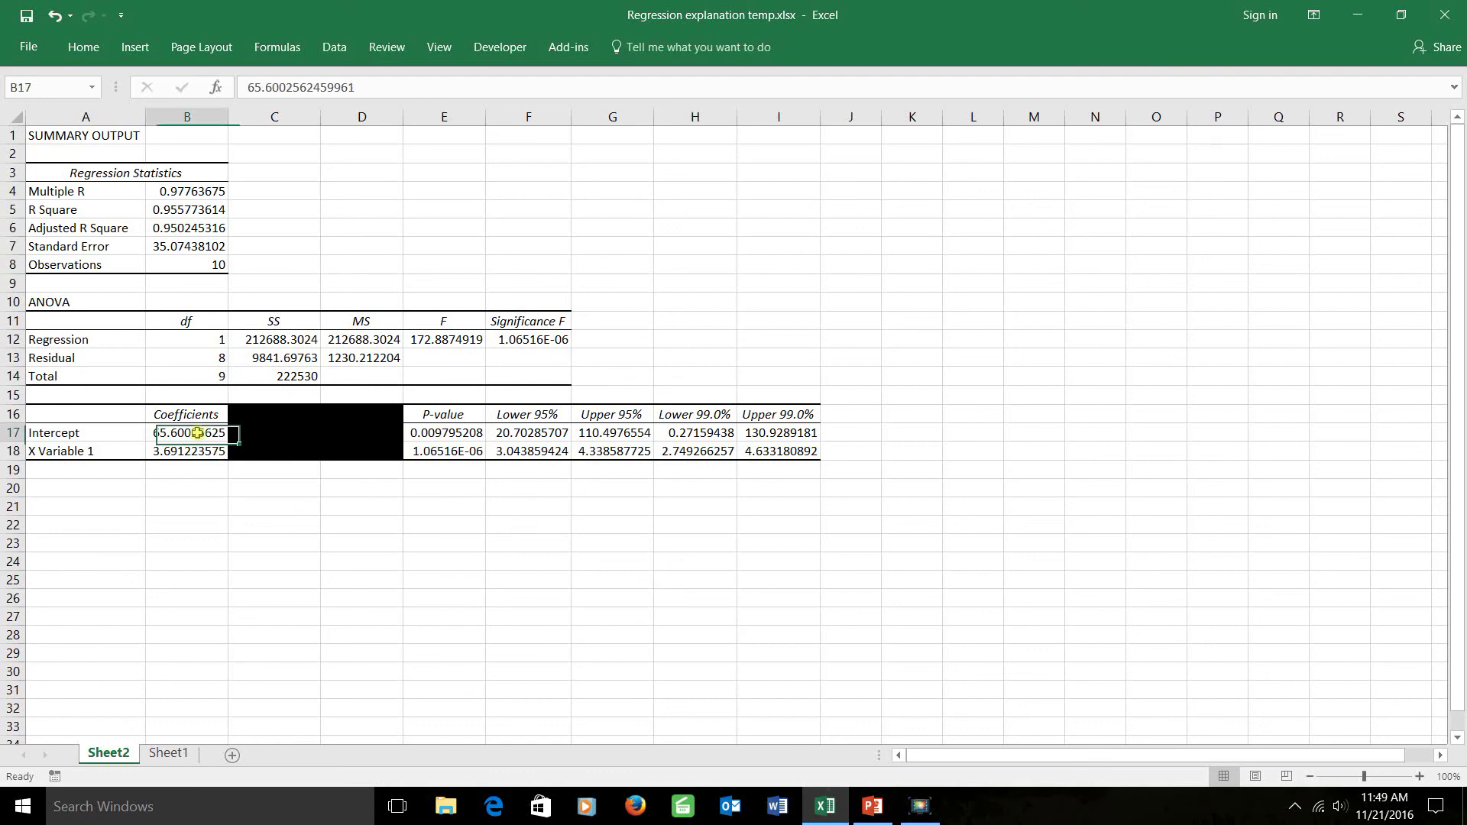
pyautogui.click(196, 451)
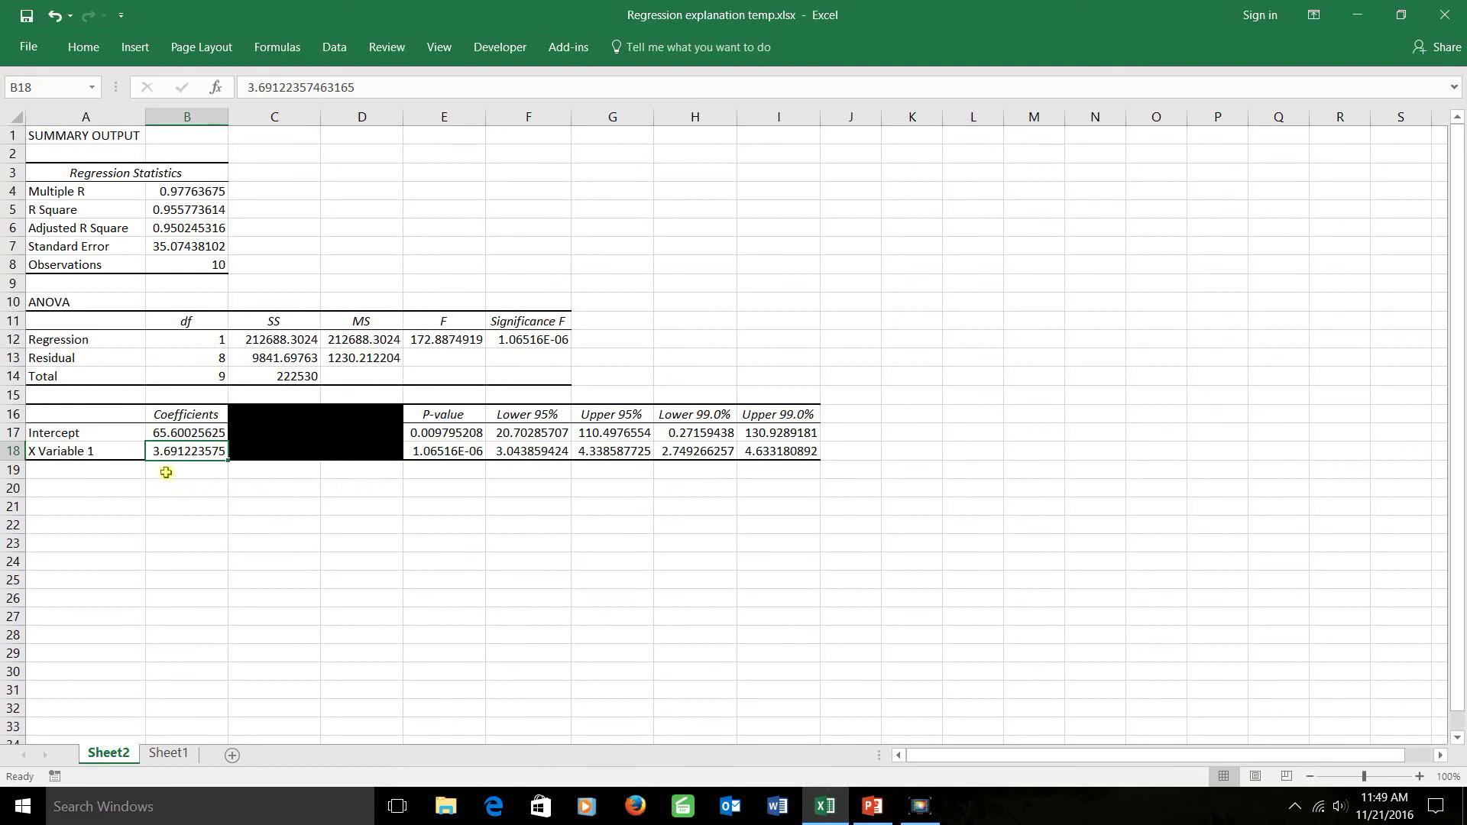
pyautogui.click(527, 452)
pyautogui.moveTo(527, 452); pyautogui.dragTo(592, 450)
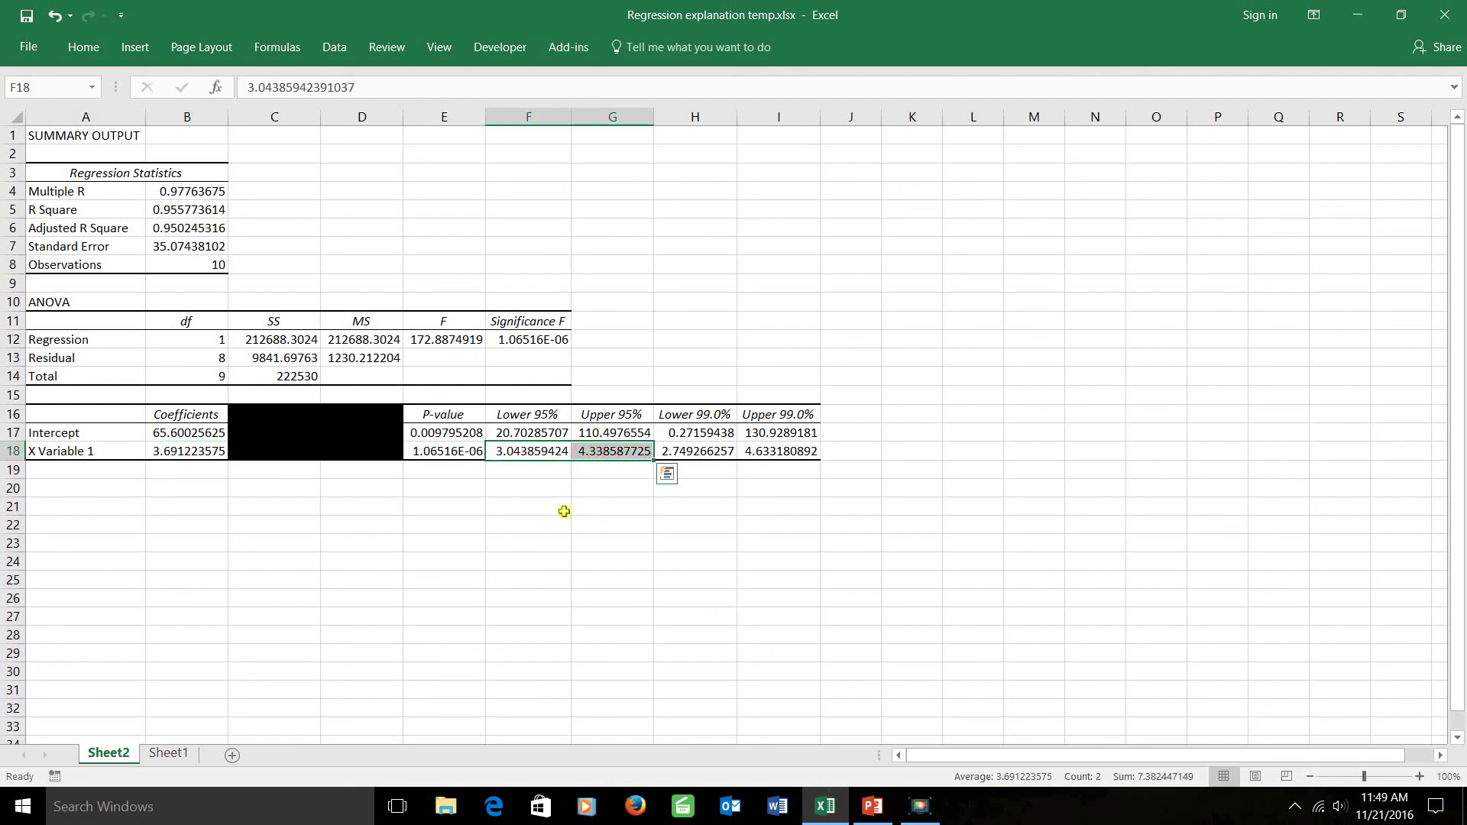
pyautogui.moveTo(695, 451); pyautogui.dragTo(779, 451)
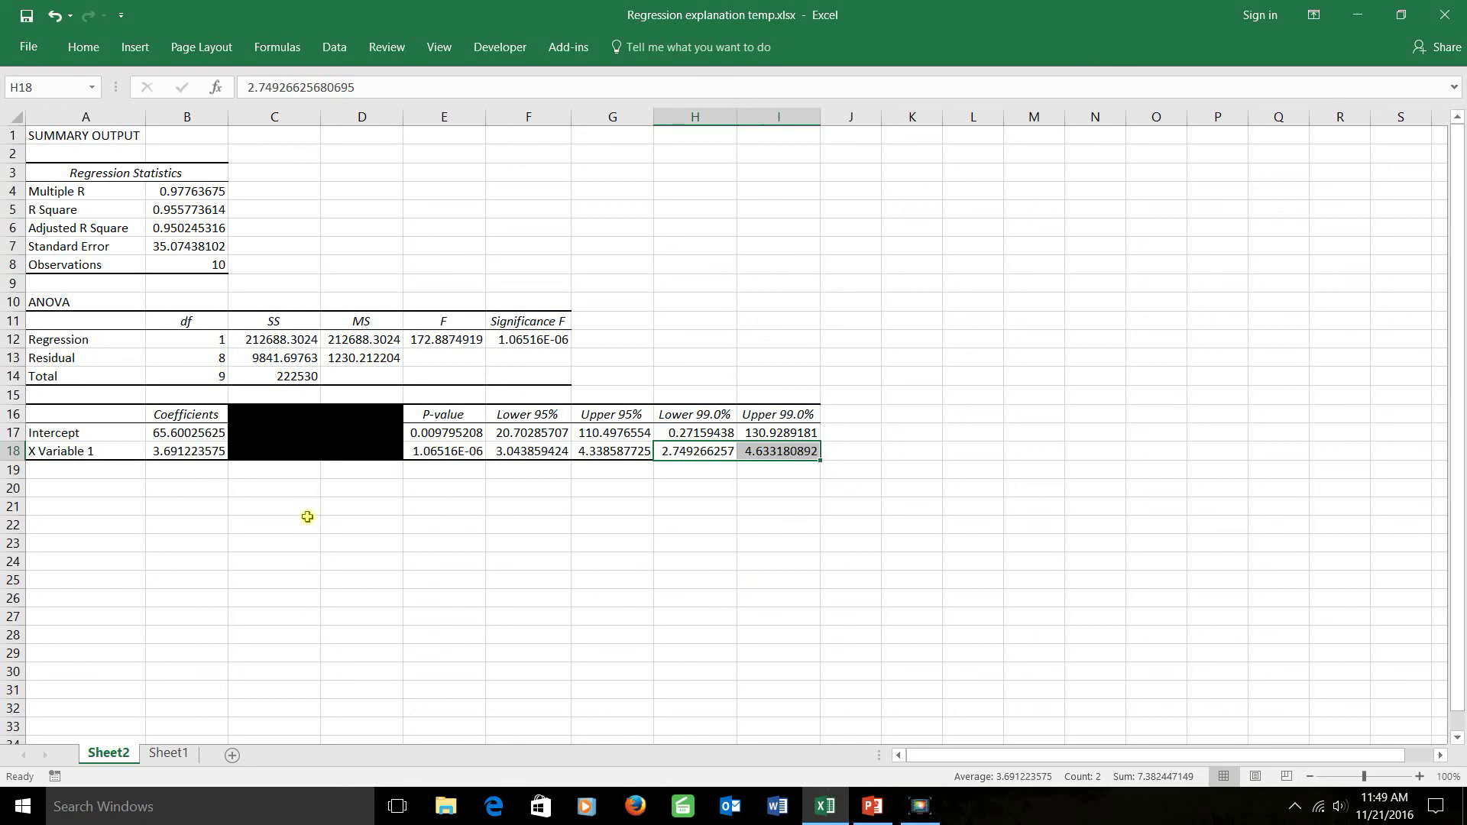
pyautogui.click(196, 433)
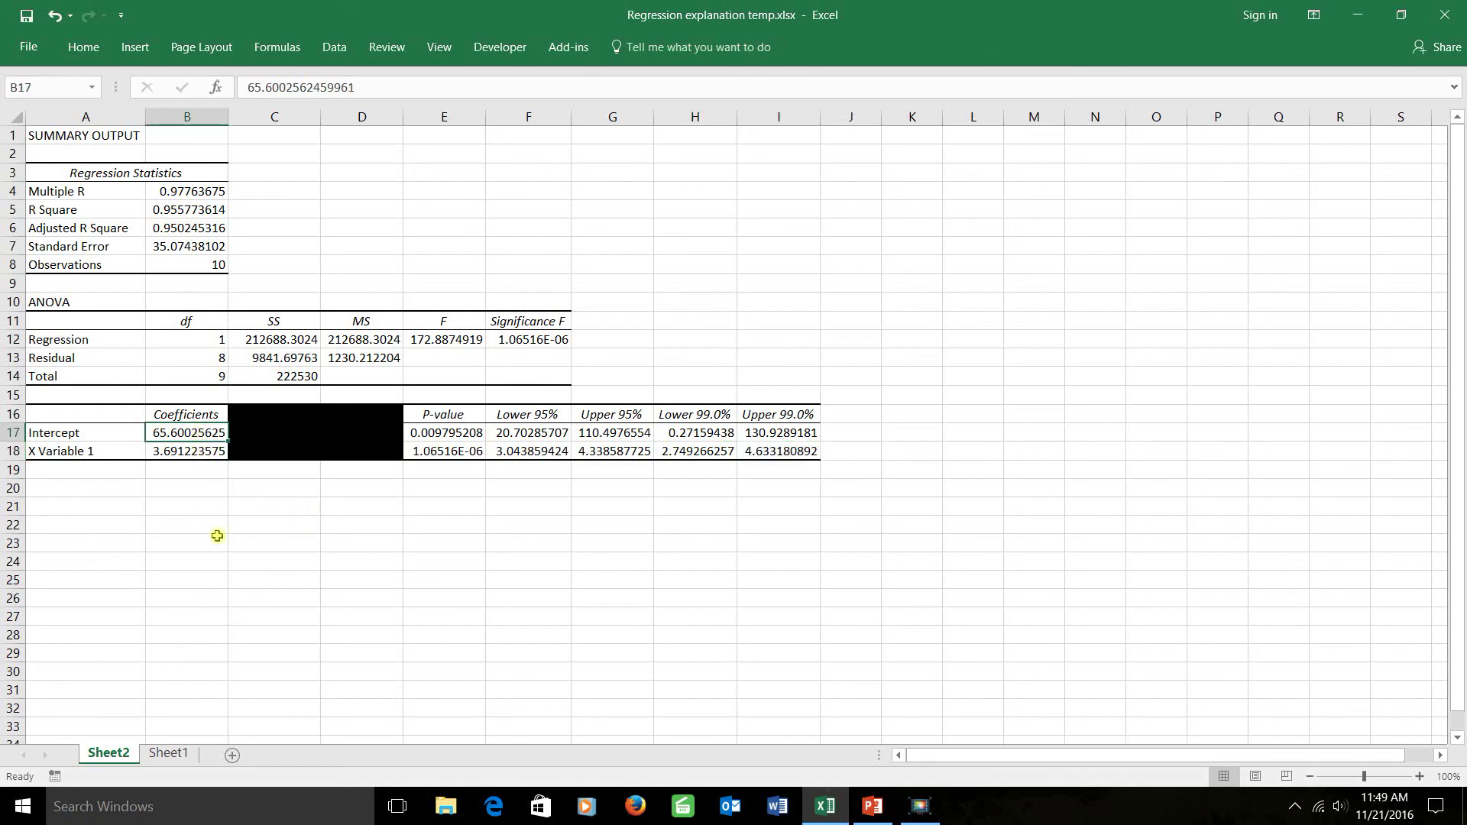
pyautogui.moveTo(524, 434); pyautogui.dragTo(584, 433)
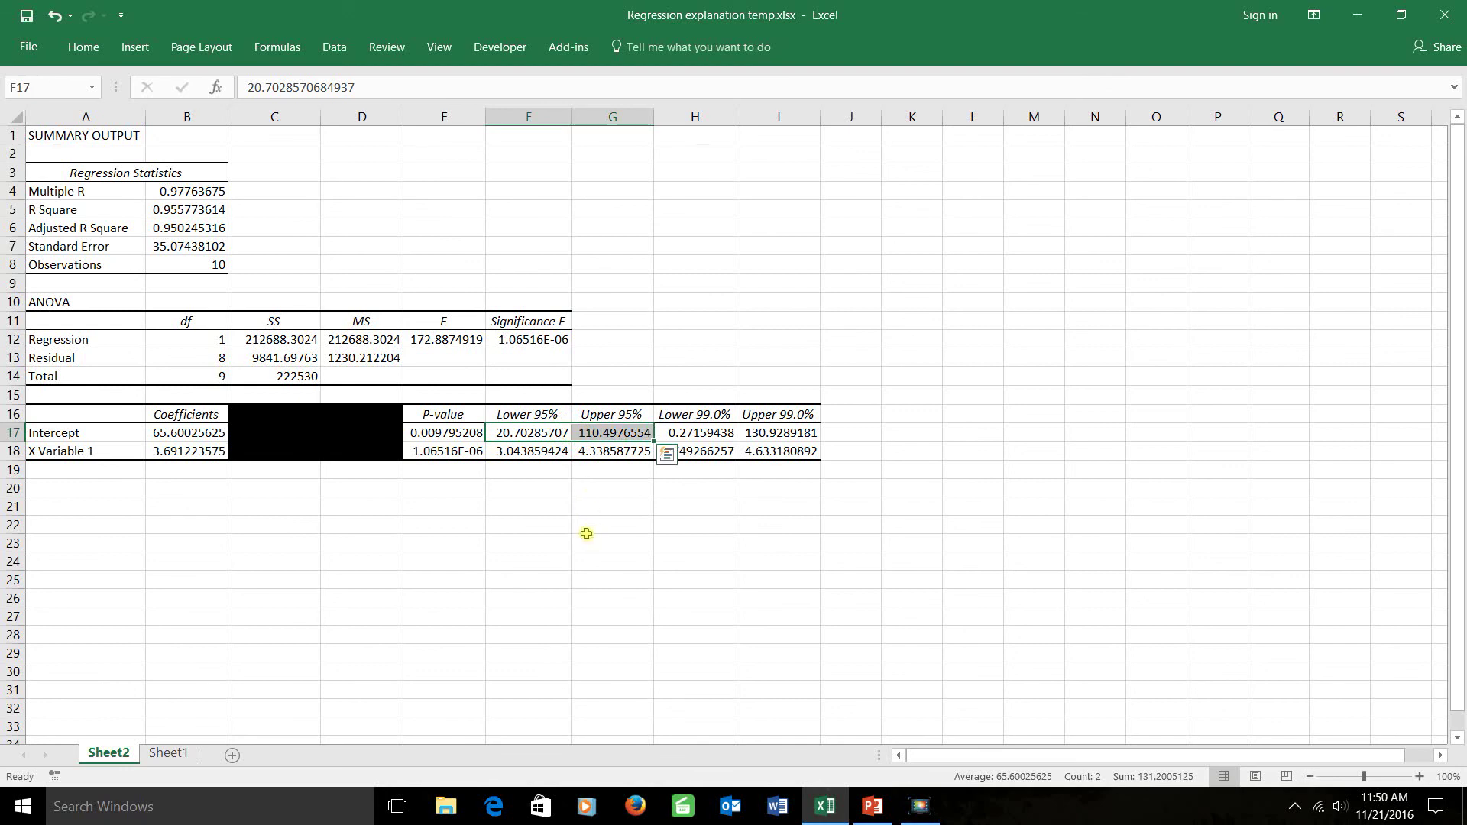
pyautogui.moveTo(709, 437); pyautogui.dragTo(771, 435)
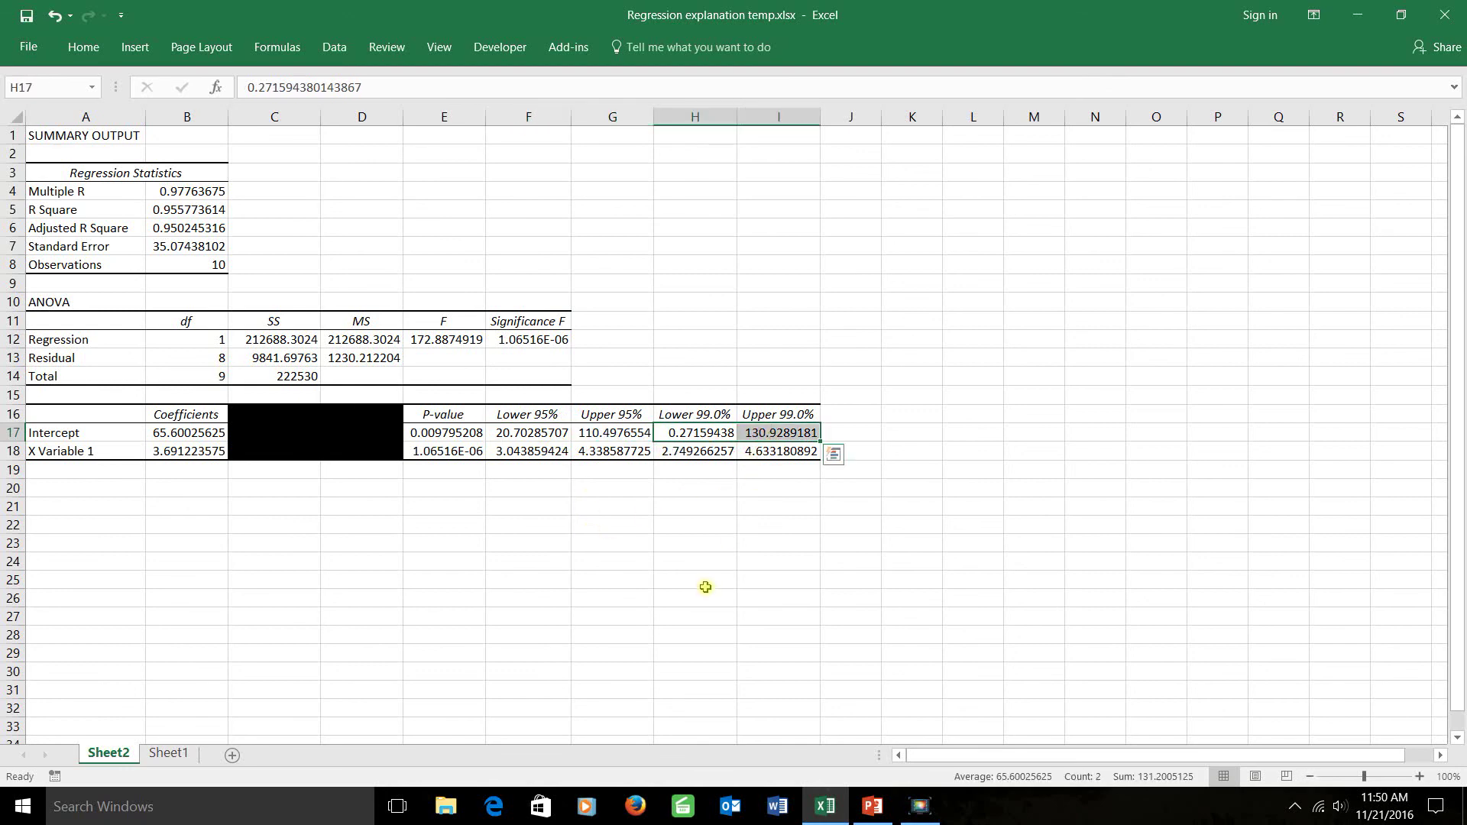
# On Sheet1, read the x=0 values of Observed data and the Actual best line (135).
pyautogui.click(169, 754)
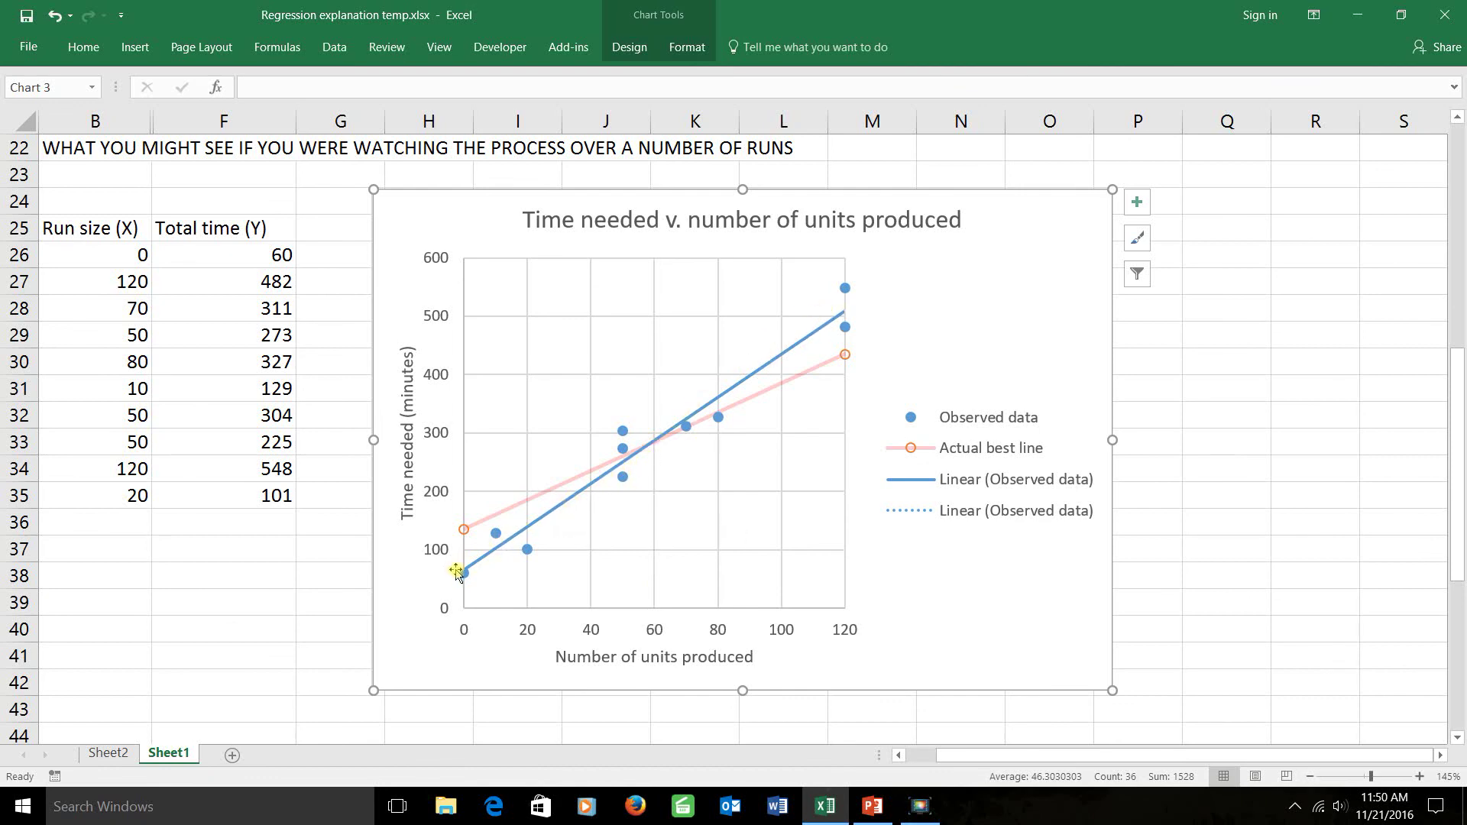
pyautogui.moveTo(459, 579)
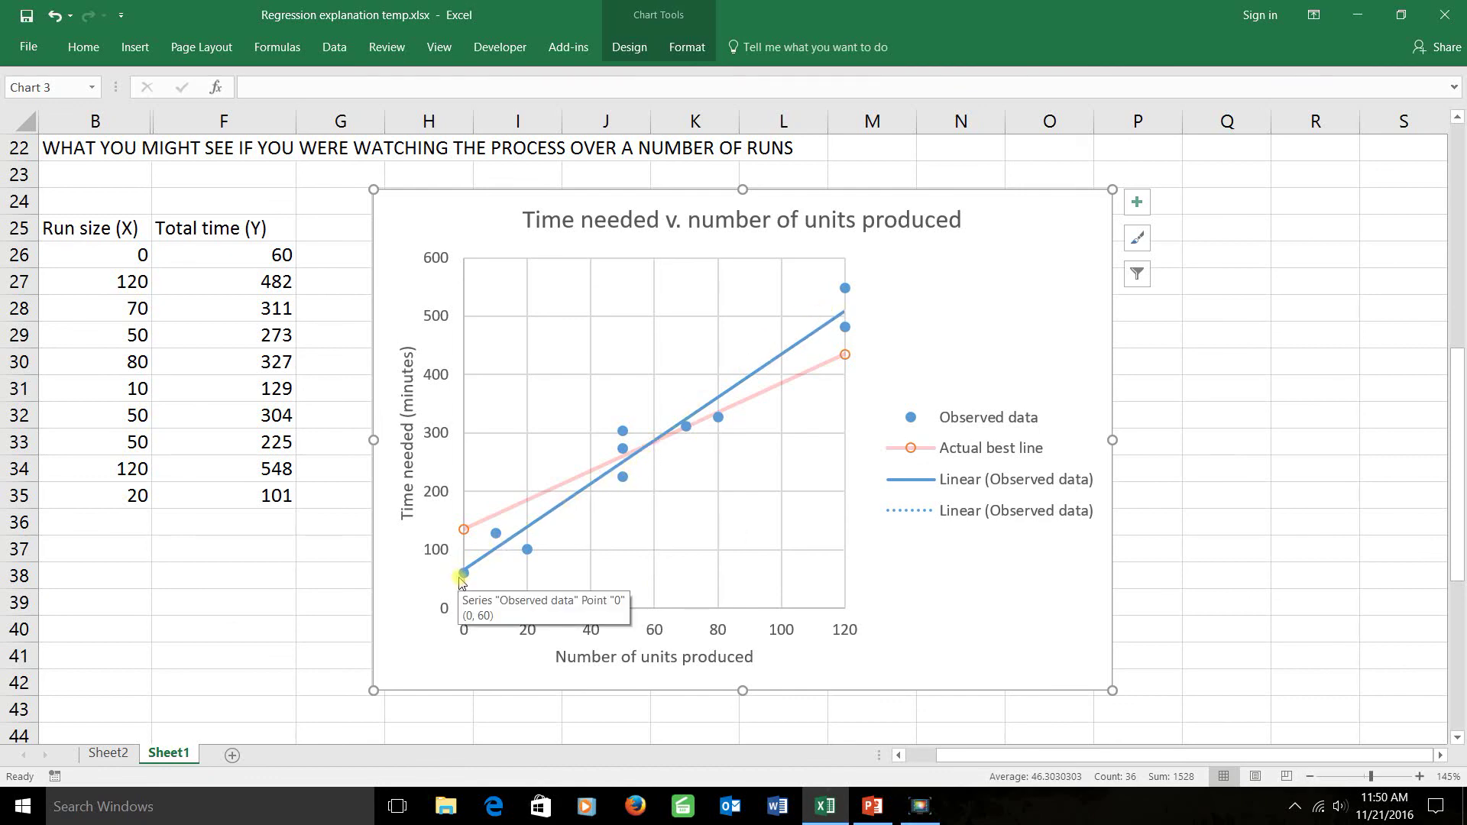
pyautogui.moveTo(468, 541)
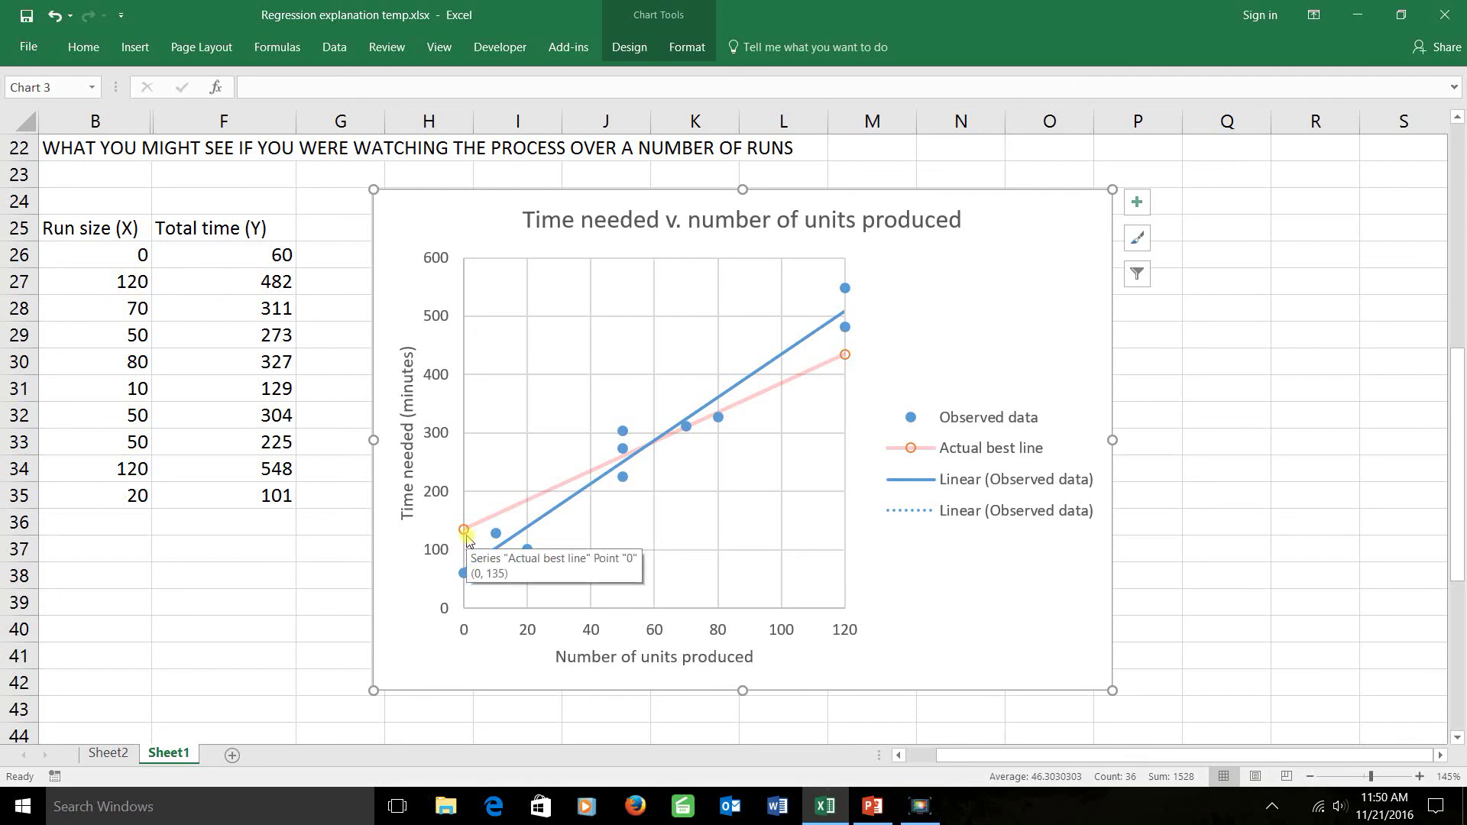